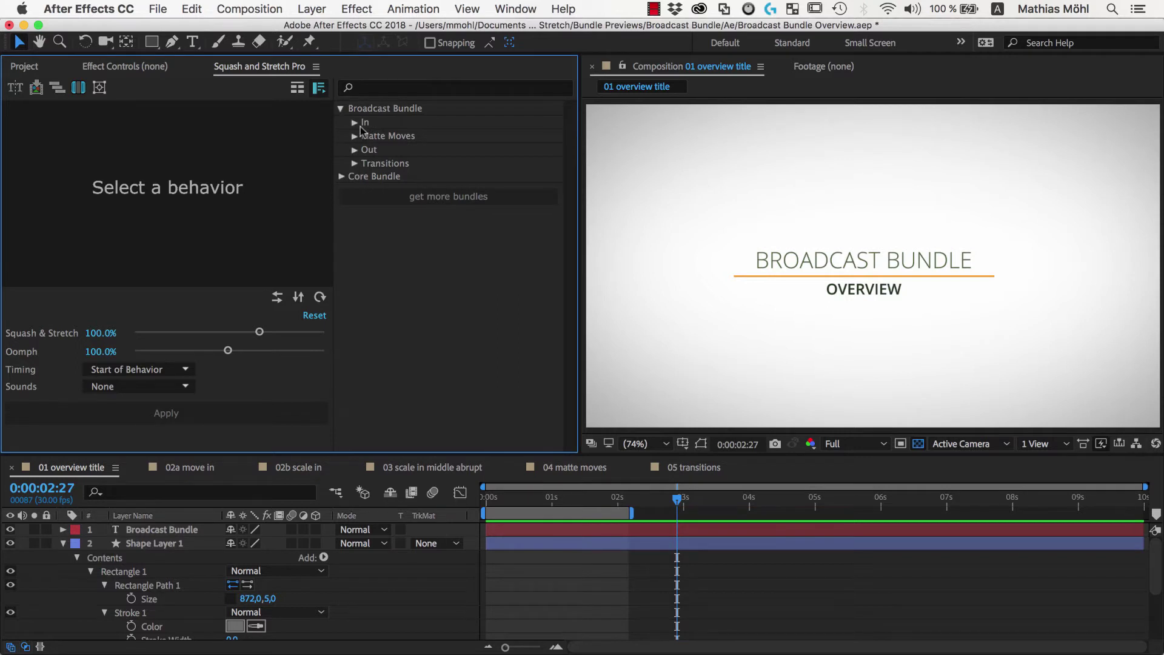
- Expand the Broadcast Bundle's In, Out, Transitions and Matte Moves categories, plus the Move group under In
{"action": "left_click", "coordinate": [354, 124]}
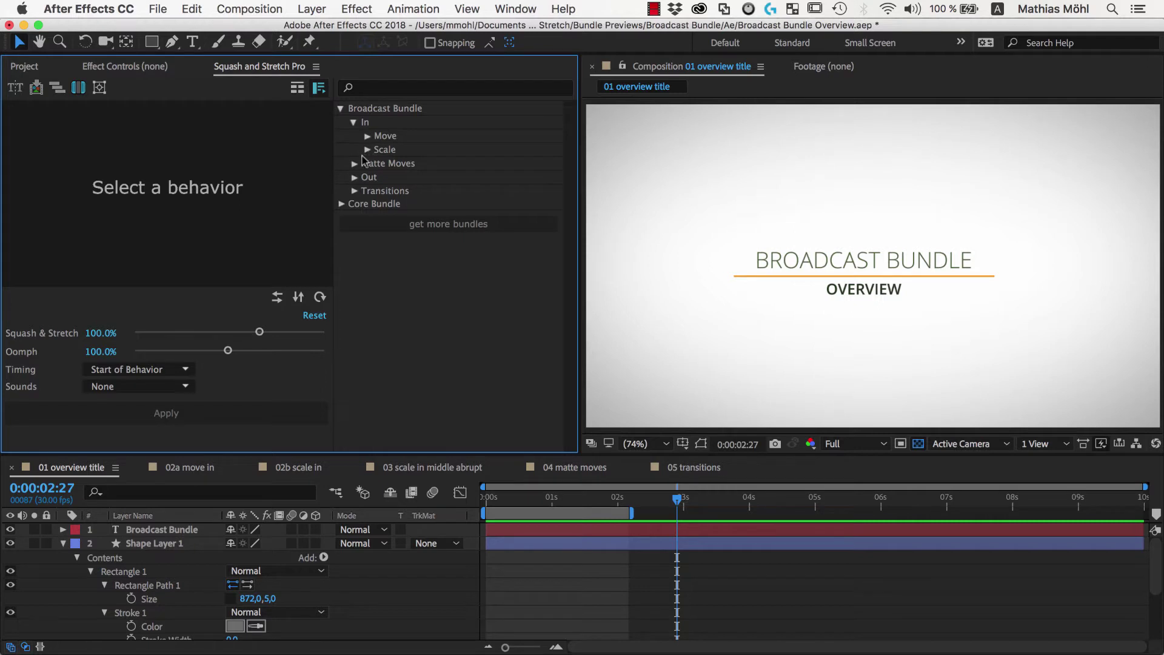
{"action": "left_click", "coordinate": [355, 178]}
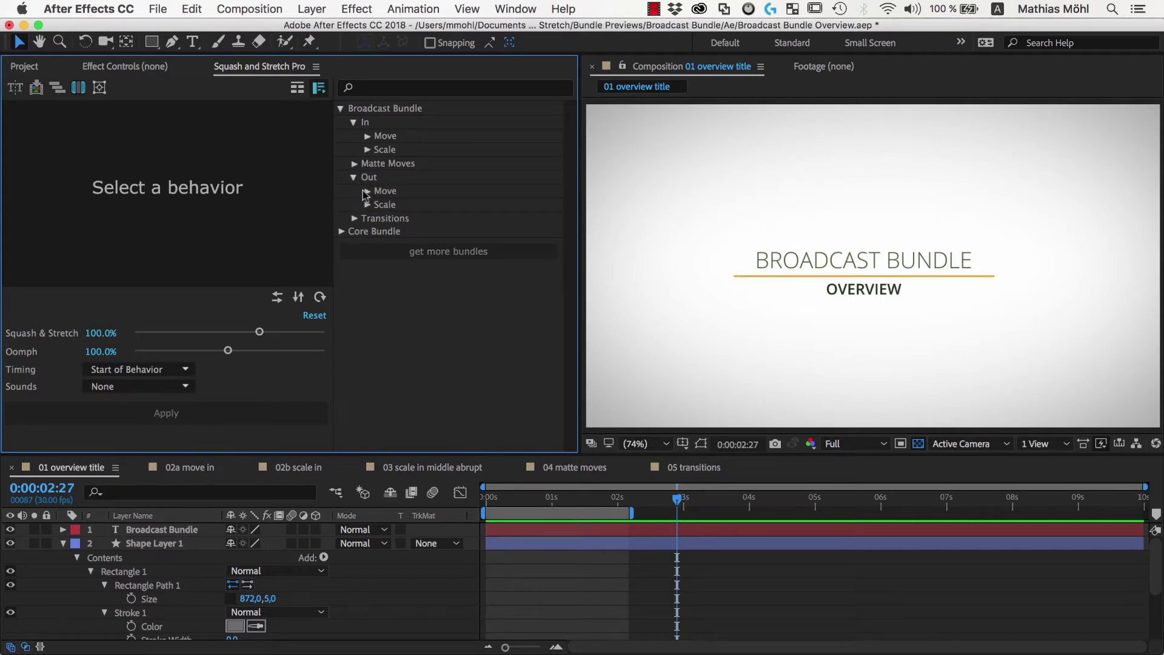
{"action": "left_click", "coordinate": [354, 219]}
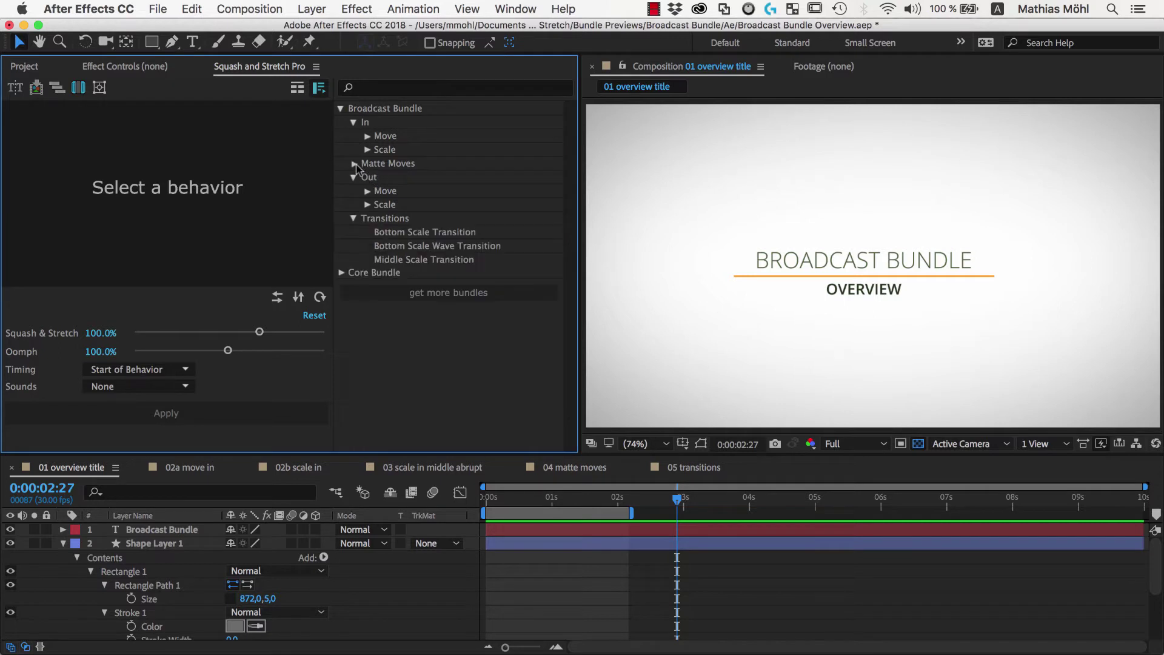
{"action": "left_click", "coordinate": [355, 164]}
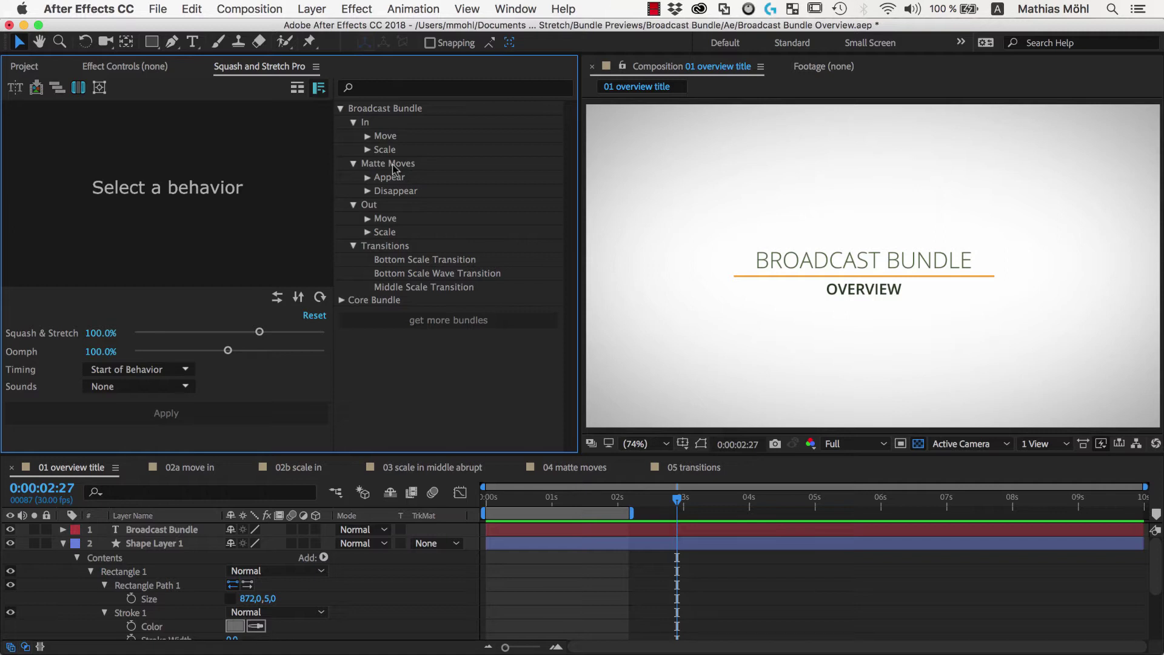
{"action": "left_click", "coordinate": [367, 137]}
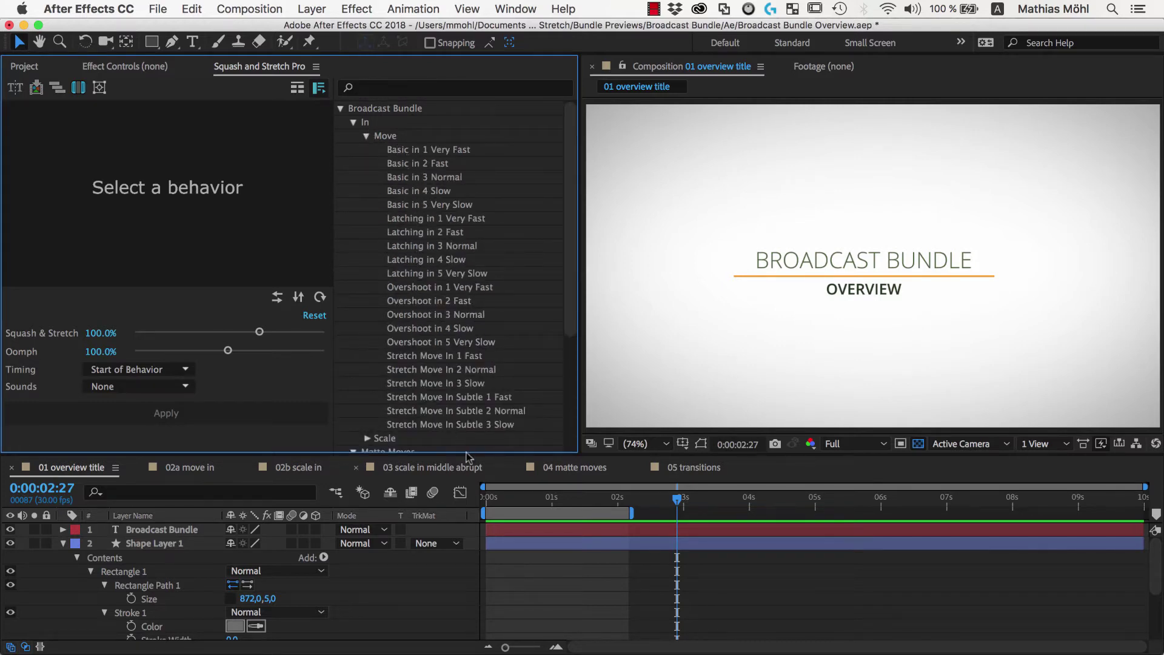
- Preview the five Basic in move behaviors in order, from 1 Very Fast through 5 Very Slow
{"action": "left_click", "coordinate": [406, 151]}
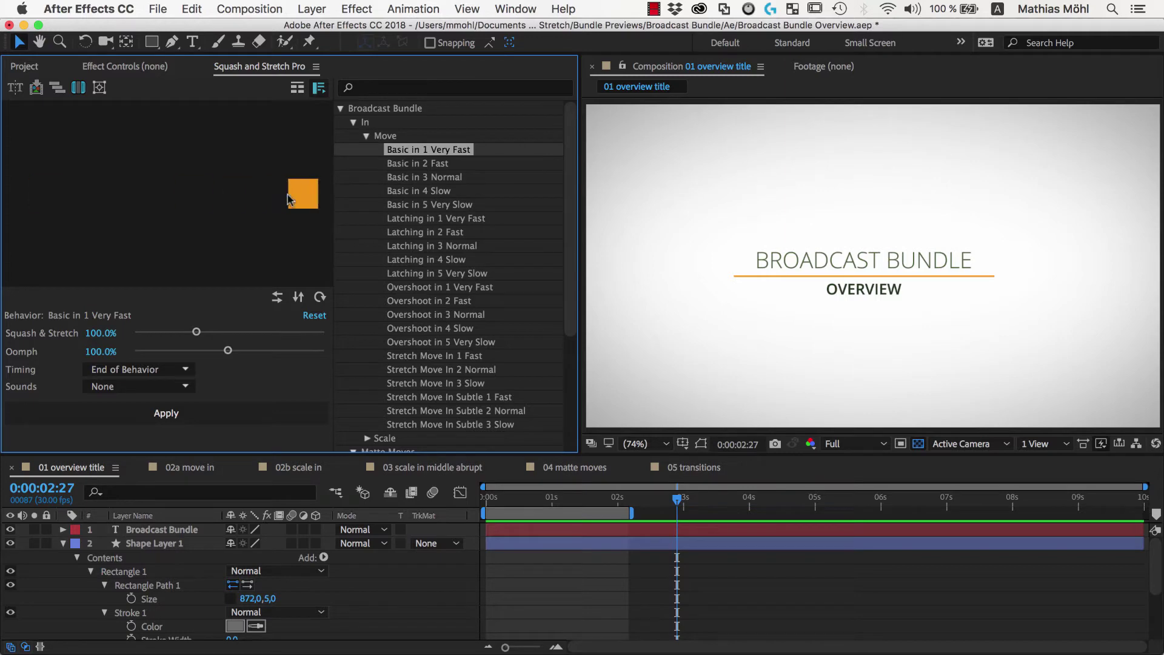
{"action": "left_click", "coordinate": [419, 165]}
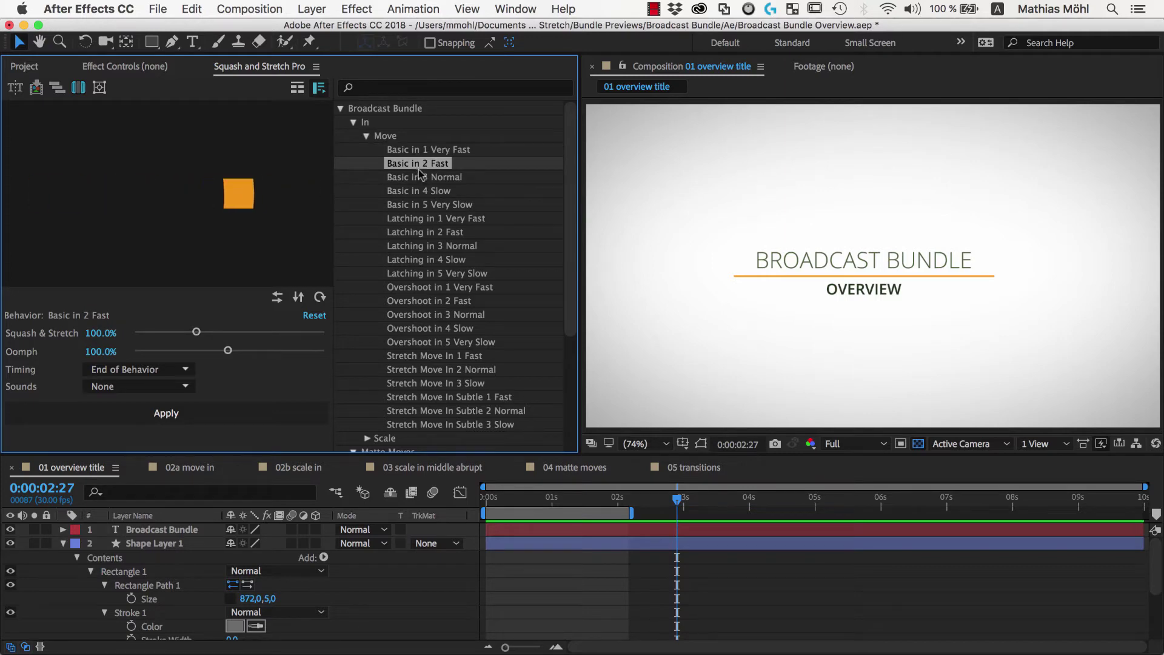
{"action": "left_click", "coordinate": [424, 178]}
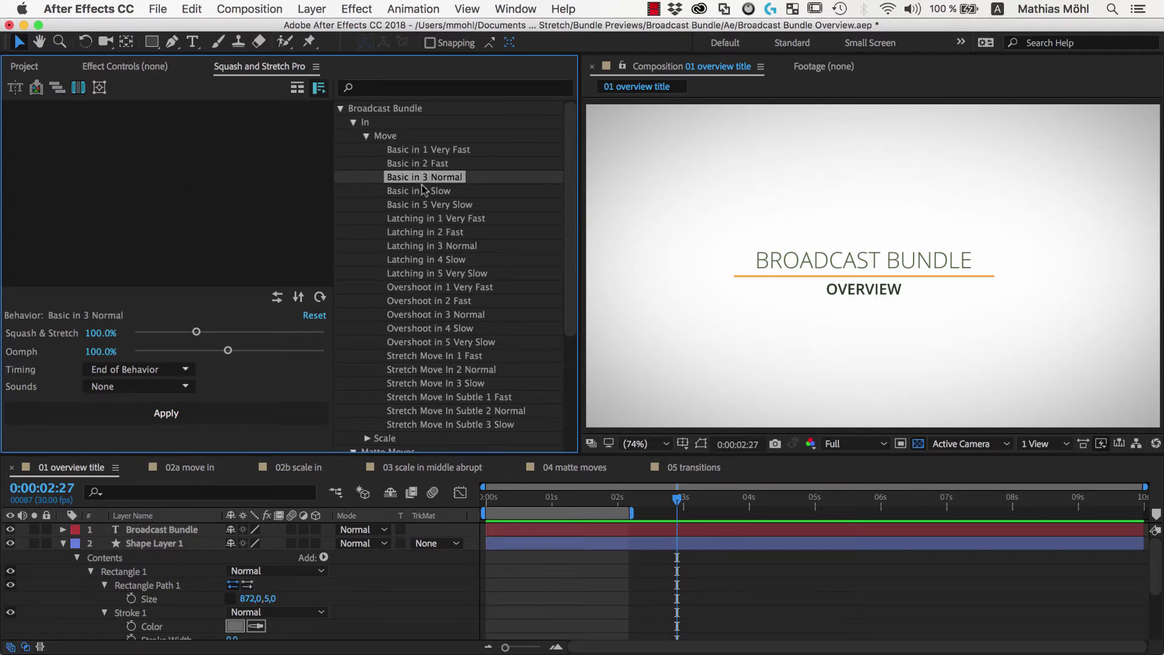
{"action": "left_click", "coordinate": [428, 193]}
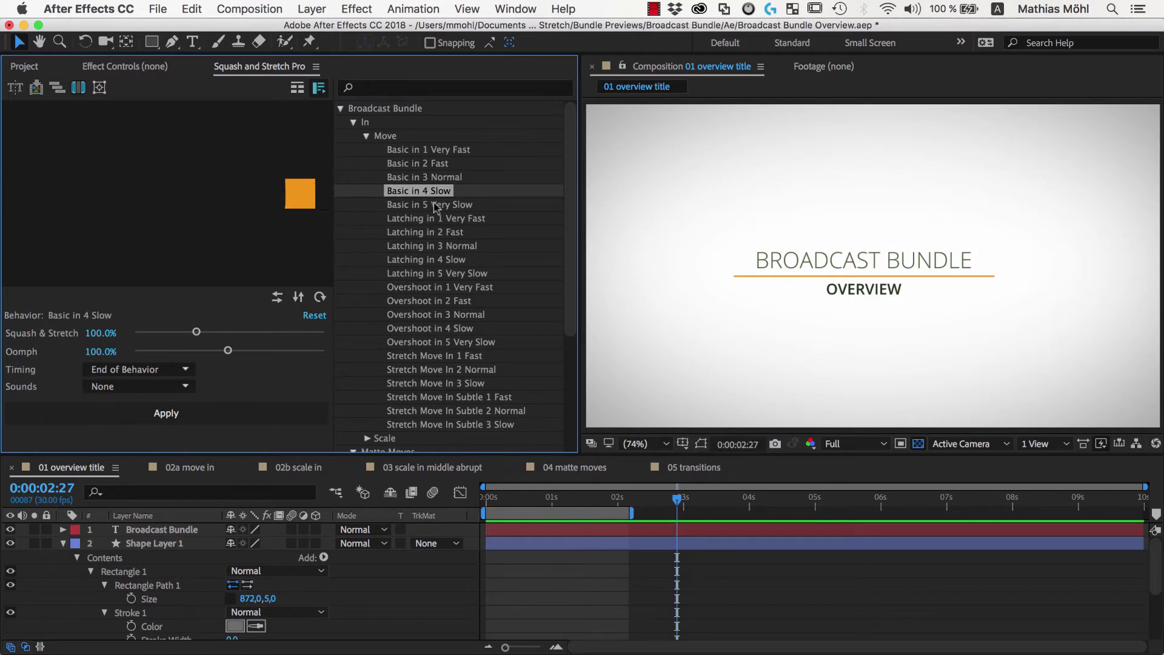
{"action": "left_click", "coordinate": [434, 207]}
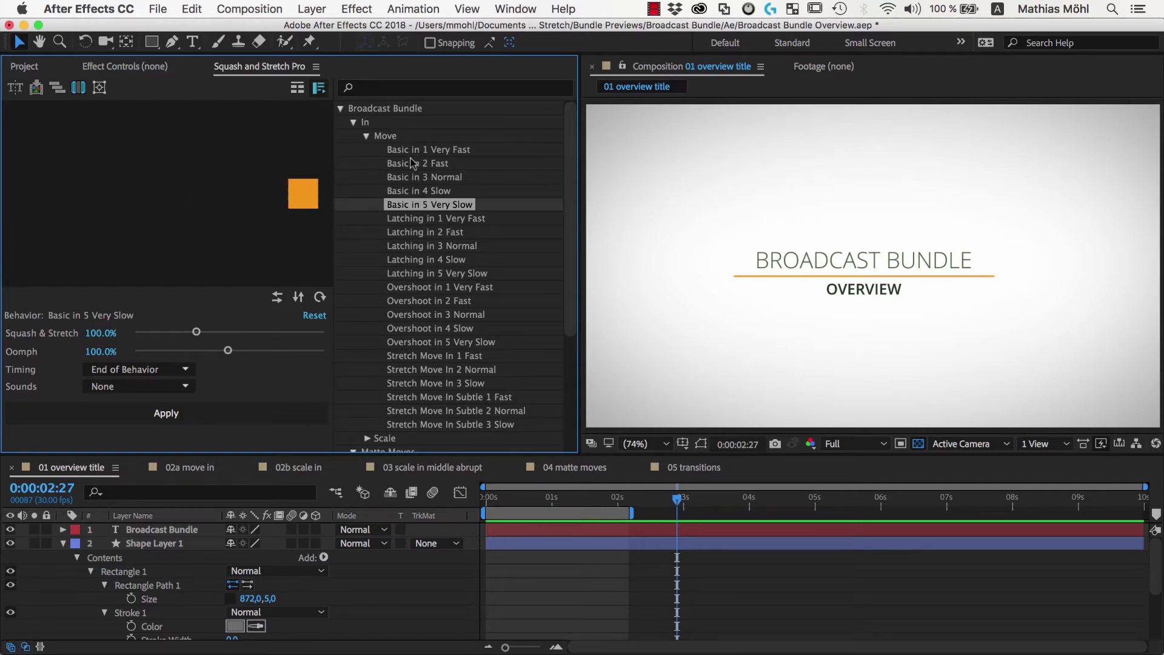
- Preview the Latching in behaviors 1 Very Fast, 3 Normal and 2 Fast
{"action": "left_click", "coordinate": [420, 219]}
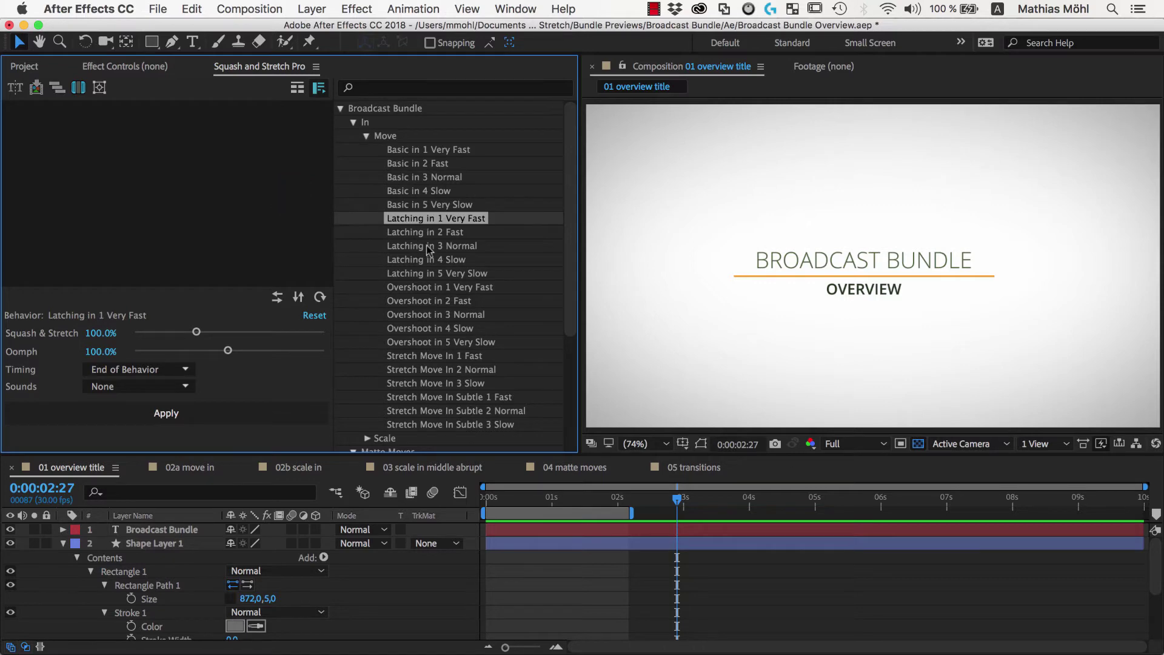
{"action": "left_click", "coordinate": [428, 249]}
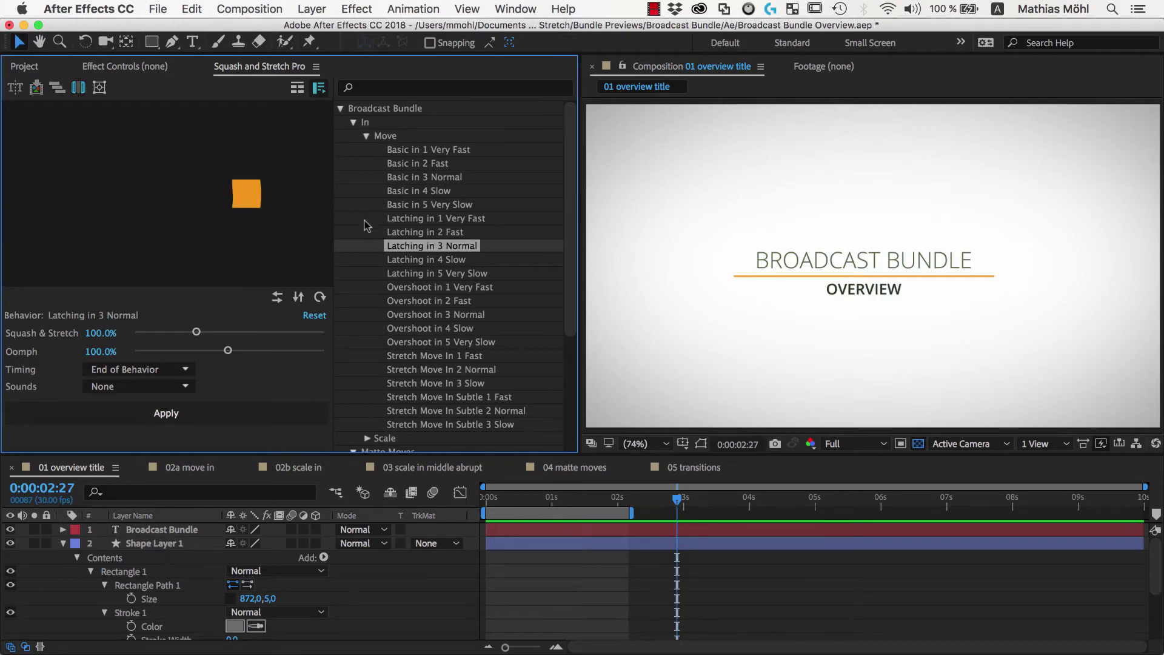
{"action": "left_click", "coordinate": [423, 233]}
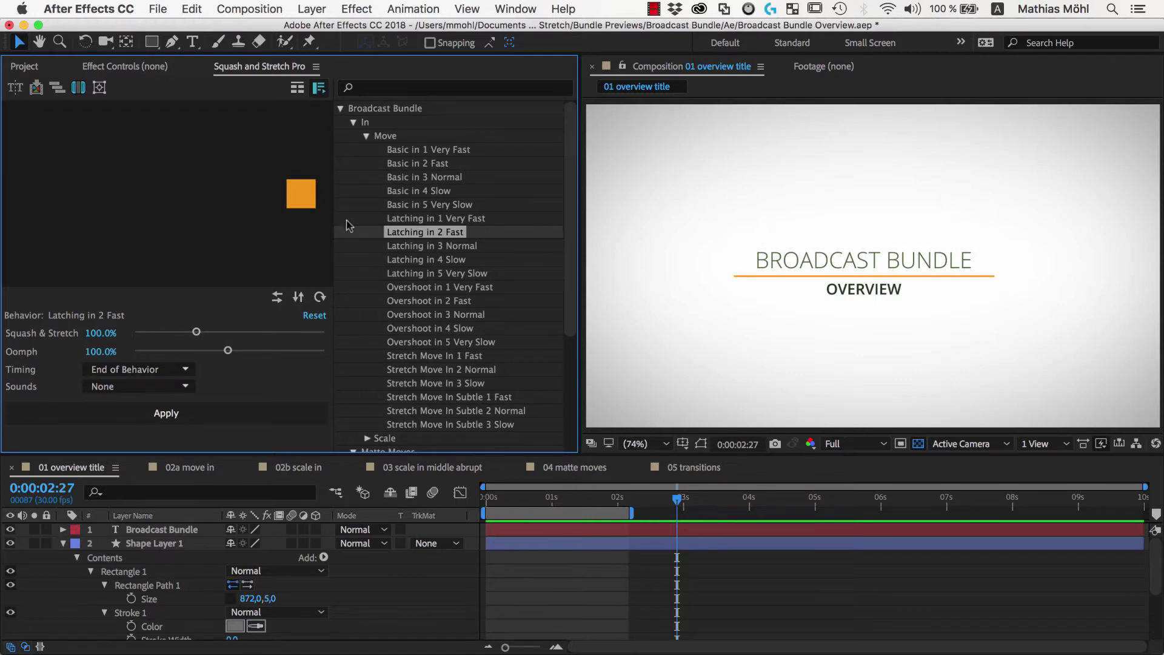
- Apply Latching in 3 Normal with the friction smooth sound to Shape Layer 2 in the 02a move in composition and play it back
{"action": "left_click", "coordinate": [396, 245]}
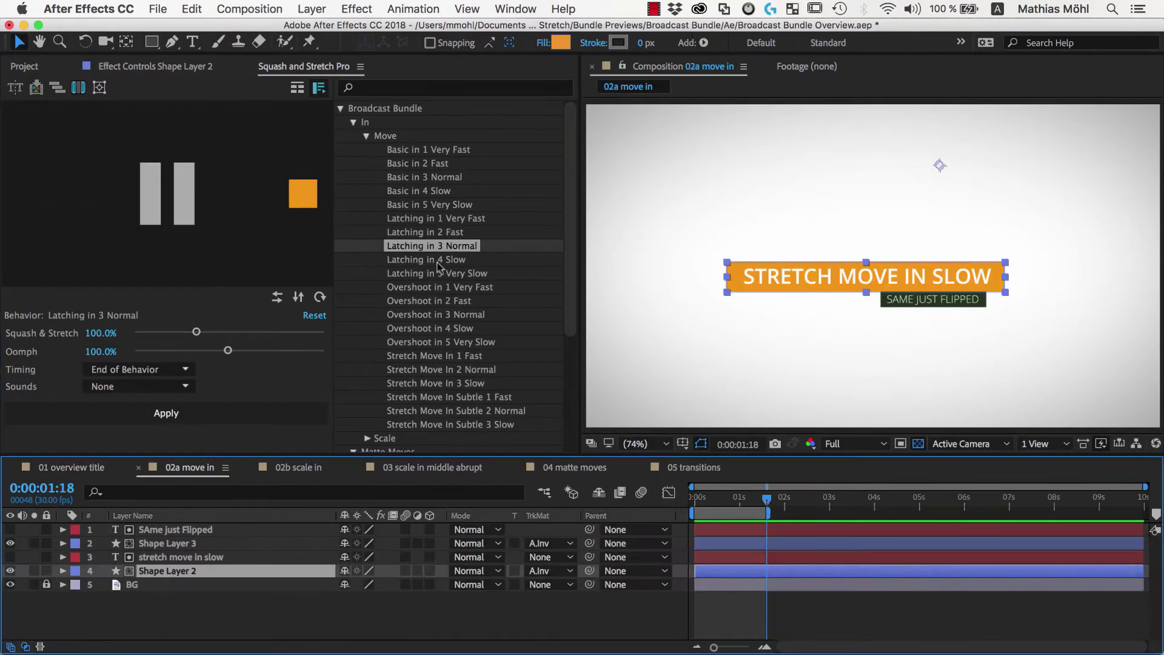
{"action": "left_click", "coordinate": [439, 250]}
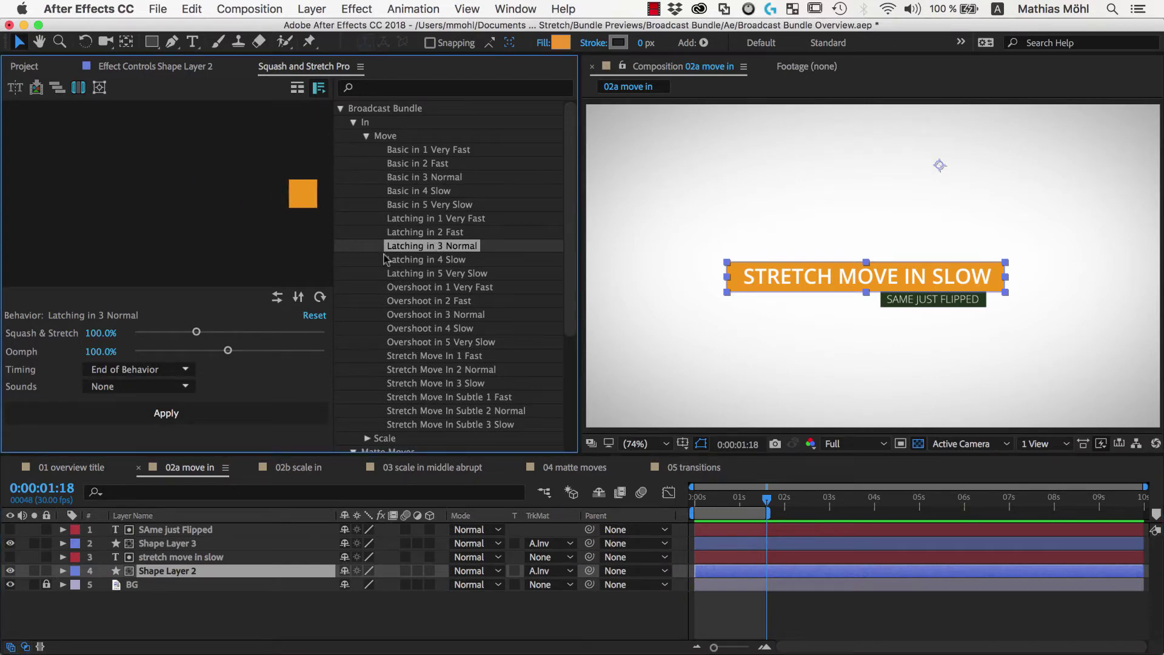
{"action": "left_click", "coordinate": [168, 388]}
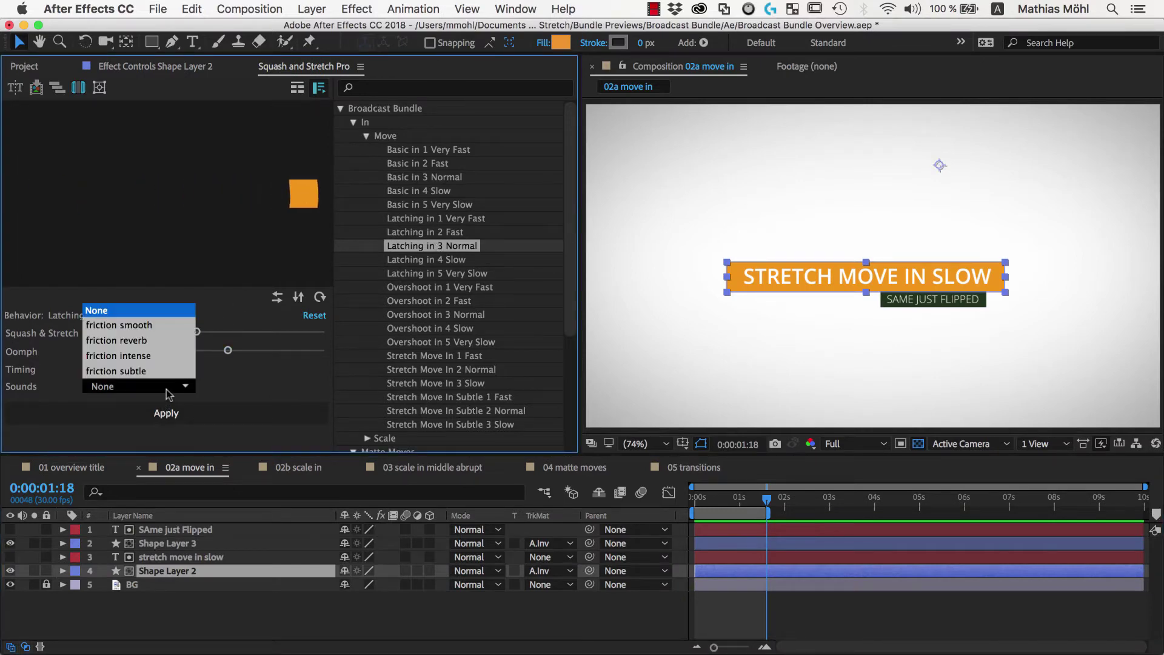
{"action": "left_click", "coordinate": [156, 327]}
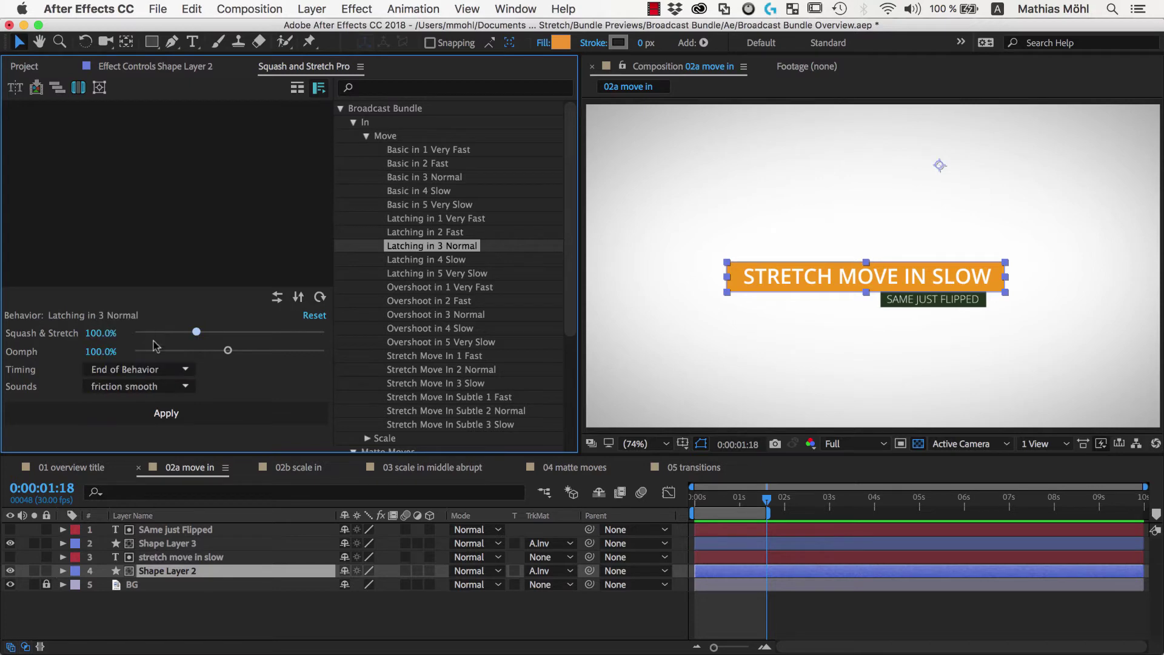
{"action": "left_click", "coordinate": [158, 416]}
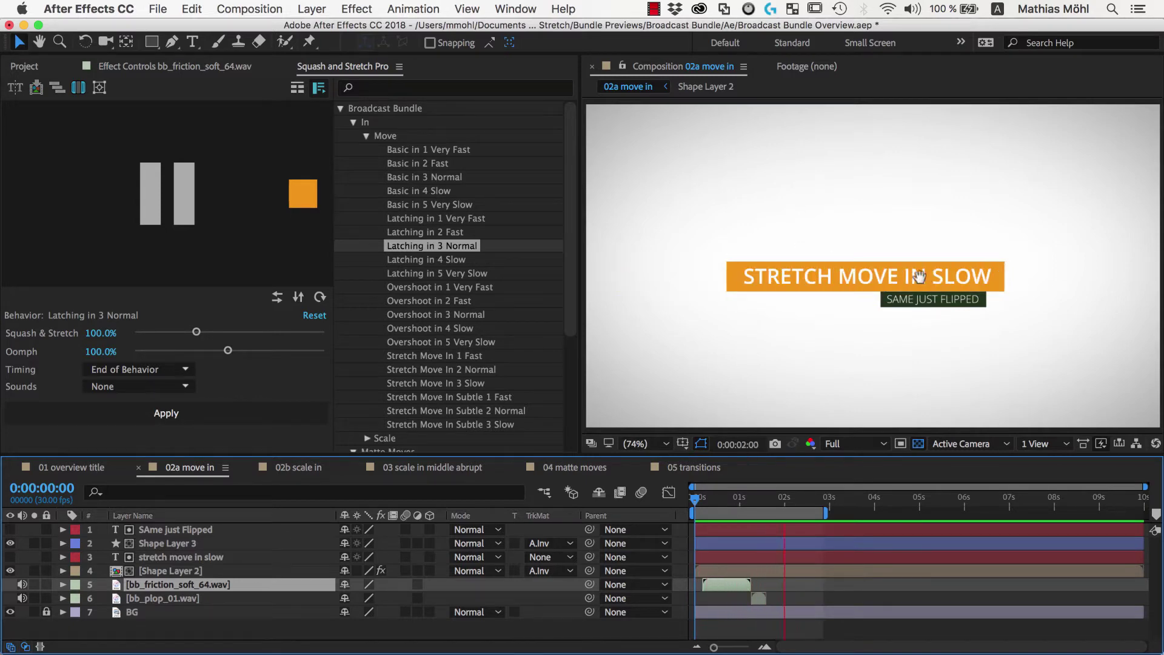
{"action": "key", "text": "space"}
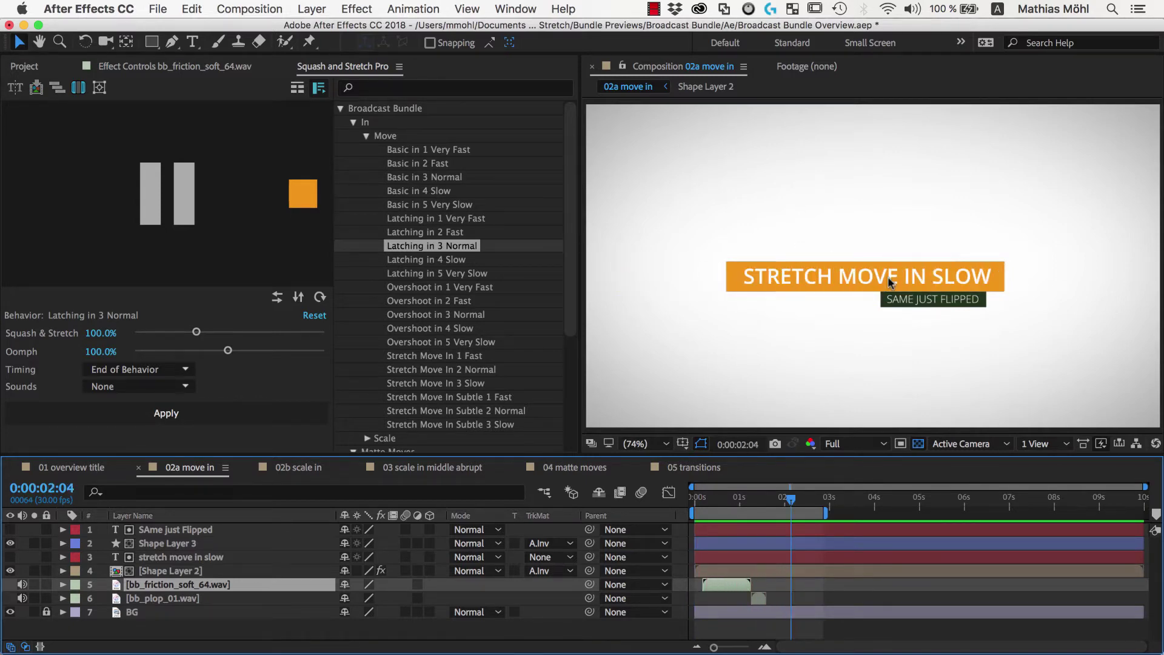
- Preview the Overshoot in behaviors from 1 Very Fast to 5 Very Slow, plus Stretch Move In 1 Fast and 2 Normal
{"action": "left_click", "coordinate": [455, 287]}
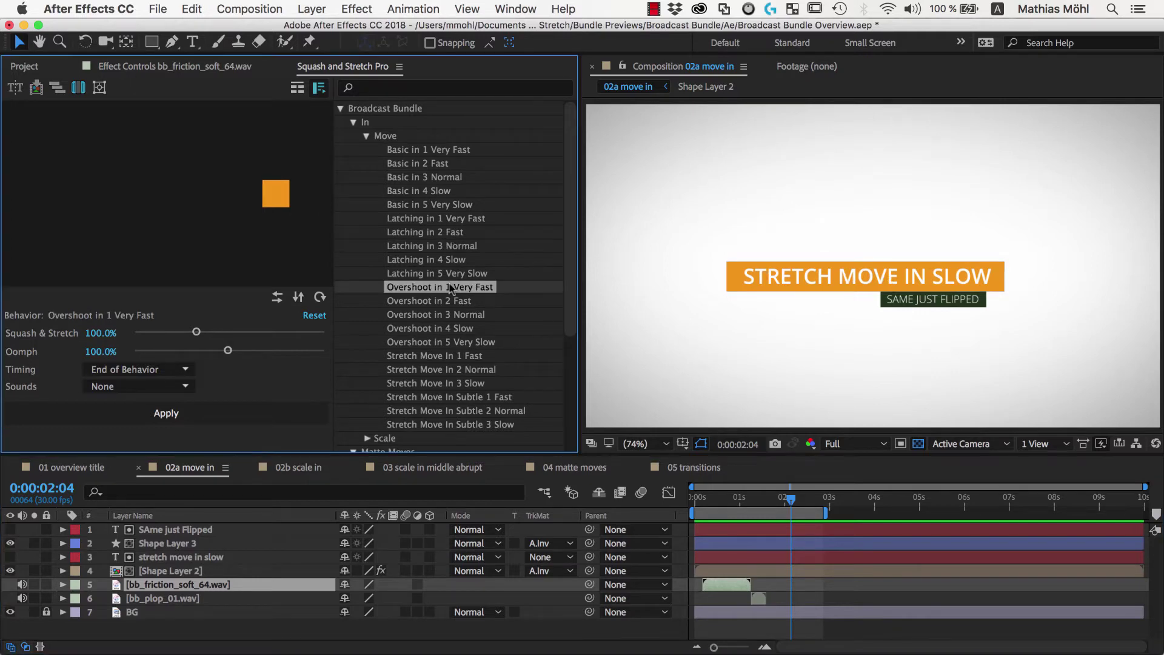
{"action": "left_click", "coordinate": [434, 303]}
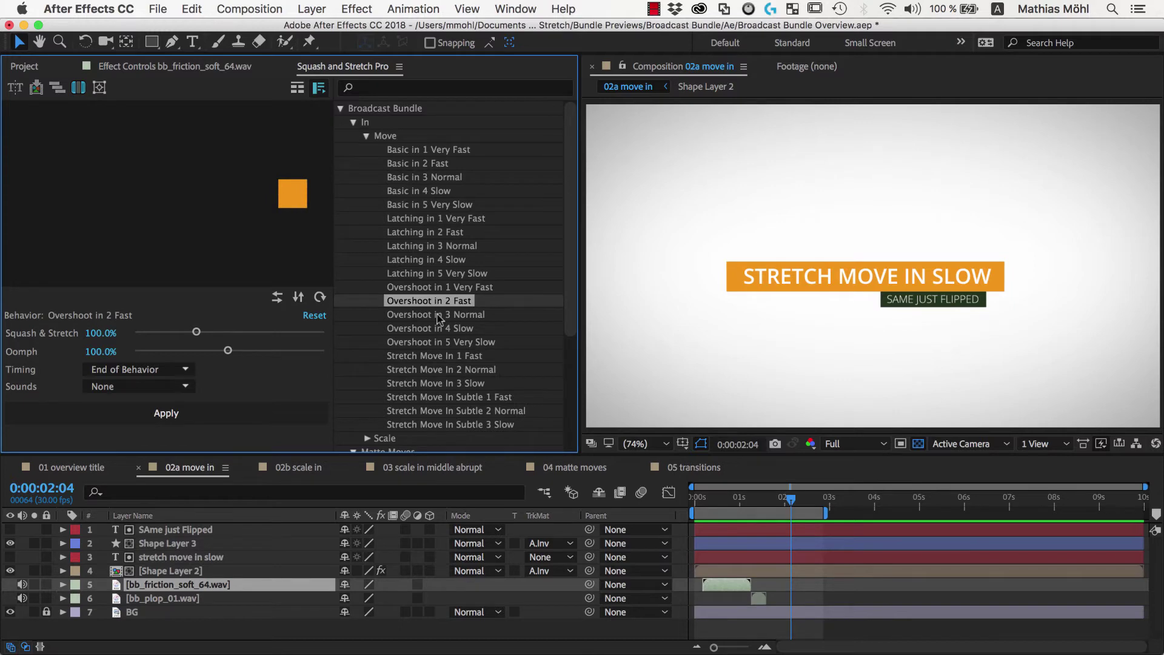
{"action": "left_click", "coordinate": [438, 317]}
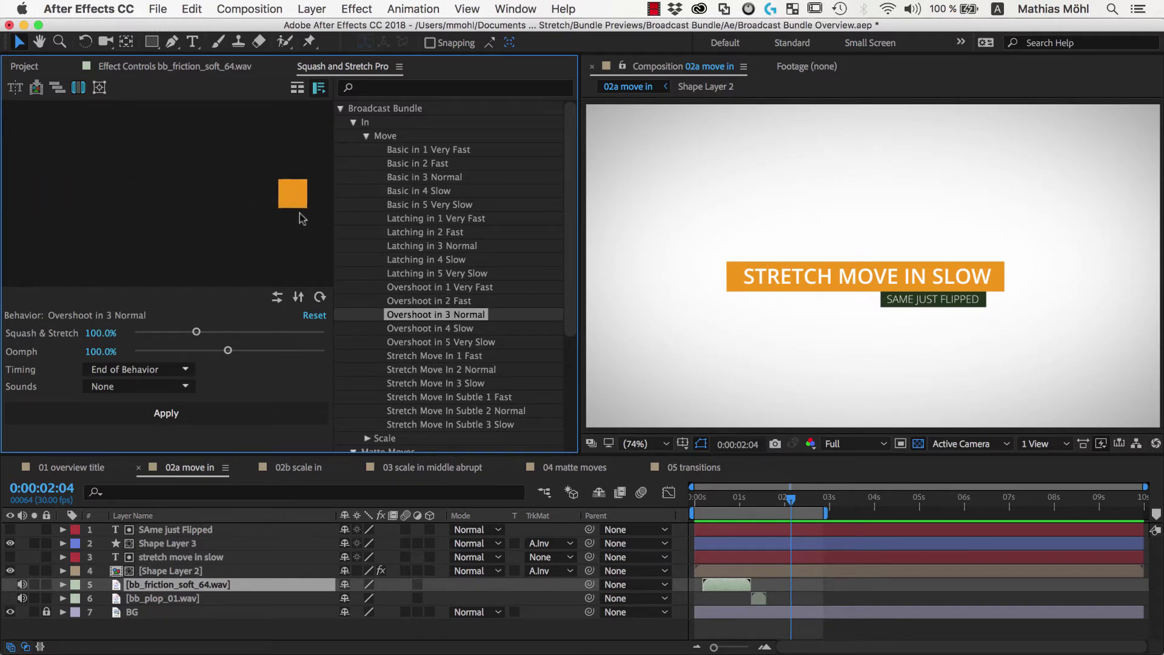
{"action": "left_click", "coordinate": [424, 332]}
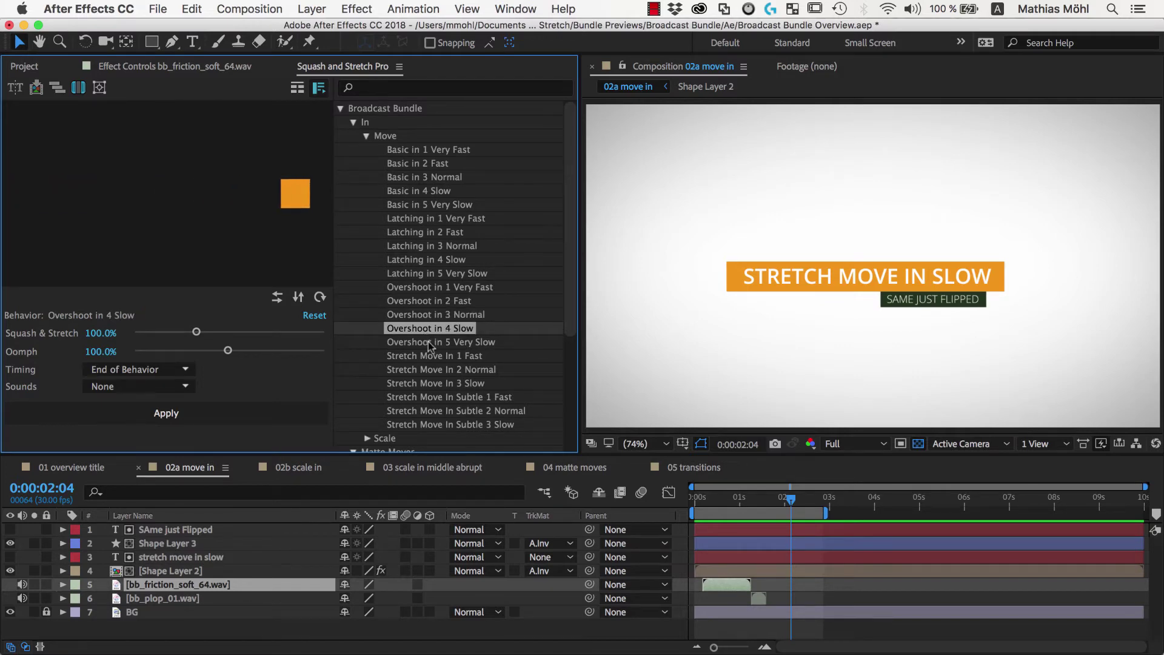
{"action": "left_click", "coordinate": [428, 341]}
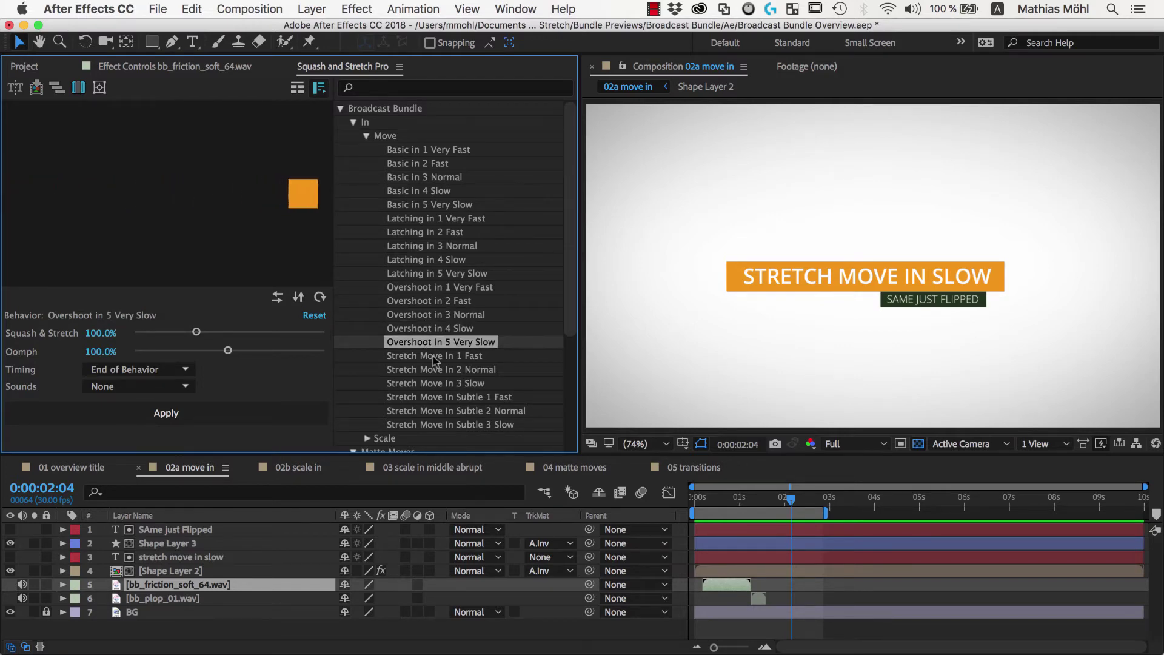
{"action": "left_click", "coordinate": [433, 355]}
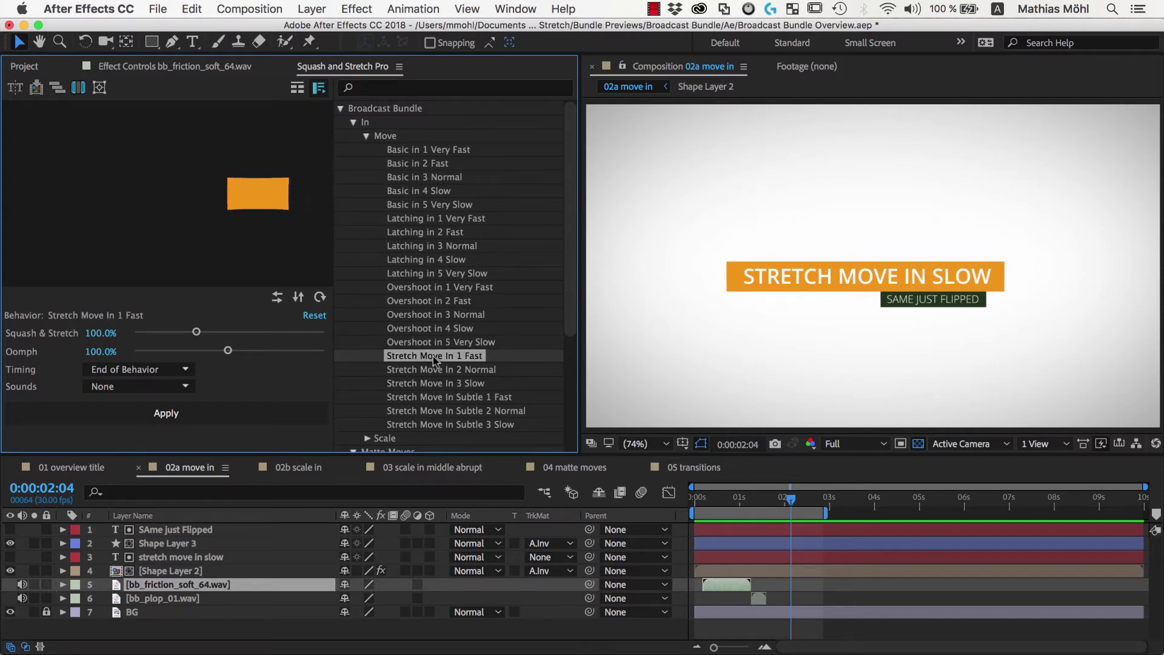
{"action": "left_click", "coordinate": [438, 370]}
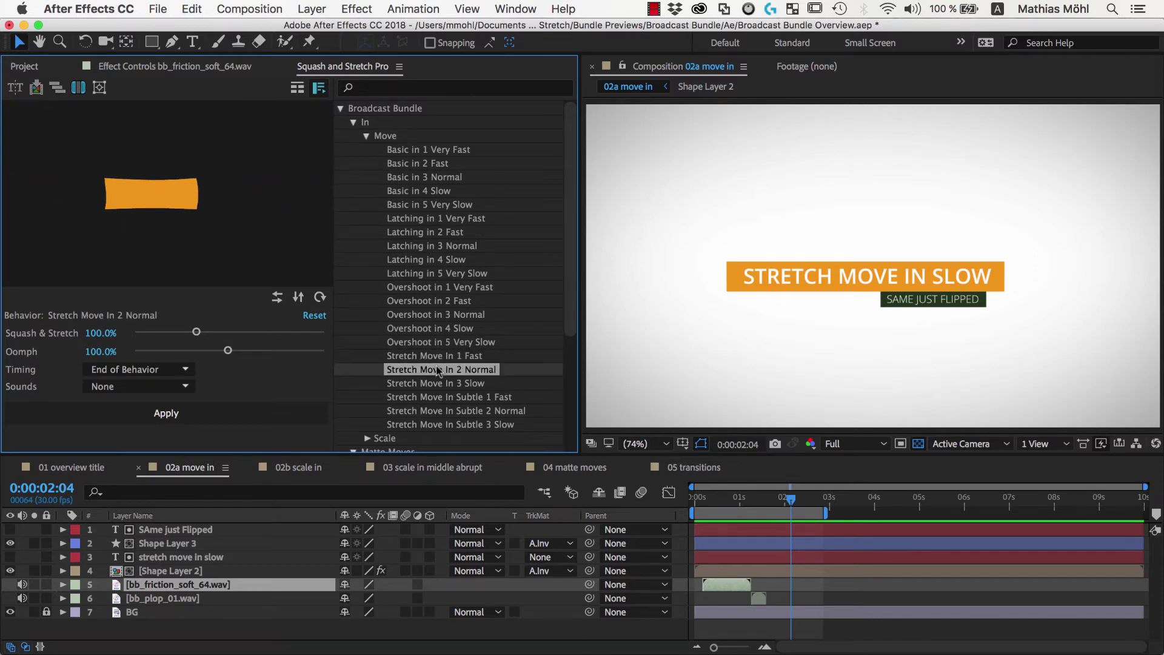
- Undo the Latching in behavior and its sounds on the orange title bar, Shape Layer 2
{"action": "left_click", "coordinate": [843, 289]}
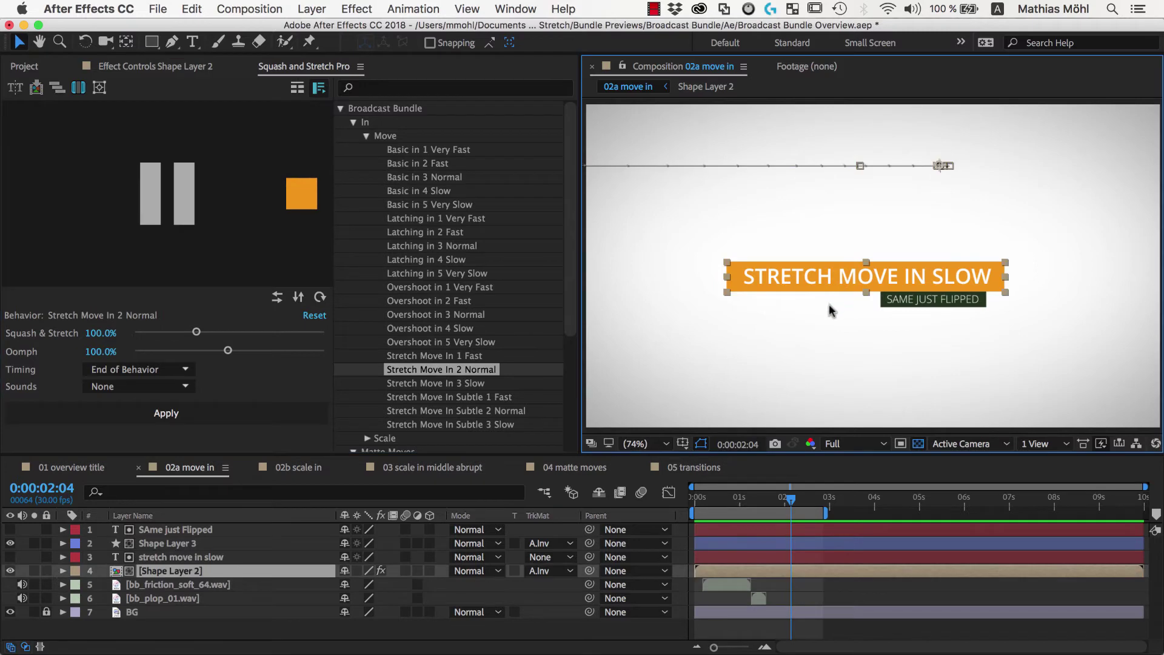
{"action": "key", "text": "super+z"}
- Apply the Stretch Move In 2 Normal behavior with the Abstract sound to the orange title bar, Shape Layer 2
{"action": "left_click", "coordinate": [206, 374]}
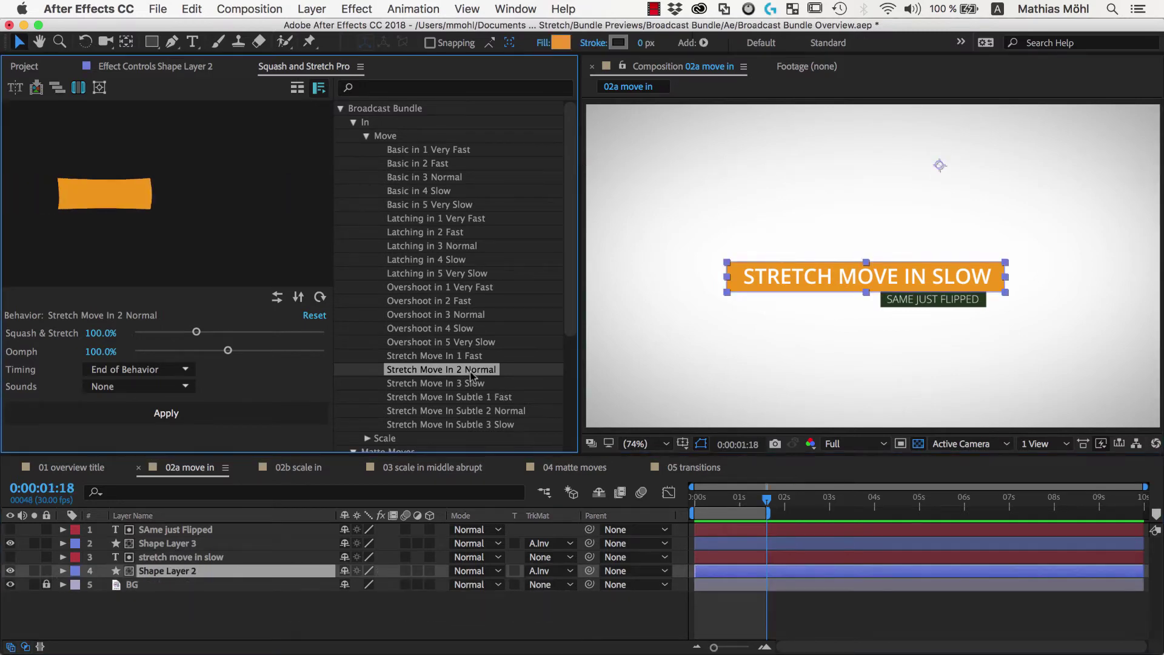
{"action": "left_click", "coordinate": [151, 386]}
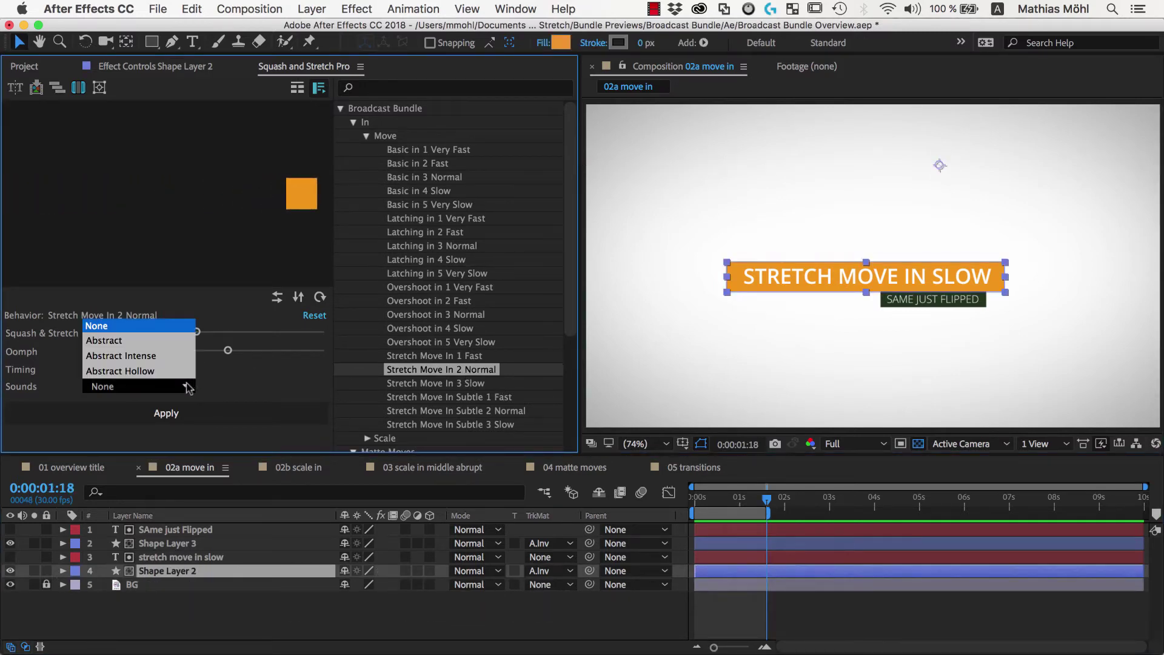
{"action": "left_click", "coordinate": [153, 346]}
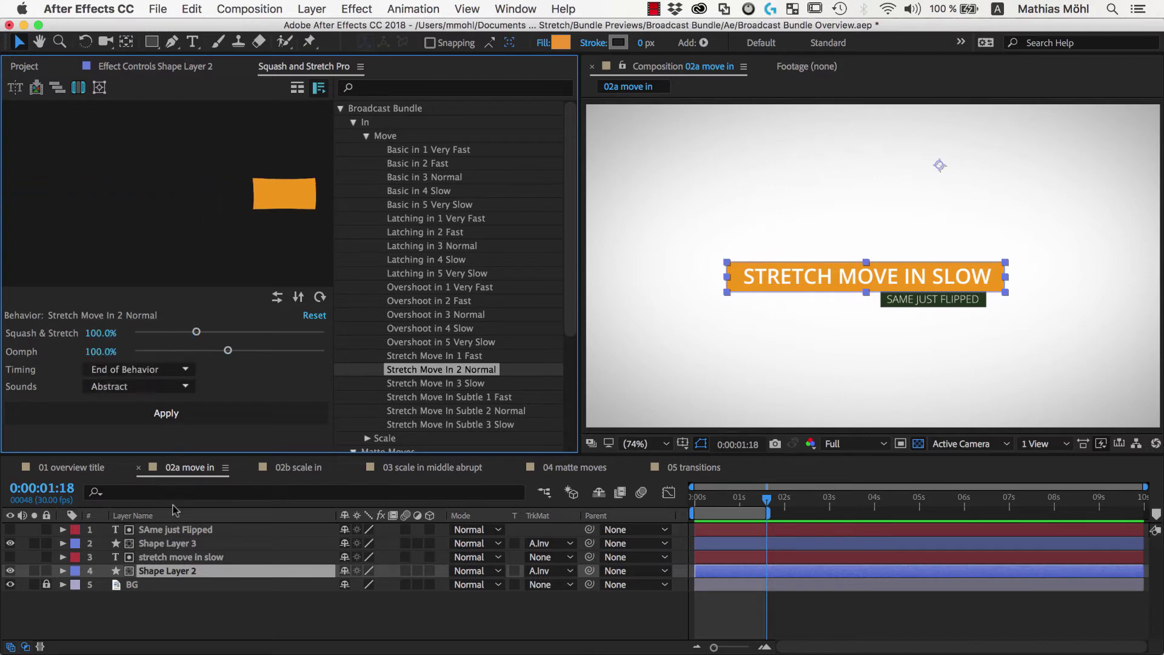
{"action": "left_click", "coordinate": [185, 575]}
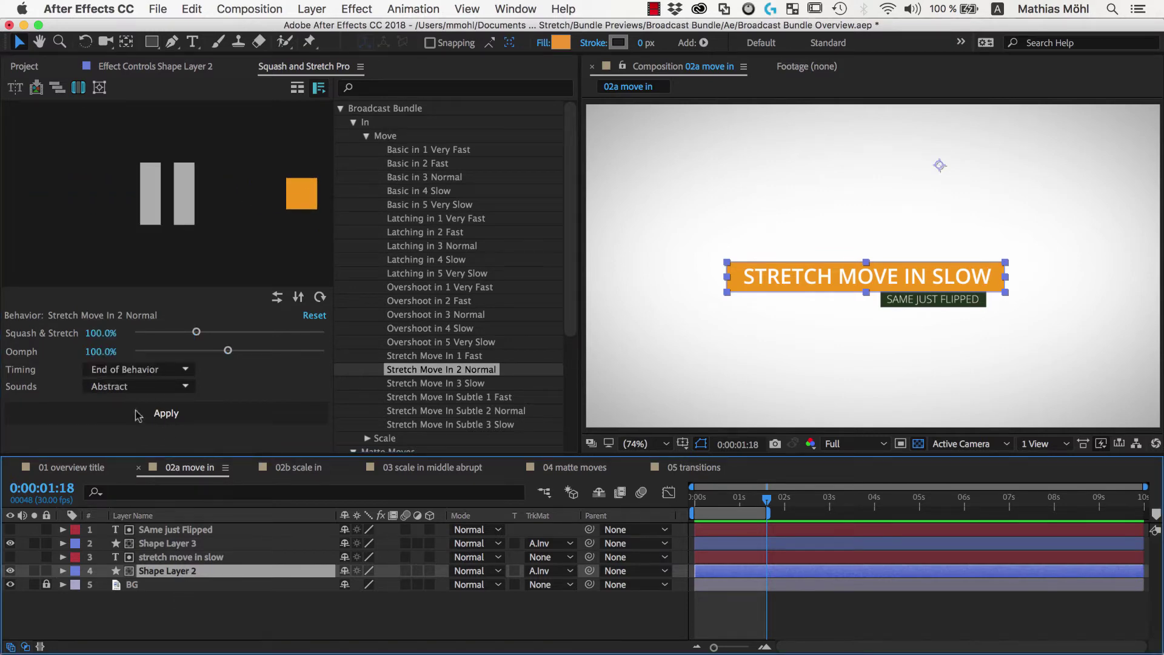
{"action": "left_click", "coordinate": [158, 418]}
- Apply Stretch Move In 2 Normal, flipped horizontally and with sound set to None, to the dark subtitle bar, Shape Layer 3
{"action": "left_click", "coordinate": [989, 308]}
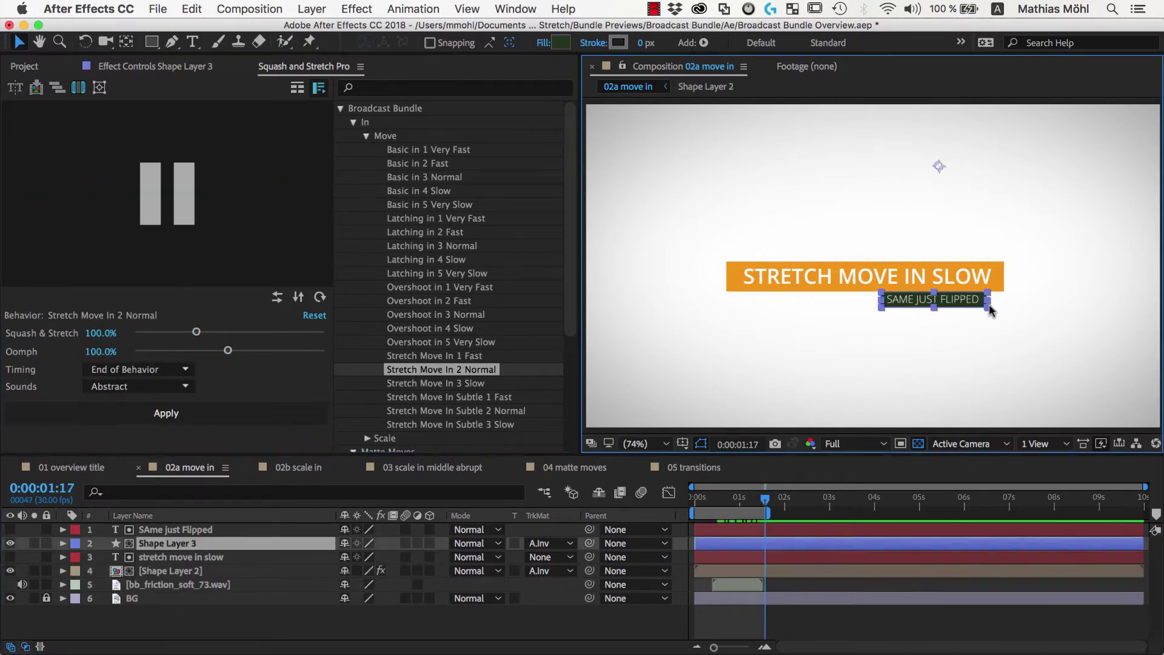
{"action": "left_click", "coordinate": [277, 299]}
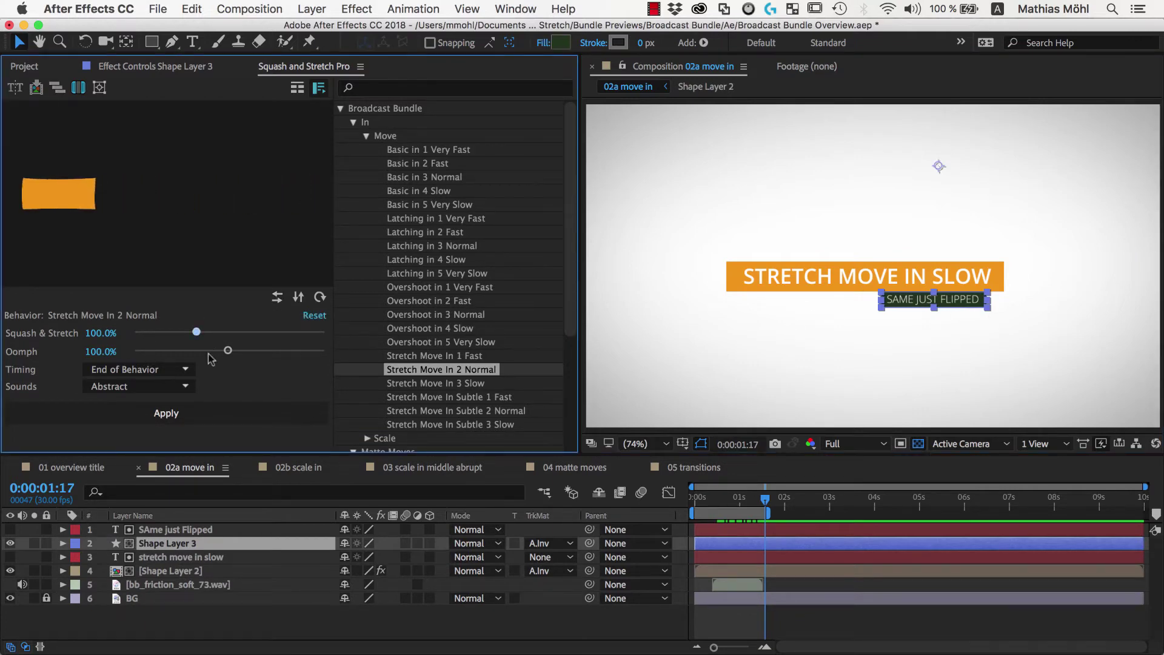
{"action": "left_click", "coordinate": [140, 388]}
{"action": "left_click", "coordinate": [103, 324]}
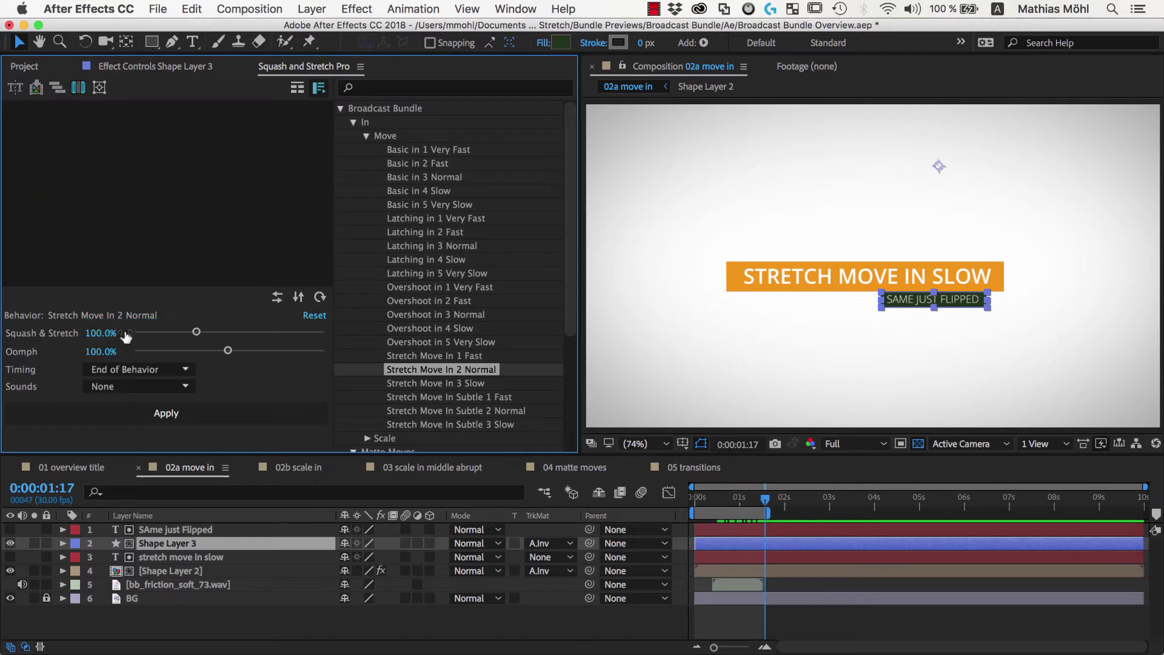
{"action": "left_click", "coordinate": [167, 414]}
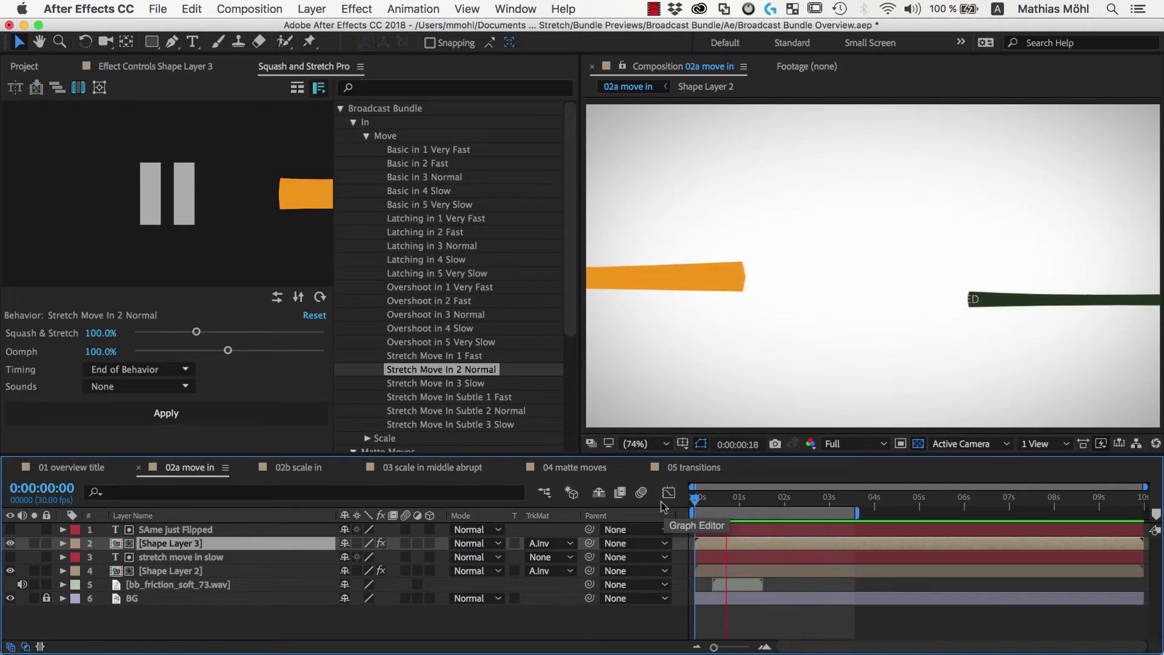
- Preview the Scale behaviors Rotate Scale in 1 Fast, 2 Slow and 3 Maximum Ease, plus Scale In Side Moving 1 Fast
{"action": "key", "text": "space"}
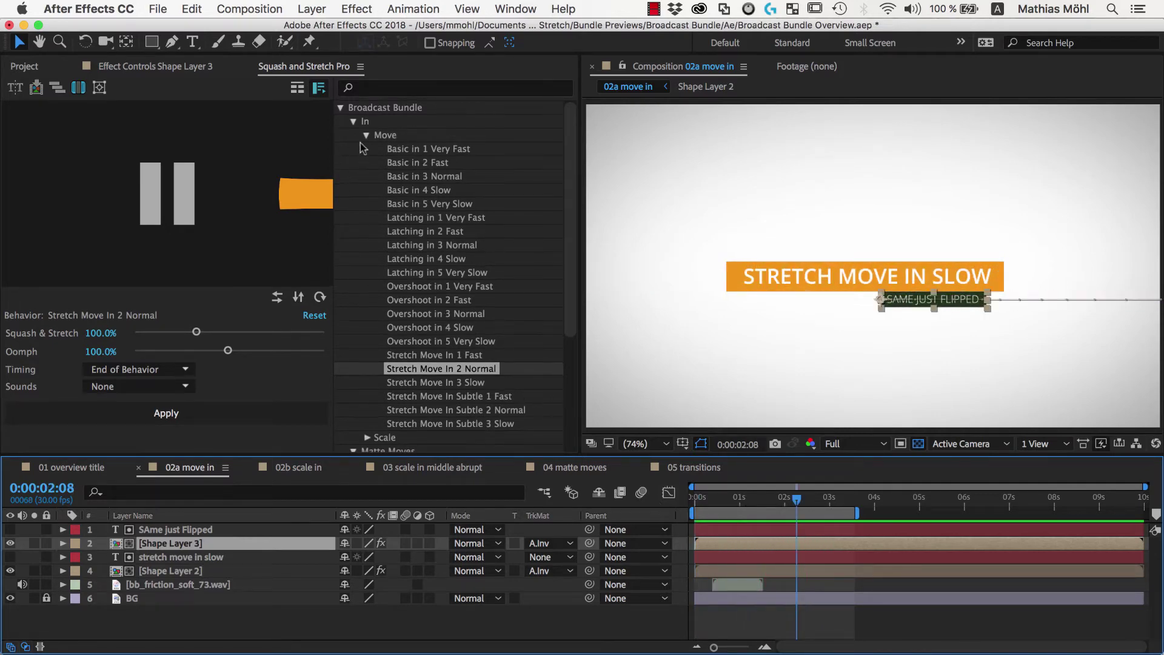
{"action": "left_click", "coordinate": [366, 141]}
{"action": "left_click", "coordinate": [366, 136]}
{"action": "left_click", "coordinate": [367, 149]}
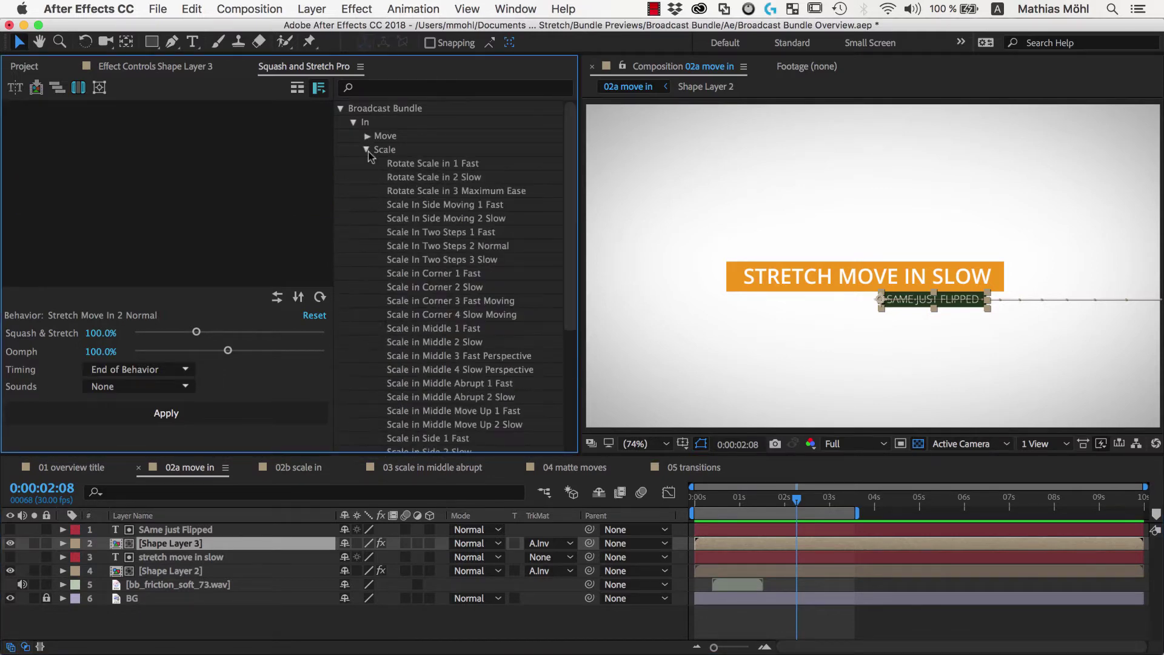
{"action": "left_click", "coordinate": [410, 165]}
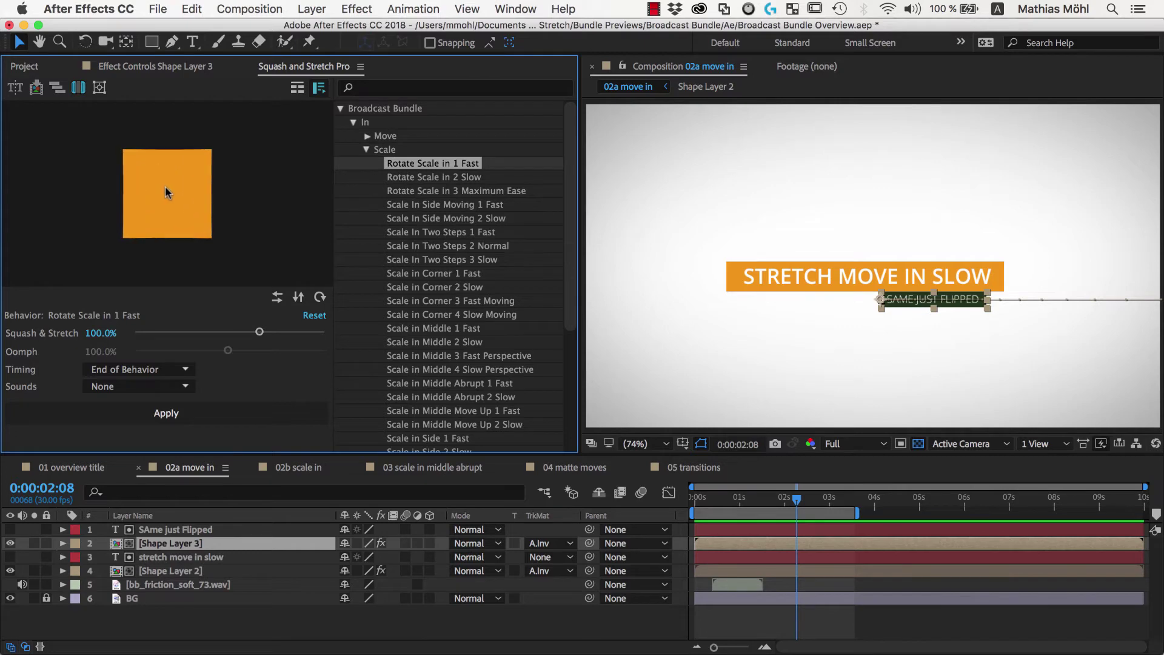
{"action": "left_click", "coordinate": [403, 179]}
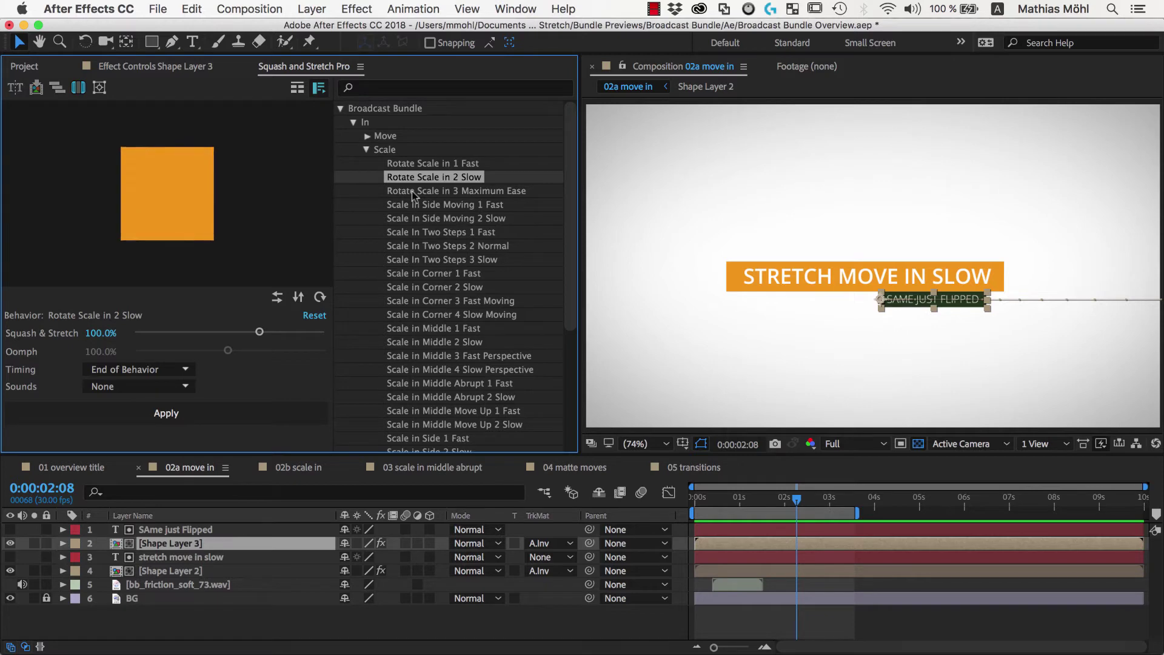
{"action": "left_click", "coordinate": [412, 191]}
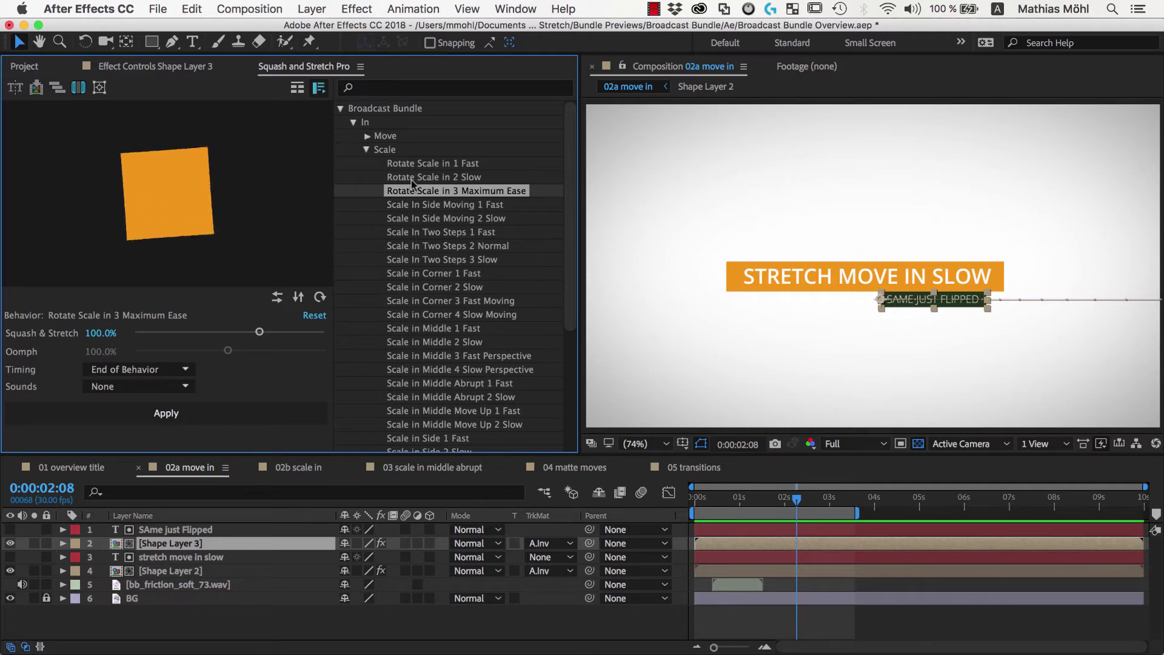
{"action": "left_click", "coordinate": [393, 165]}
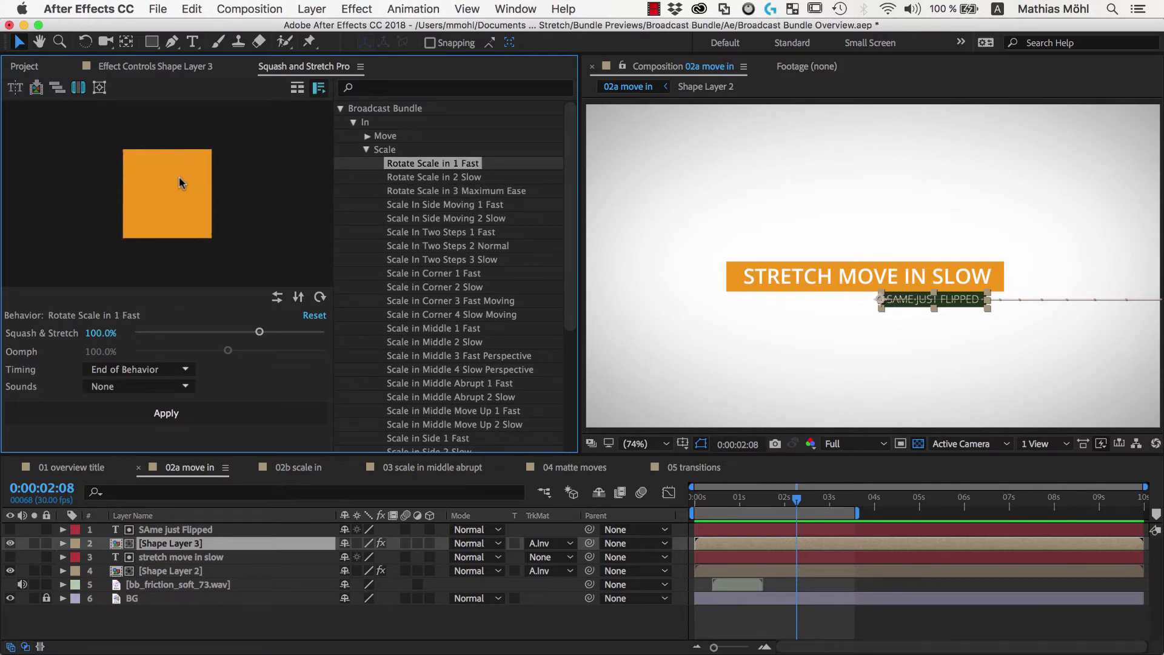
{"action": "left_click", "coordinate": [399, 178]}
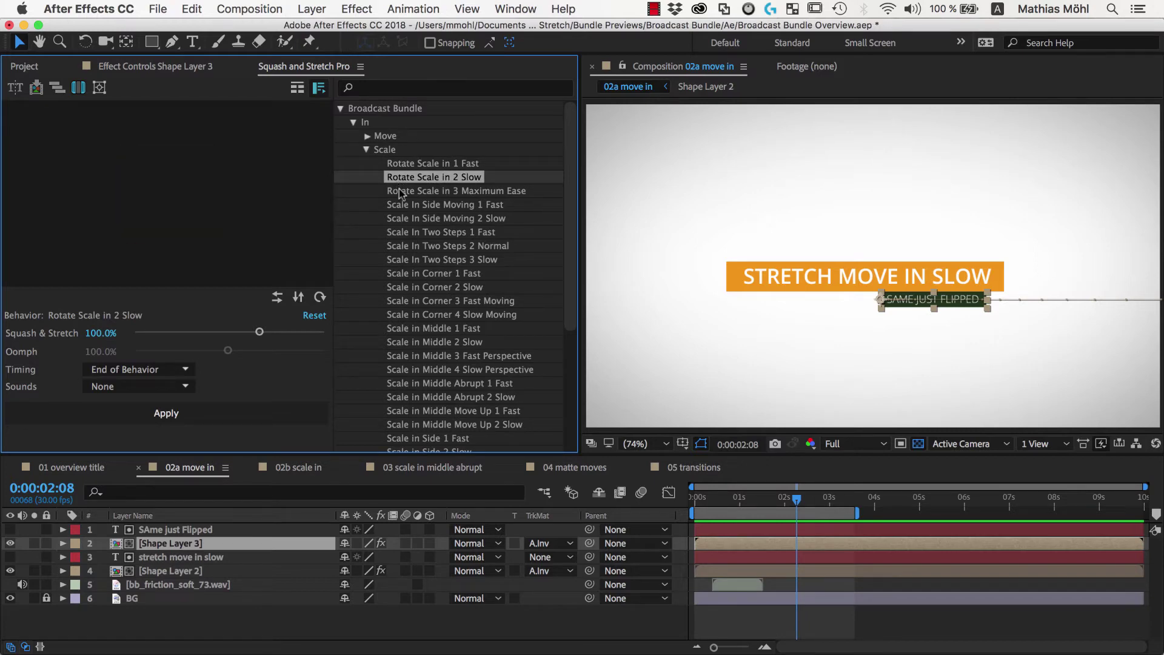
{"action": "left_click", "coordinate": [400, 192]}
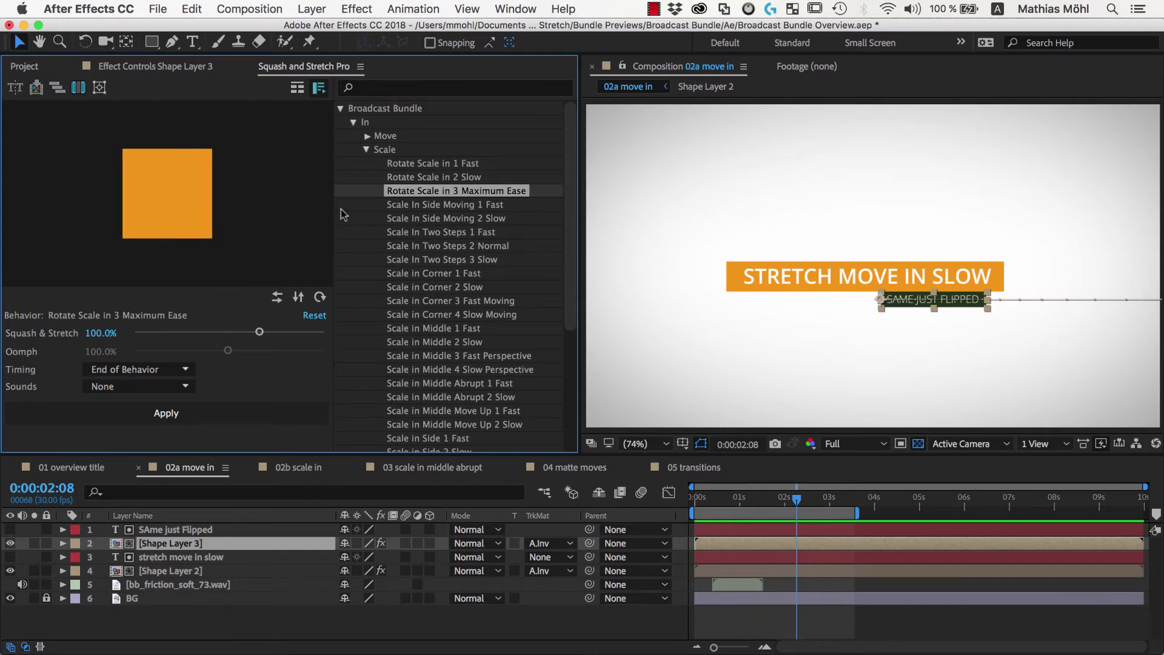
{"action": "left_click", "coordinate": [403, 173]}
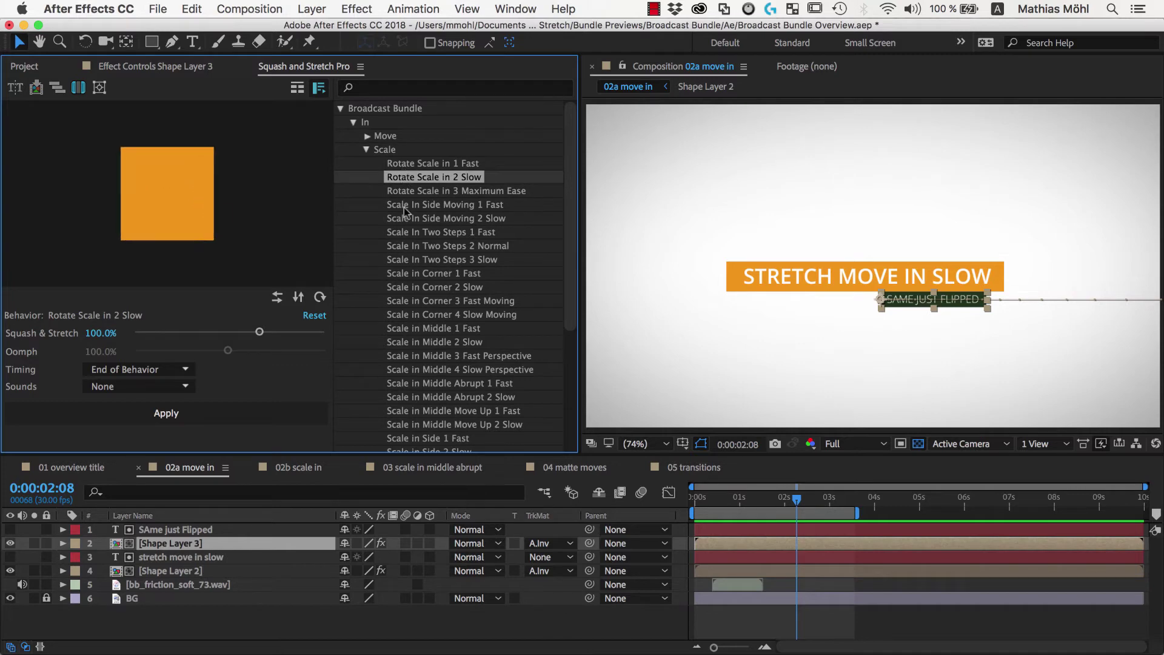
{"action": "left_click", "coordinate": [405, 206]}
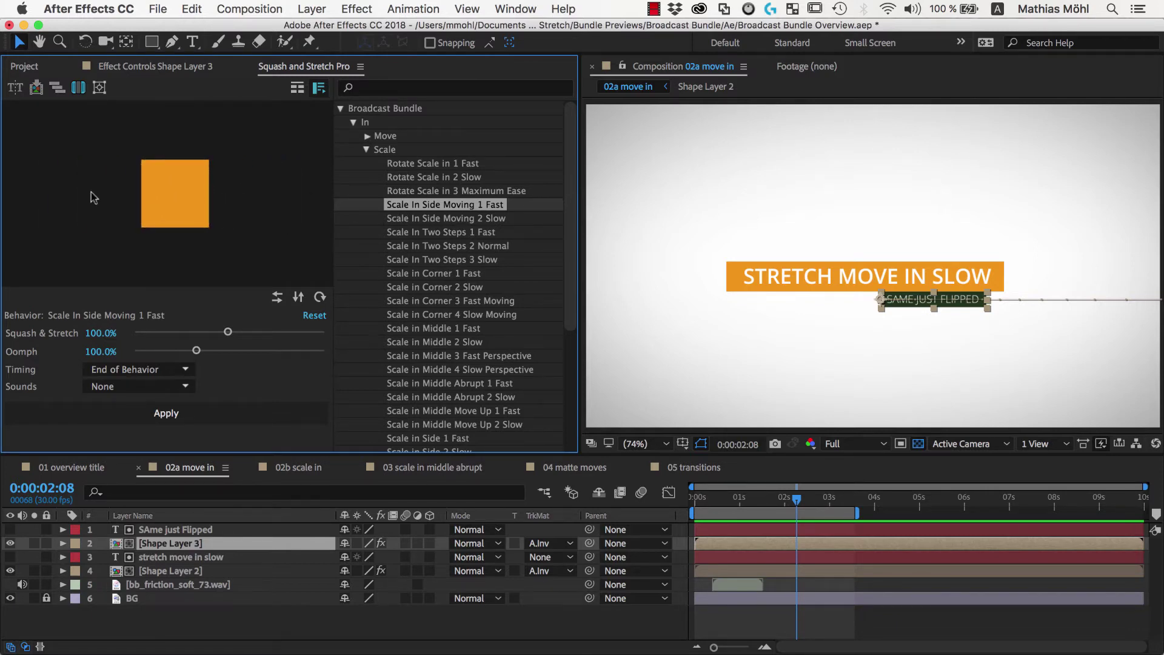
- In the 02b scale in composition, apply Scale In Side Moving 2 Slow with the Abstract sound to Shape Layer 2, ending at 0:00:02:06
{"action": "left_click", "coordinate": [398, 220]}
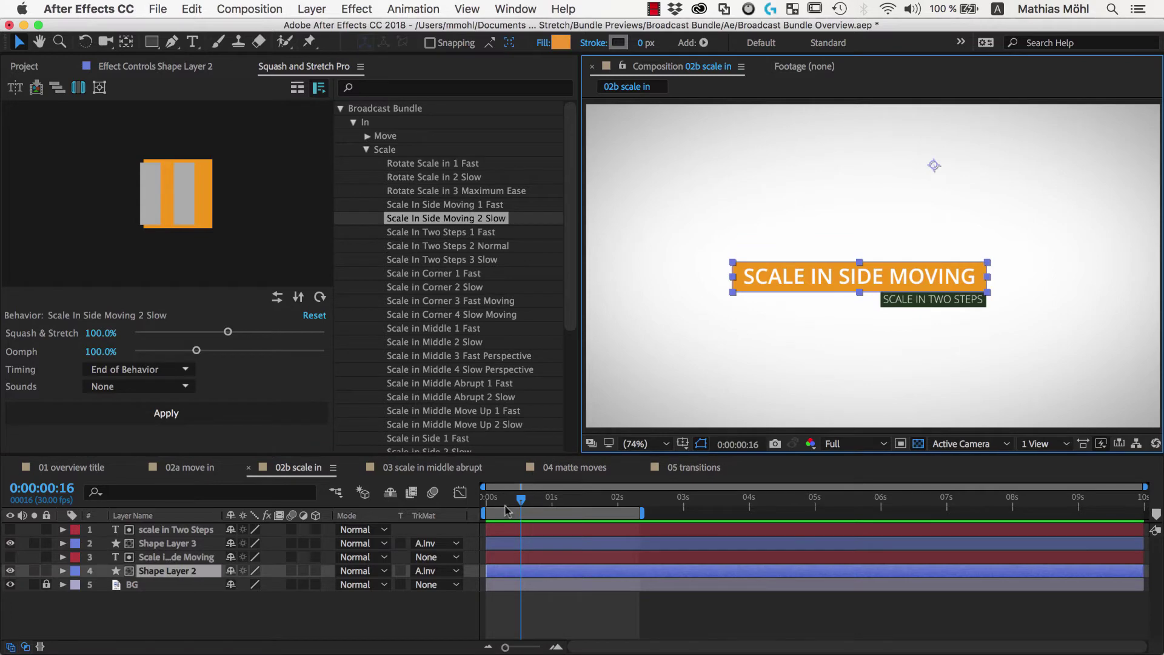
{"action": "left_click_drag", "start_coordinate": [520, 505], "coordinate": [487, 502]}
{"action": "left_click", "coordinate": [139, 386]}
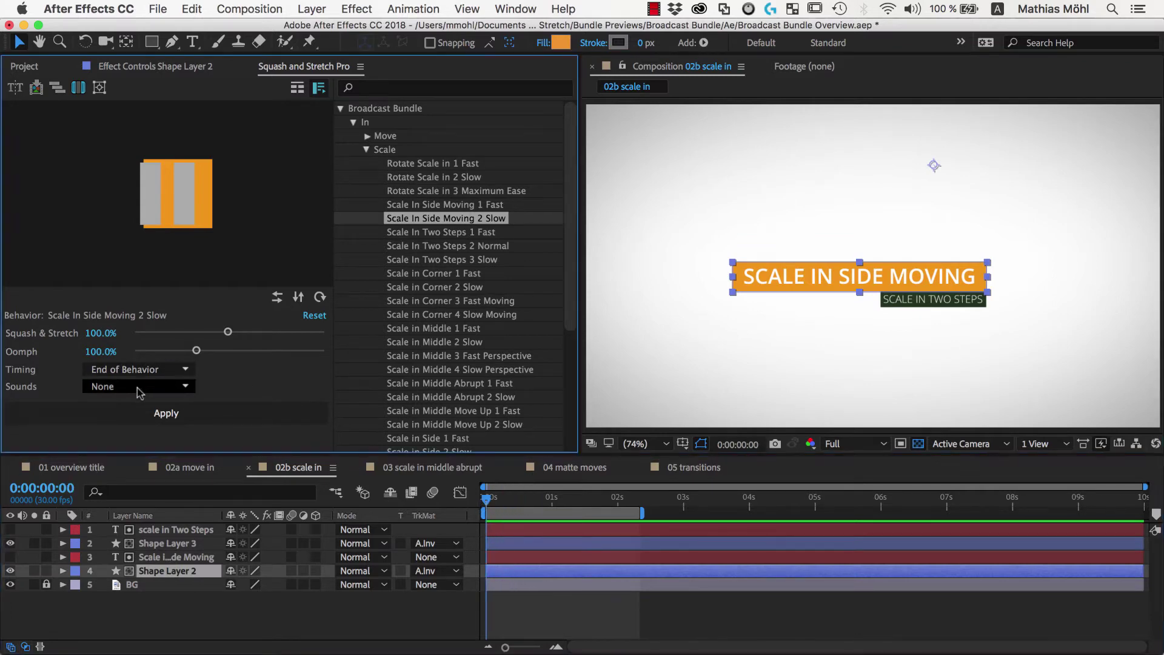
{"action": "left_click", "coordinate": [115, 340]}
{"action": "left_click", "coordinate": [632, 498]}
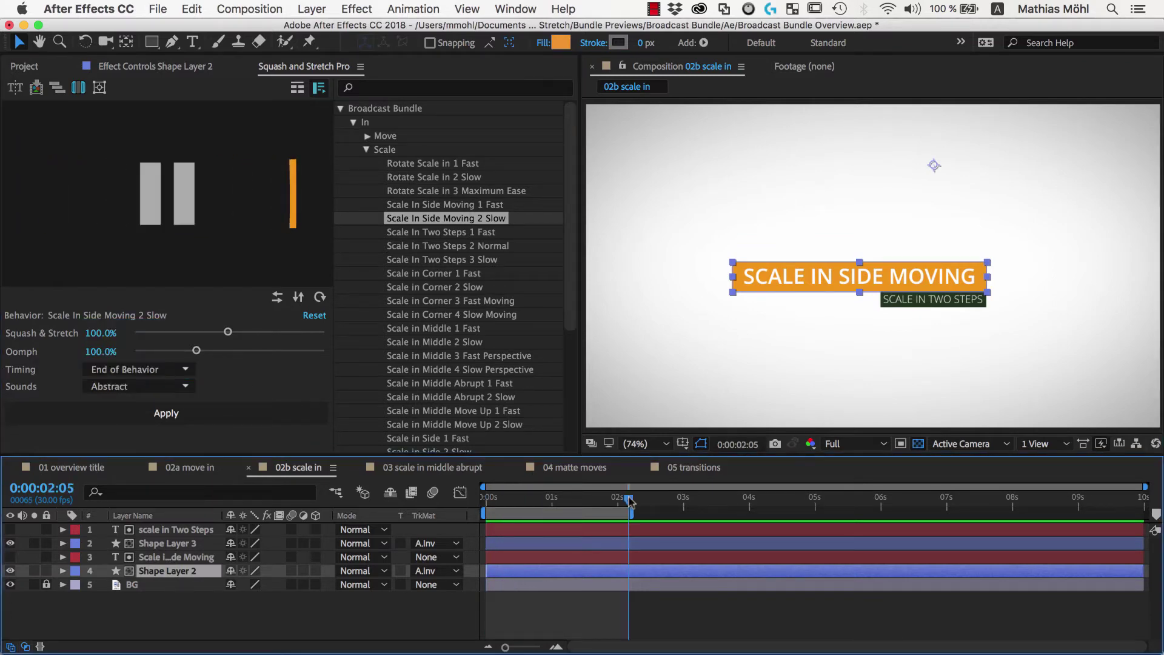
{"action": "left_click", "coordinate": [166, 413]}
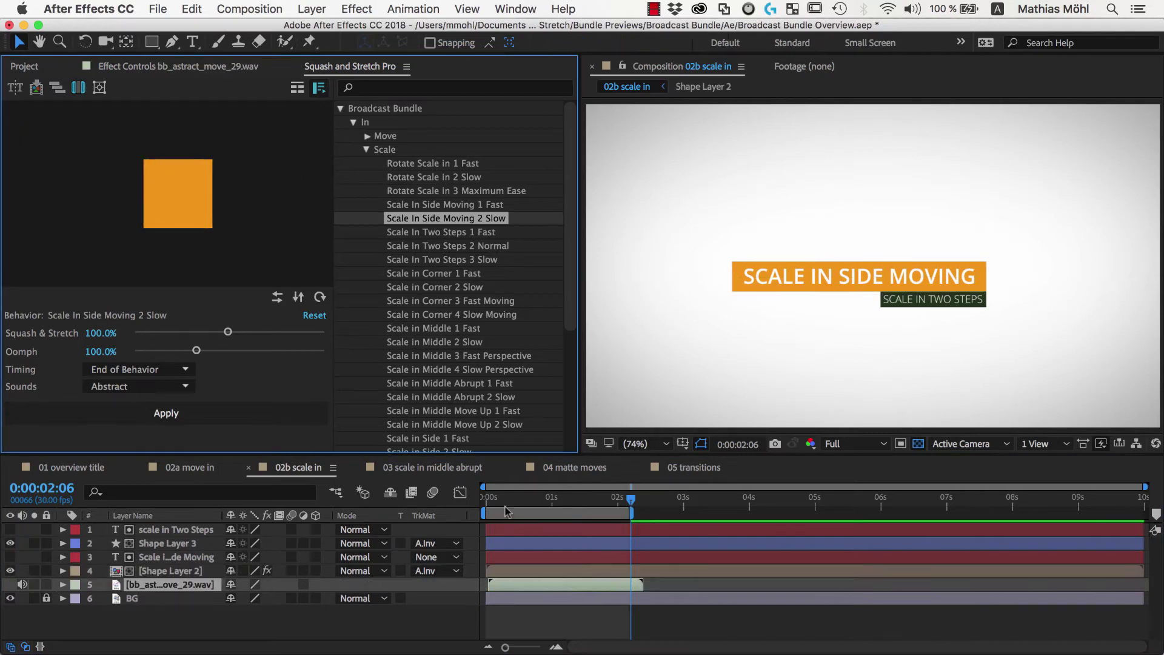
{"action": "left_click_drag", "start_coordinate": [491, 501], "coordinate": [638, 505]}
- Preview the Scale In Two Steps behaviors 1 Fast, 2 Normal and 3 Slow
{"action": "left_click", "coordinate": [458, 233]}
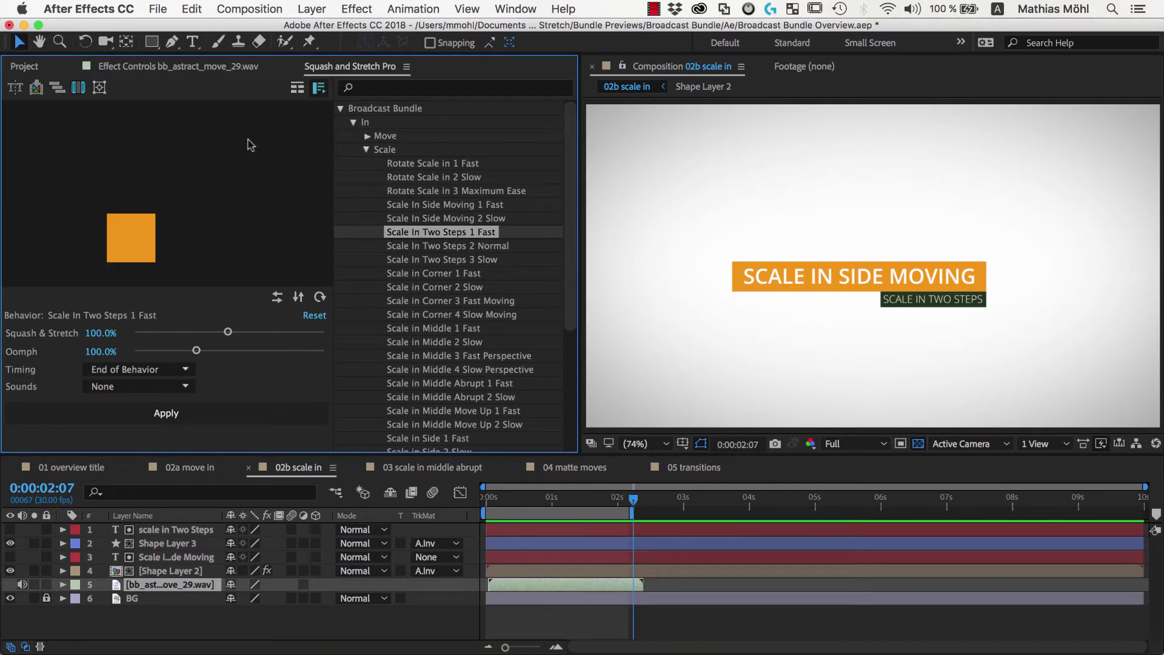
{"action": "left_click", "coordinate": [449, 245]}
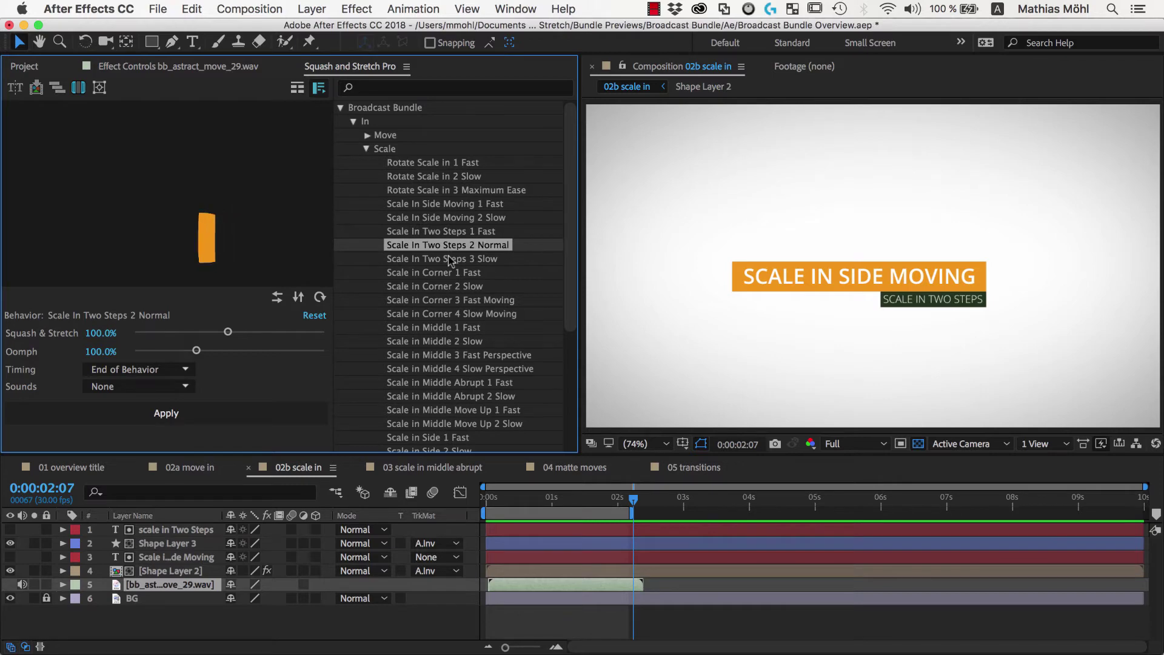
{"action": "left_click", "coordinate": [449, 259]}
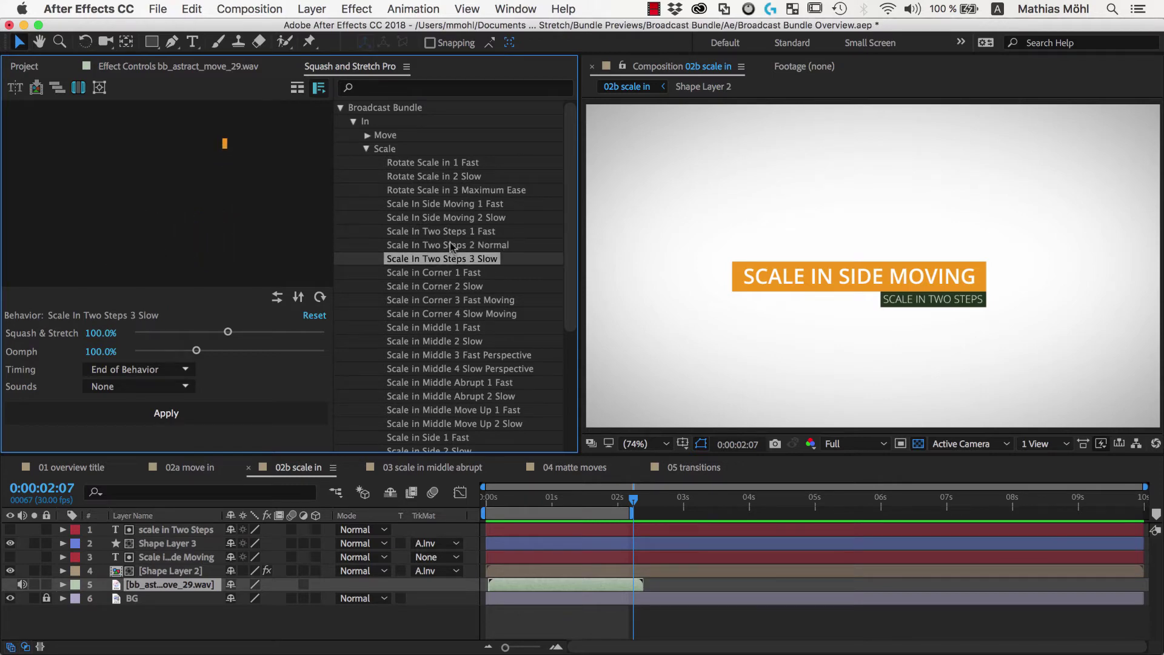
- Apply Scale In Two Steps 2 Normal with the Abstract 1 sound to the dark subtitle bar, Shape Layer 3, ending at 0:00:02:13
{"action": "left_click", "coordinate": [450, 246]}
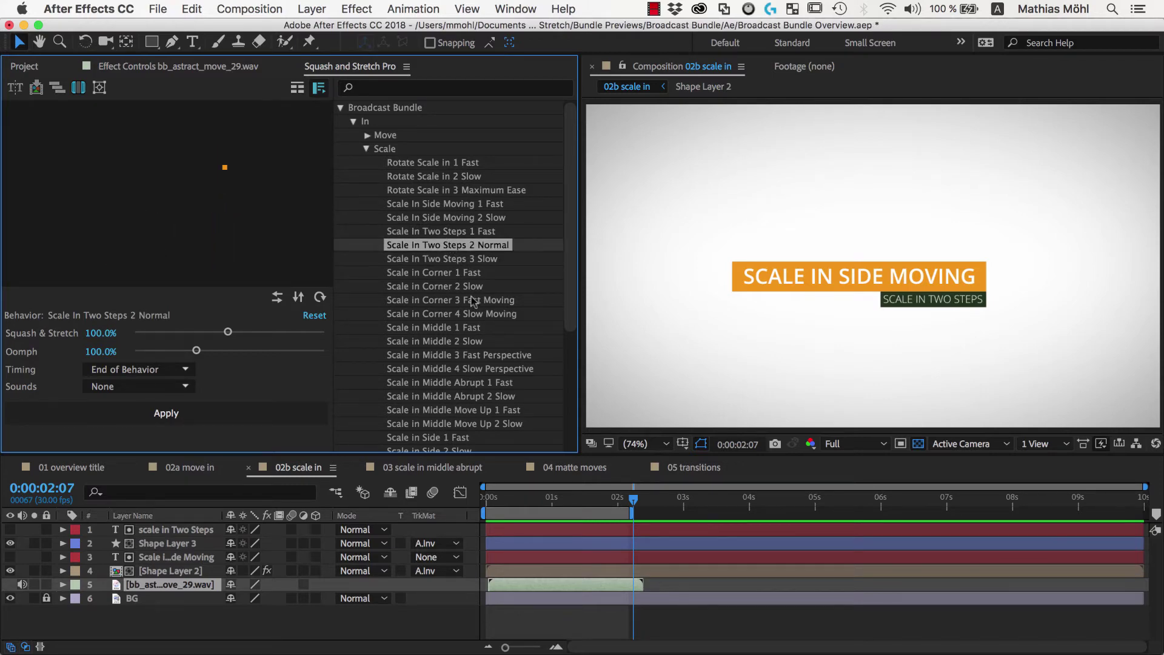
{"action": "left_click", "coordinate": [923, 303]}
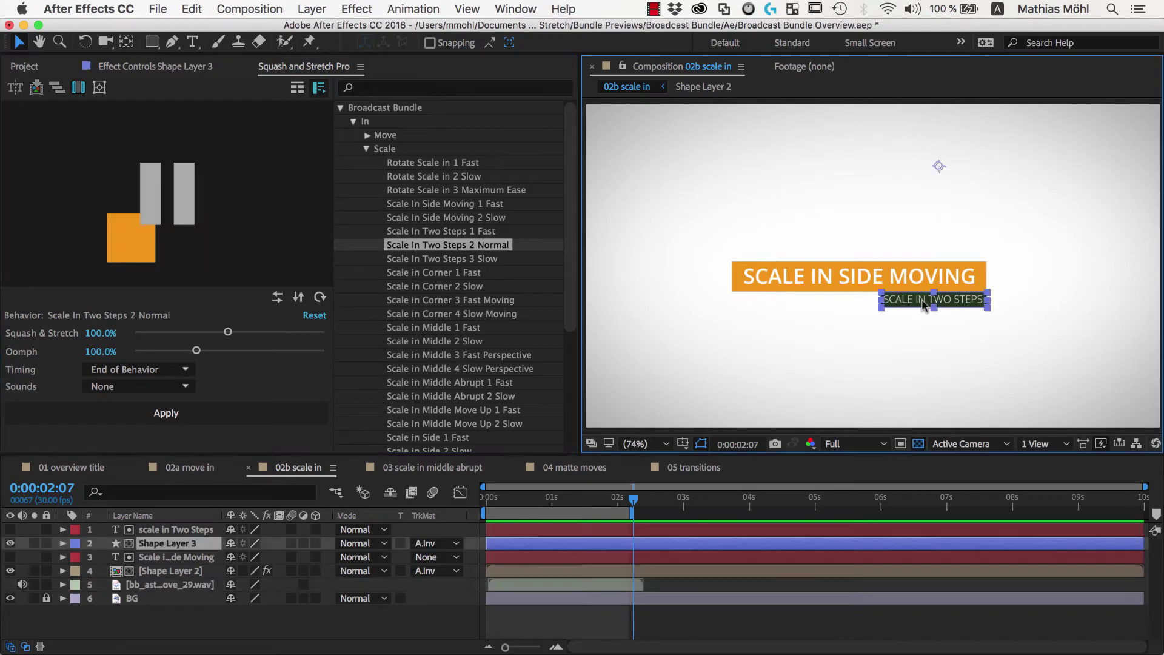
{"action": "mouse_move", "coordinate": [633, 501]}
{"action": "left_mouse_down"}
{"action": "mouse_move", "coordinate": [614, 504]}
{"action": "mouse_move", "coordinate": [646, 504]}
{"action": "left_mouse_up"}
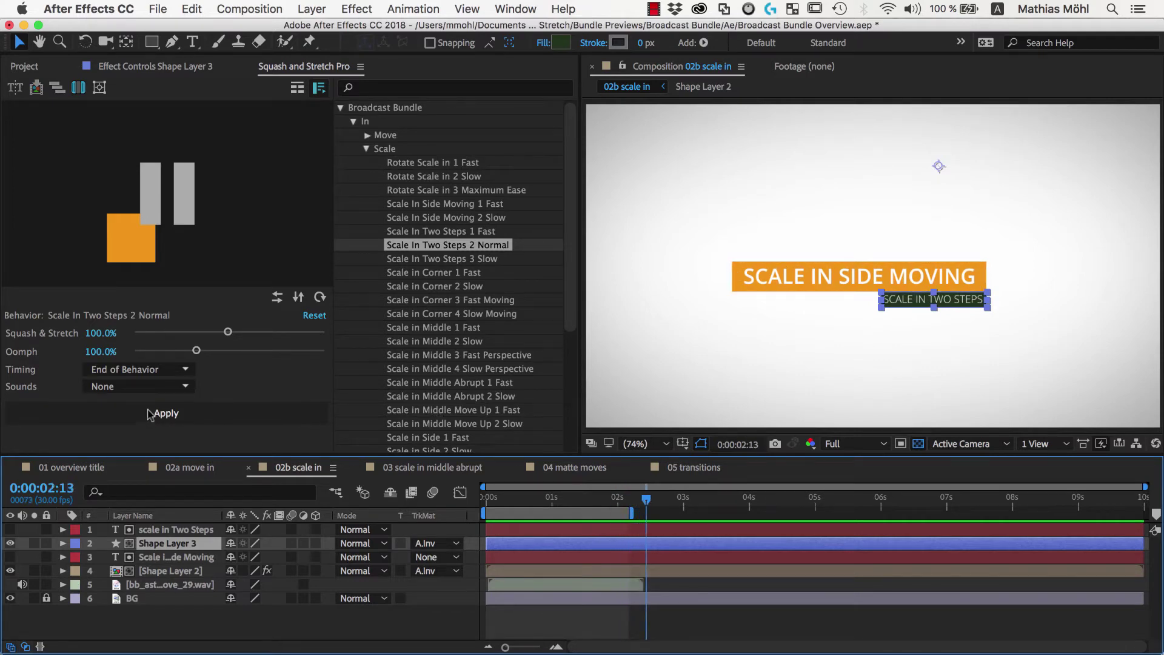
{"action": "left_click", "coordinate": [134, 387]}
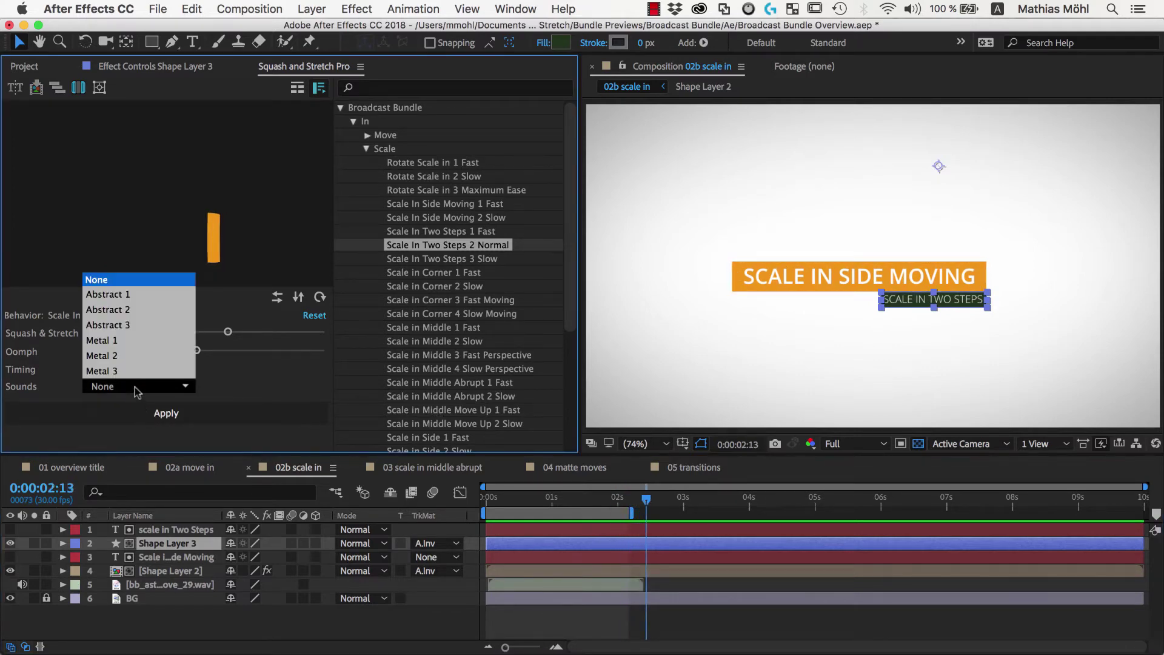
{"action": "left_click", "coordinate": [139, 296]}
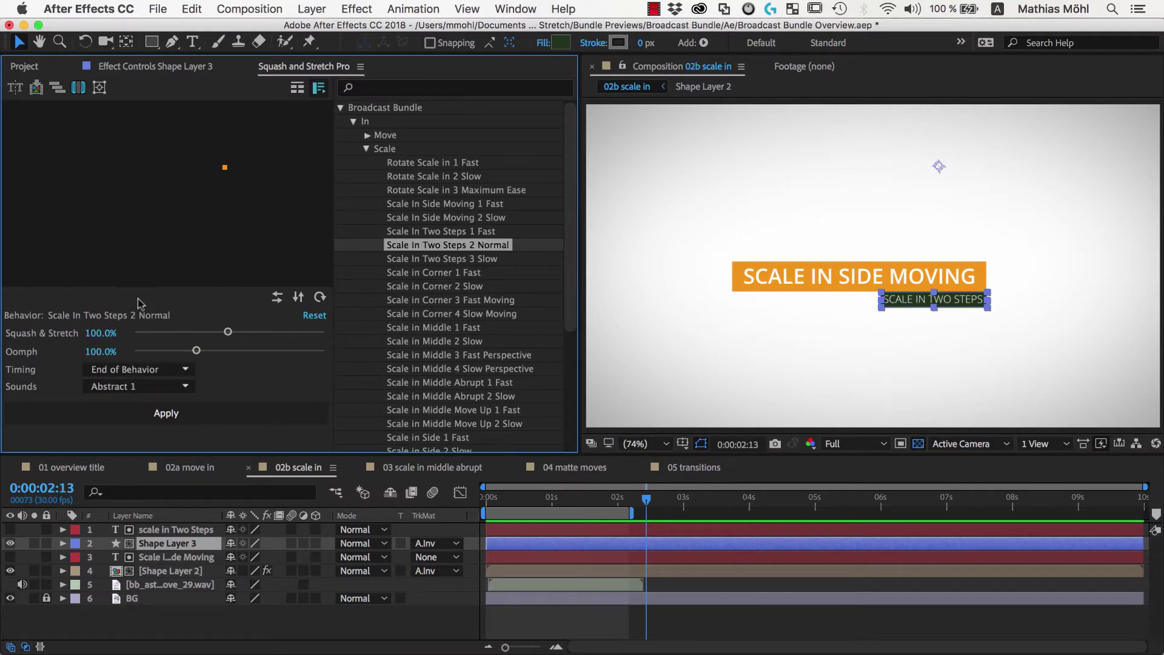
{"action": "left_click", "coordinate": [168, 548]}
{"action": "left_click", "coordinate": [167, 417]}
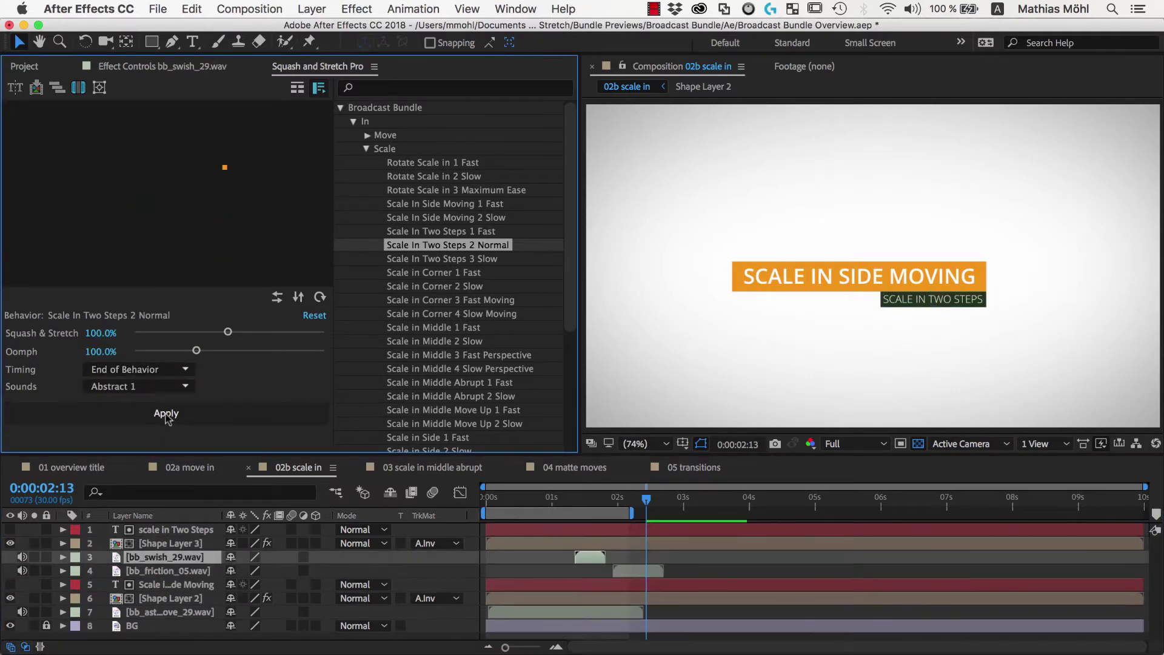
- Extend the work area's end to about 3 seconds and play back the combined scale-in animation
{"action": "left_click_drag", "start_coordinate": [649, 511], "coordinate": [691, 513]}
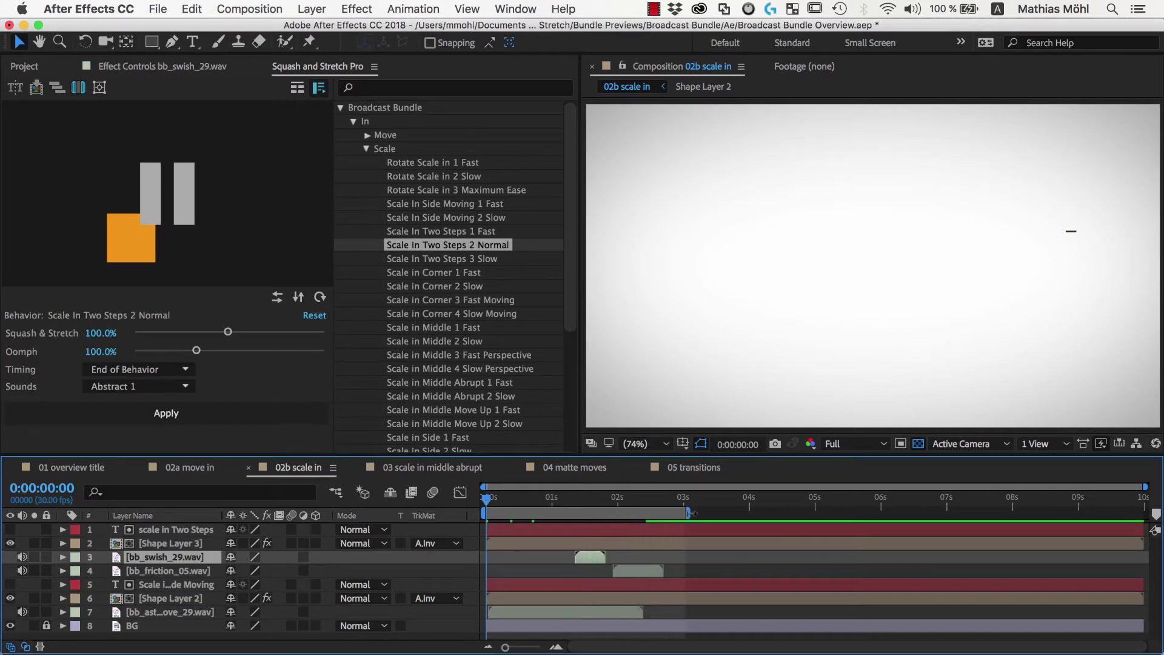
{"action": "key", "text": "space"}
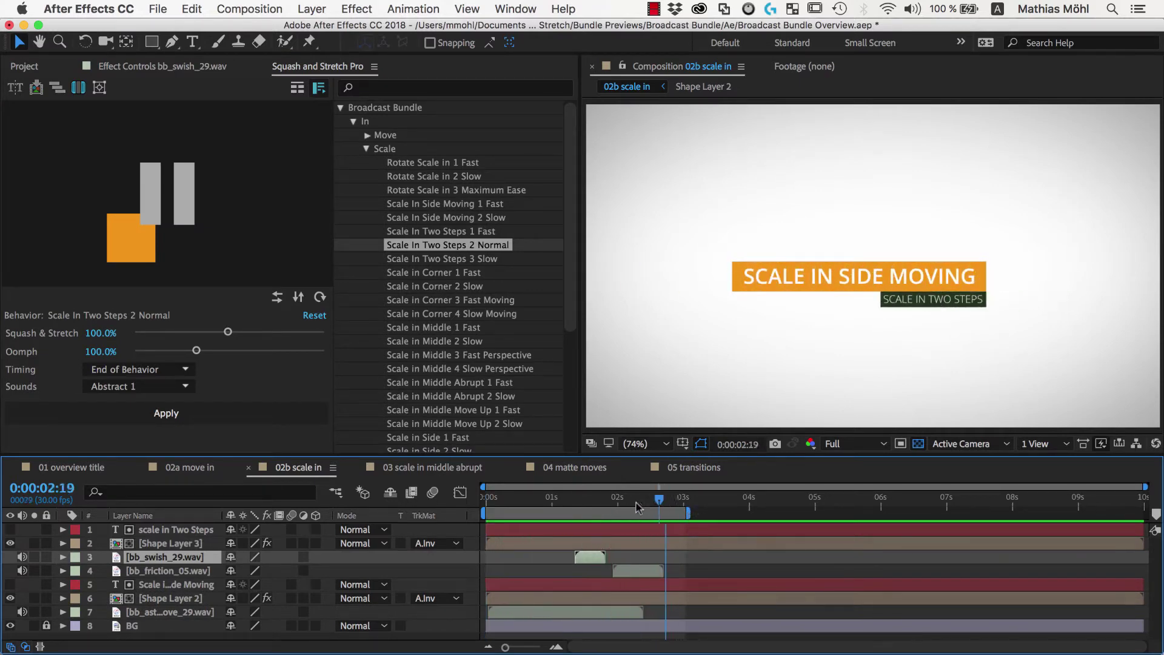
{"action": "key", "text": "space"}
- Trim the start of Shape Layer 3 to 0:00:00:21 and play the animation from the beginning
{"action": "left_click_drag", "start_coordinate": [574, 509], "coordinate": [513, 509]}
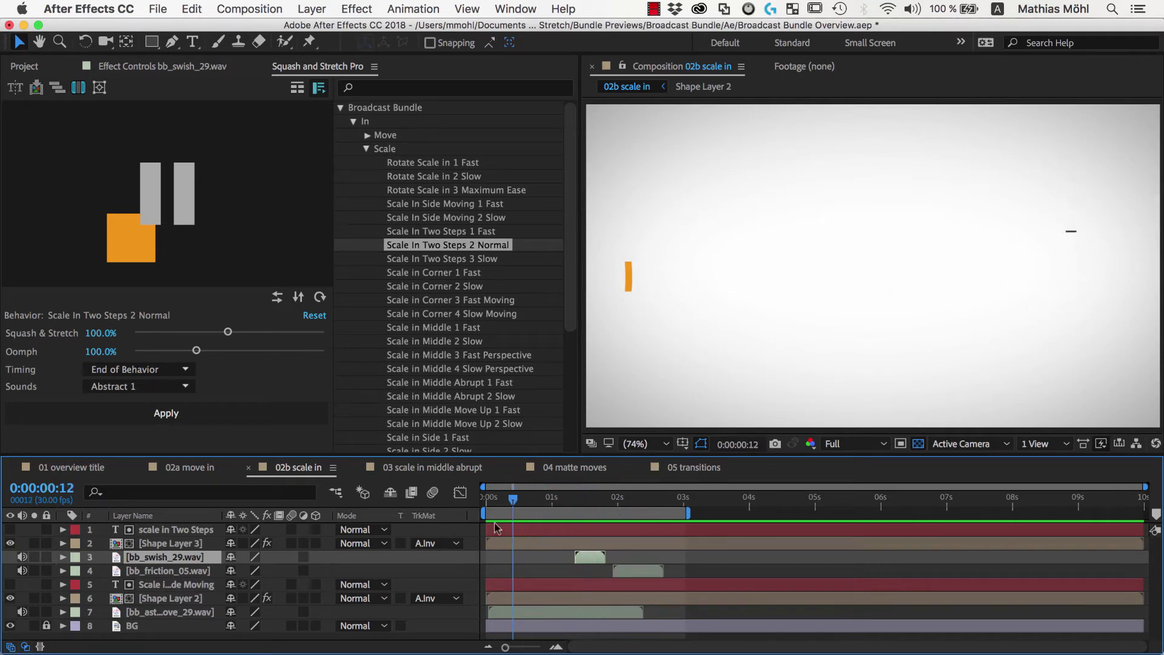
{"action": "mouse_move", "coordinate": [513, 511]}
{"action": "left_mouse_down"}
{"action": "mouse_move", "coordinate": [493, 509]}
{"action": "mouse_move", "coordinate": [533, 513]}
{"action": "left_mouse_up"}
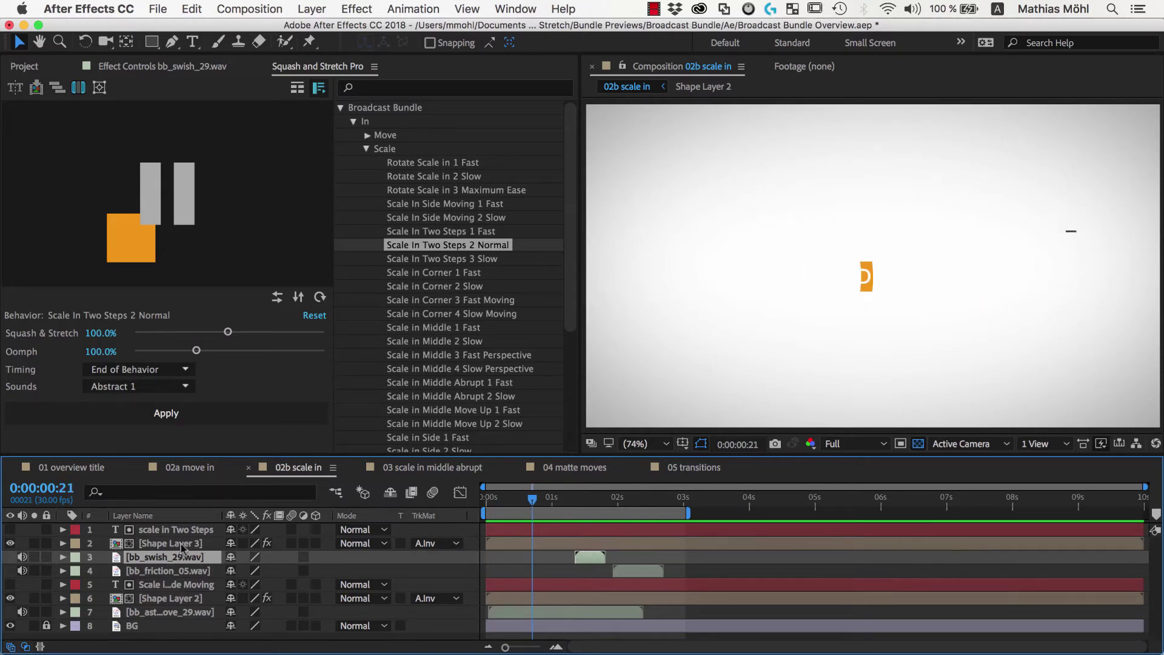
{"action": "left_click", "coordinate": [486, 542]}
{"action": "left_click_drag", "start_coordinate": [487, 543], "coordinate": [533, 542]}
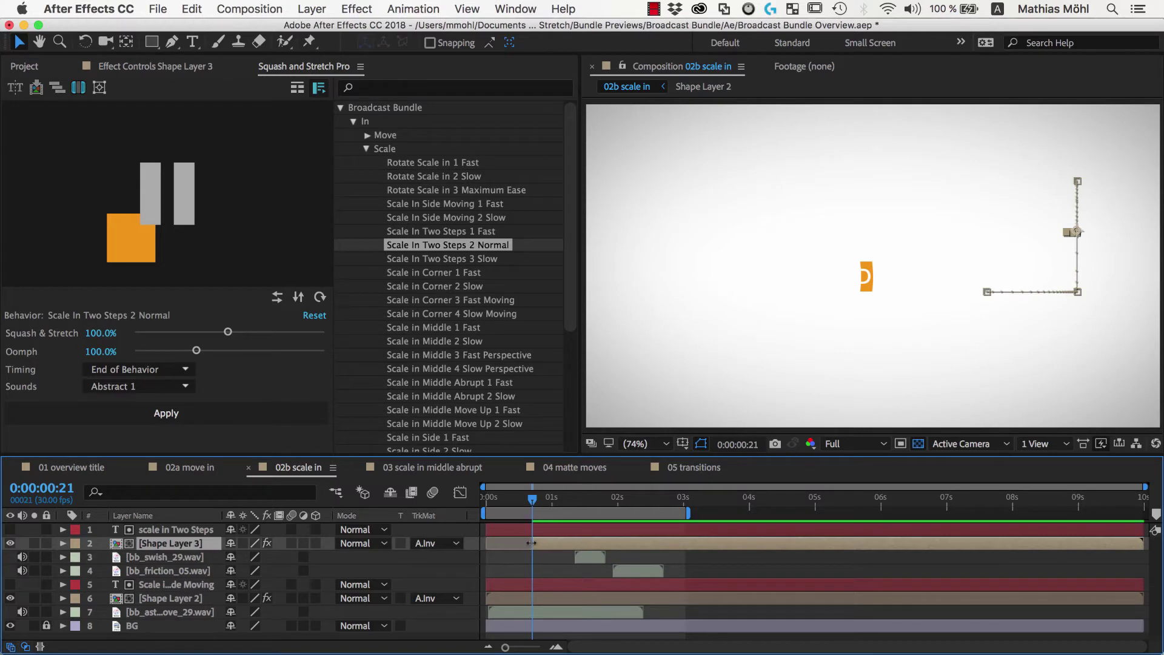
{"action": "left_click", "coordinate": [479, 505]}
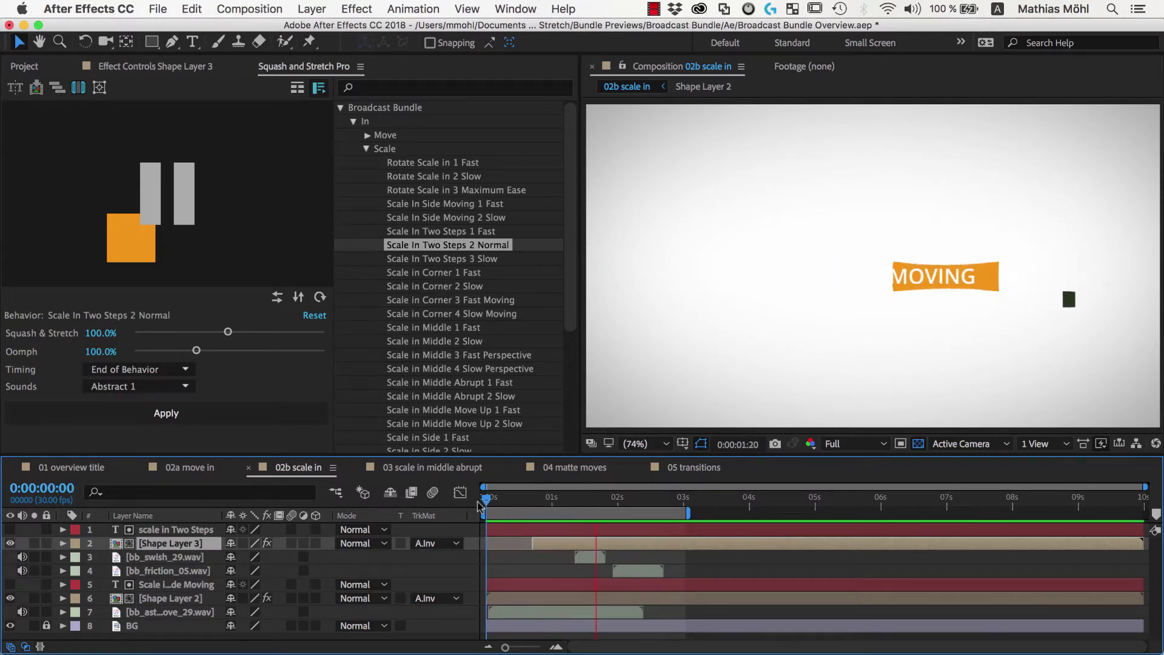
- Preview Scale In Two Steps 3 Slow, the four Scale in Corner behaviors and Scale in Middle 1 Fast
{"action": "left_click", "coordinate": [435, 259]}
{"action": "left_click", "coordinate": [435, 260]}
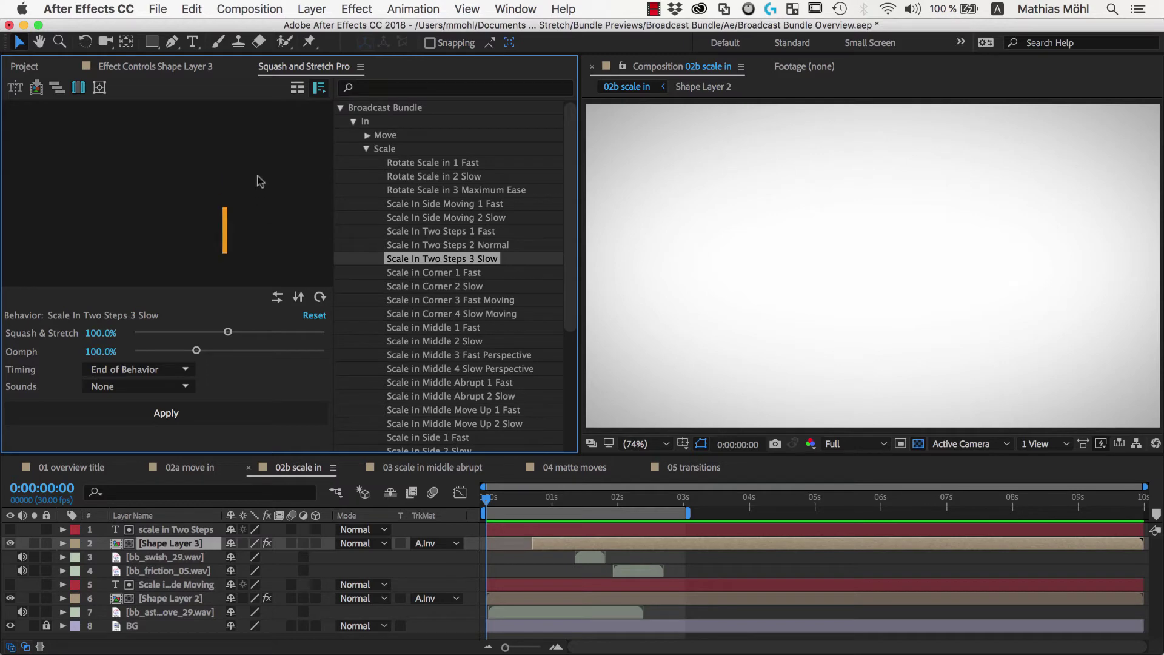
{"action": "left_click", "coordinate": [468, 276]}
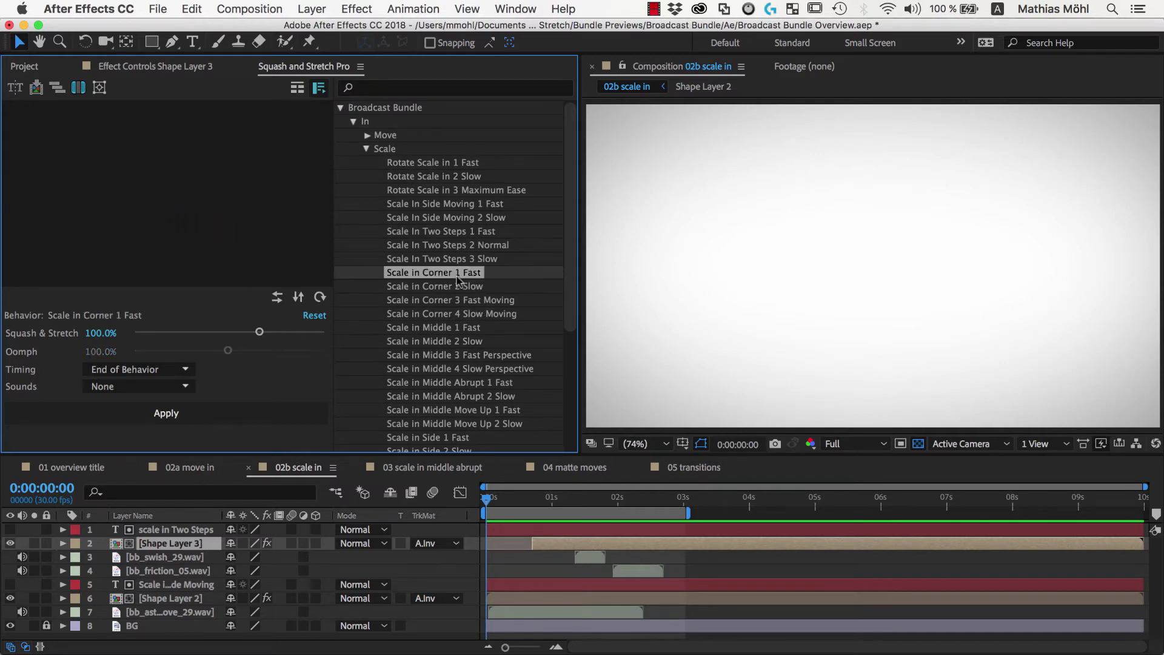
{"action": "left_click", "coordinate": [421, 287]}
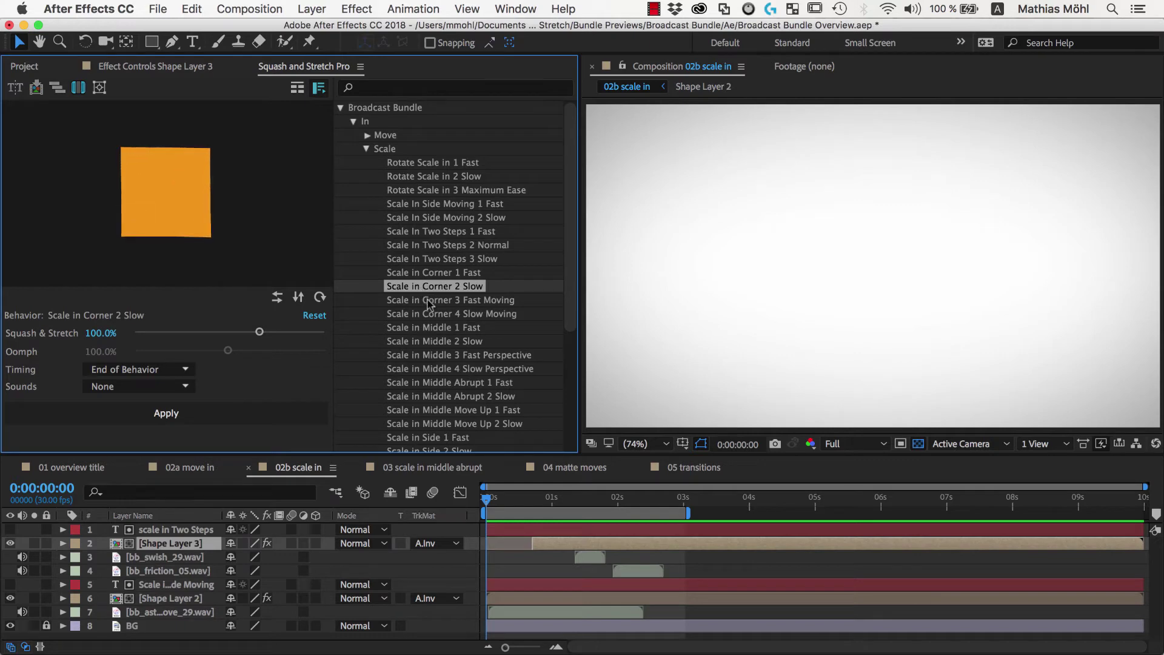
{"action": "left_click", "coordinate": [427, 302]}
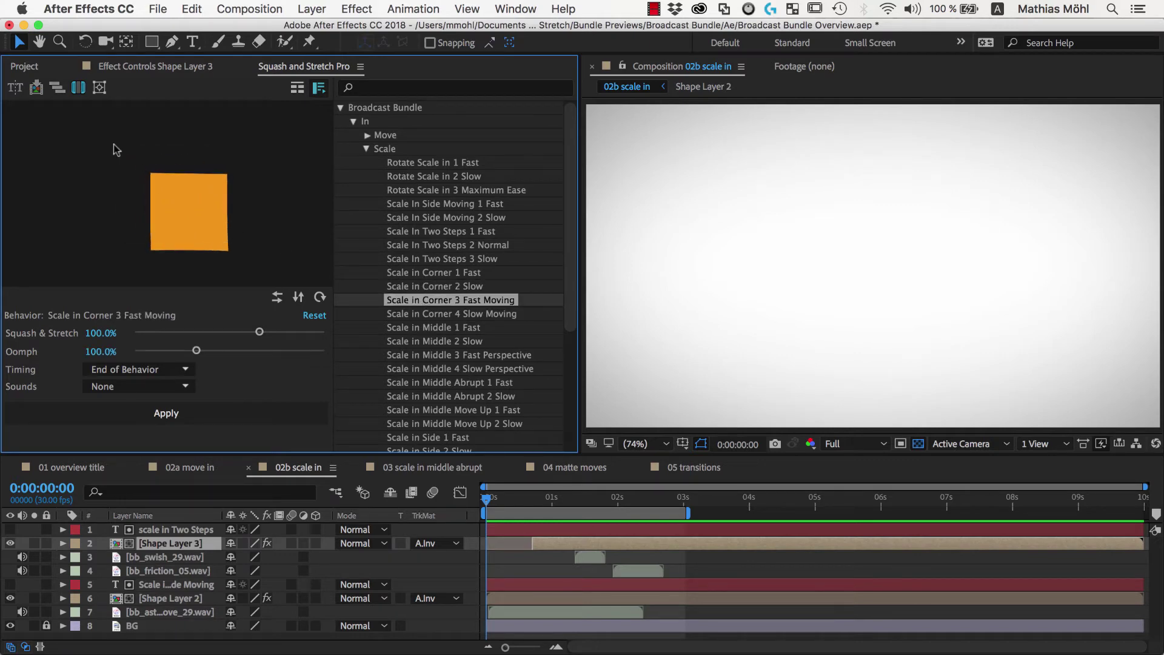
{"action": "left_click", "coordinate": [395, 313]}
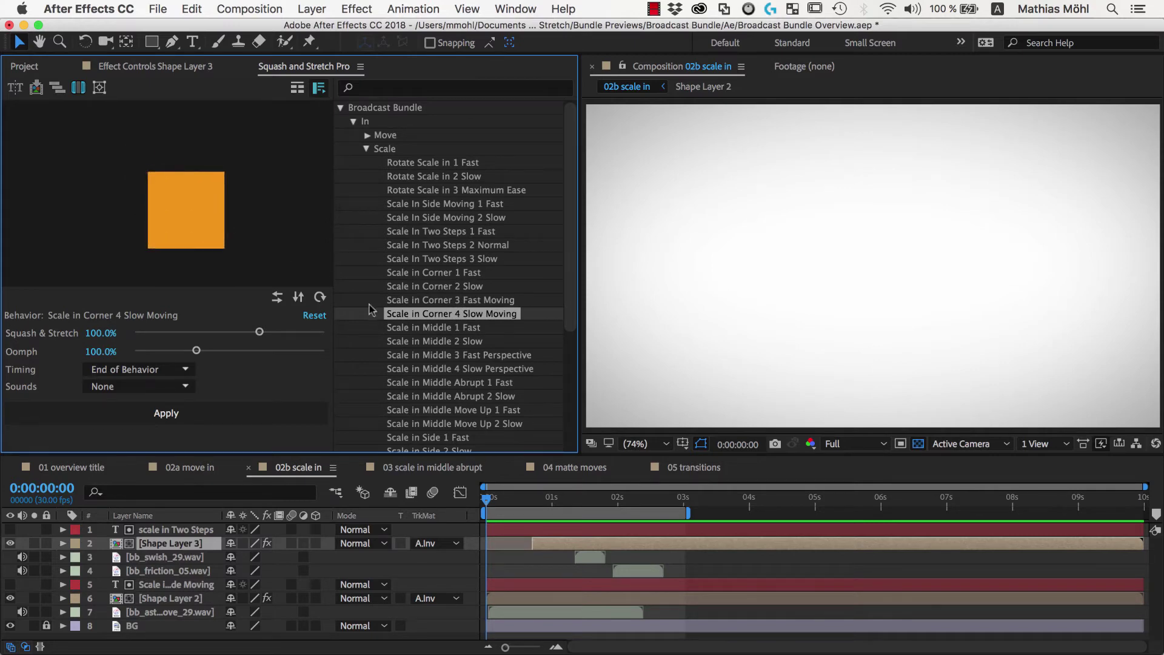
{"action": "left_click", "coordinate": [405, 327]}
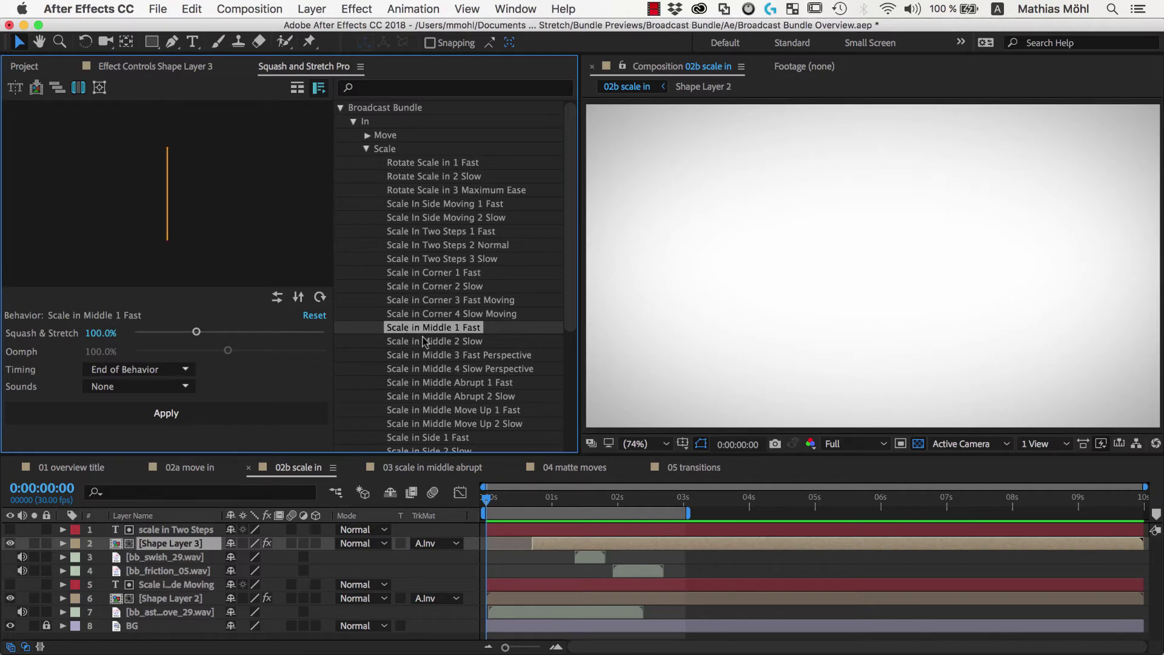
- Apply Scale in Middle 2 Slow with the Abstract sound to the orange line in 01 overview title, ending at 0:00:02:04
{"action": "left_click", "coordinate": [433, 342]}
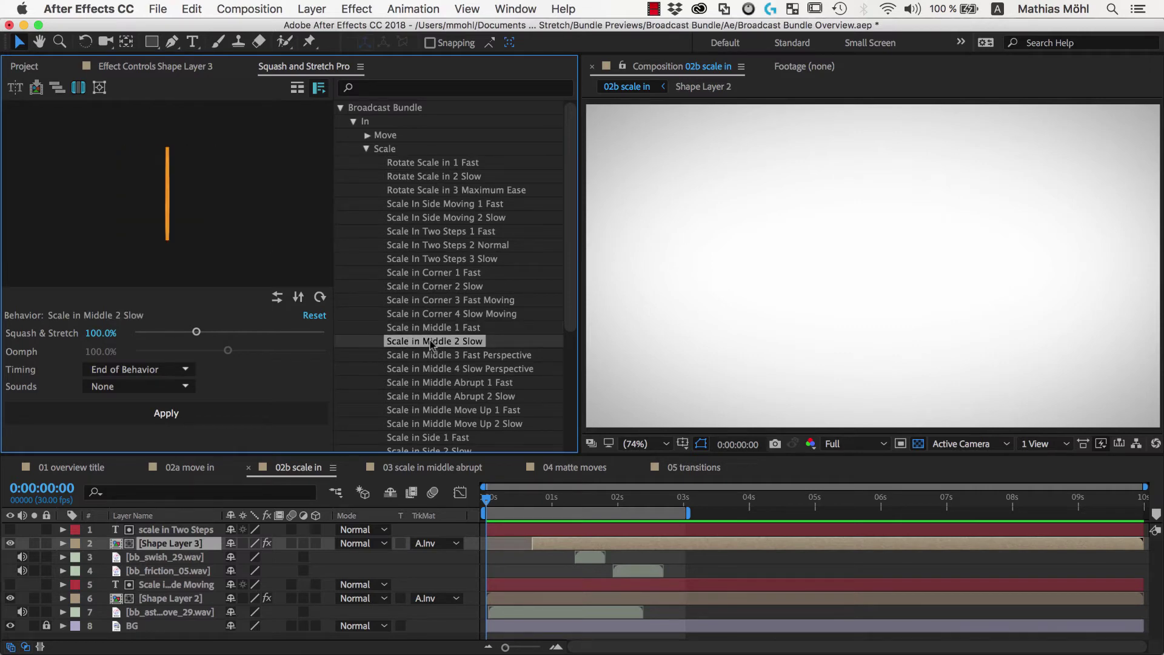
{"action": "left_click", "coordinate": [763, 487]}
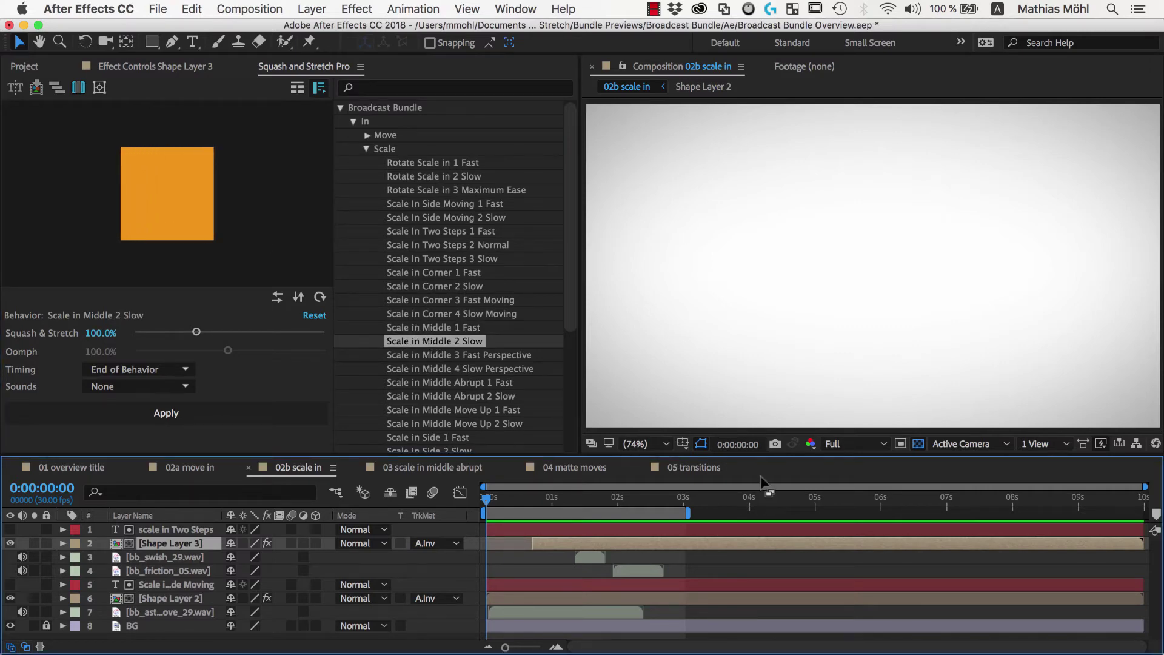
{"action": "left_click", "coordinate": [104, 471]}
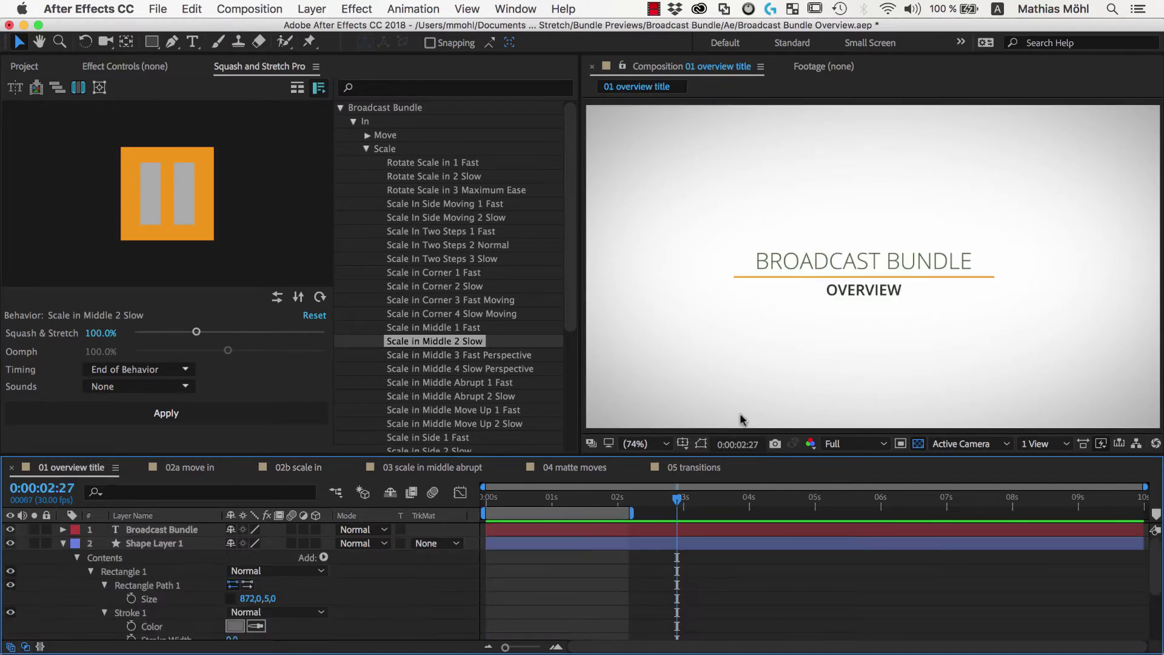
{"action": "left_click", "coordinate": [804, 277]}
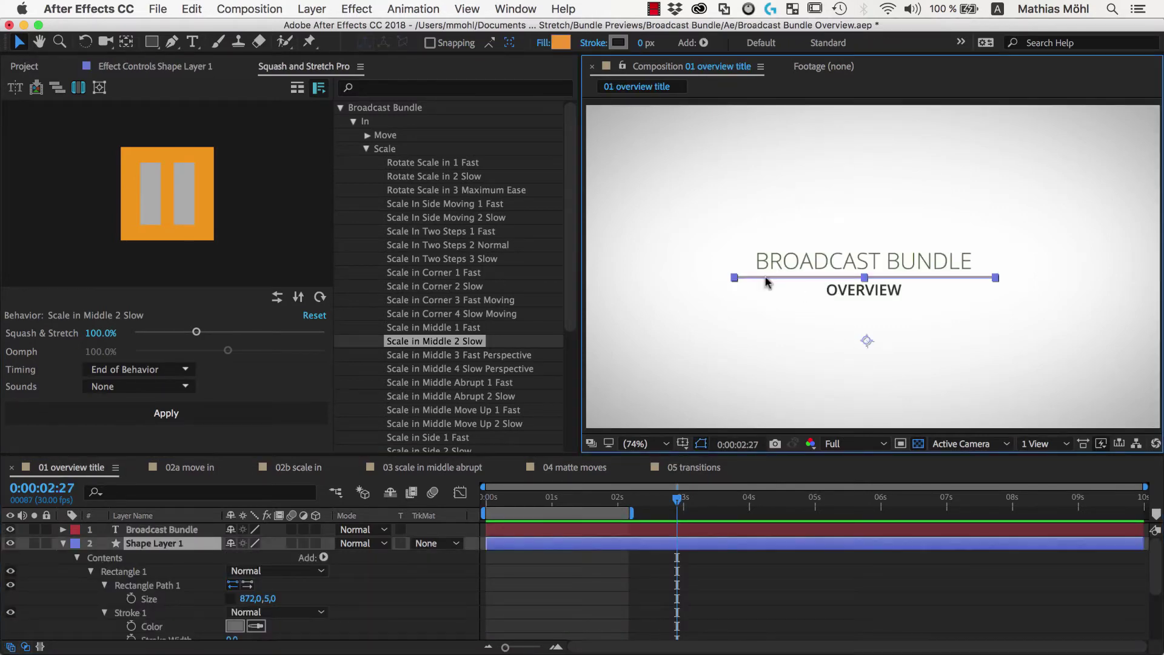
{"action": "left_click", "coordinate": [121, 386]}
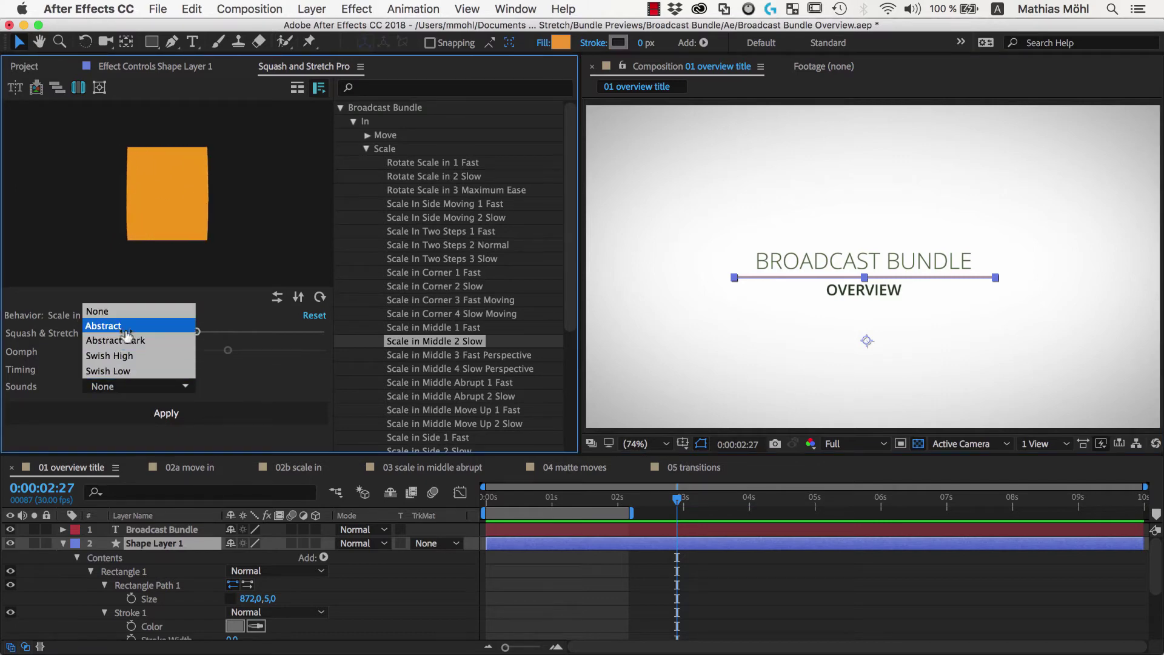
{"action": "left_click", "coordinate": [126, 328]}
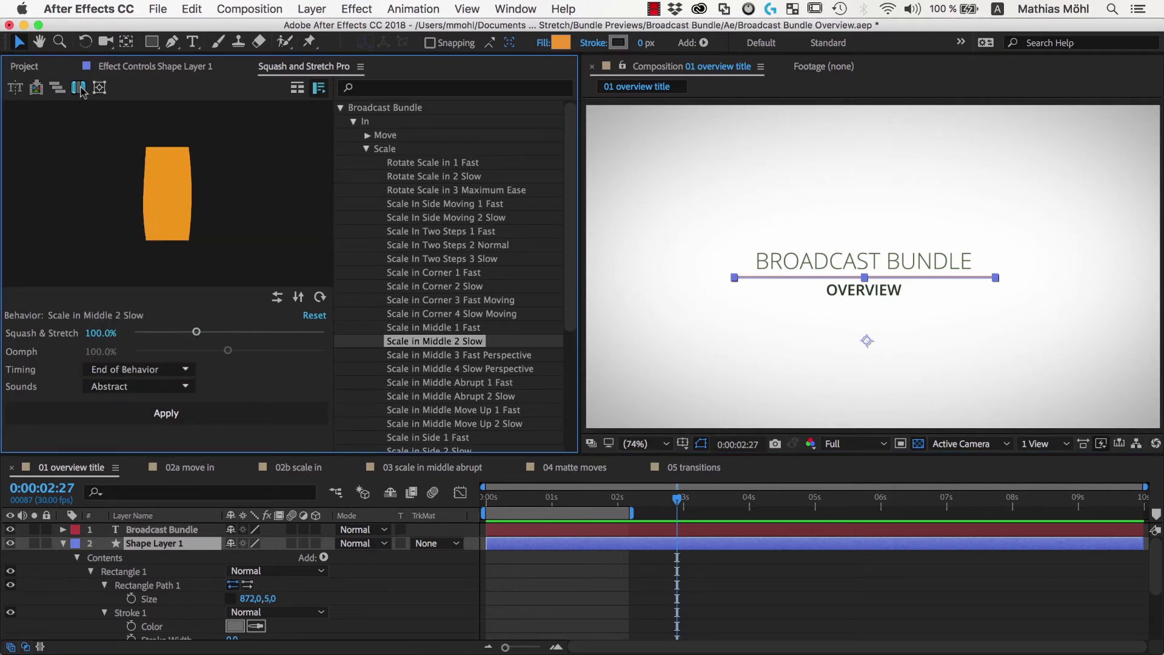
{"action": "mouse_move", "coordinate": [528, 512]}
{"action": "left_mouse_down"}
{"action": "mouse_move", "coordinate": [562, 513]}
{"action": "mouse_move", "coordinate": [534, 512]}
{"action": "left_mouse_up"}
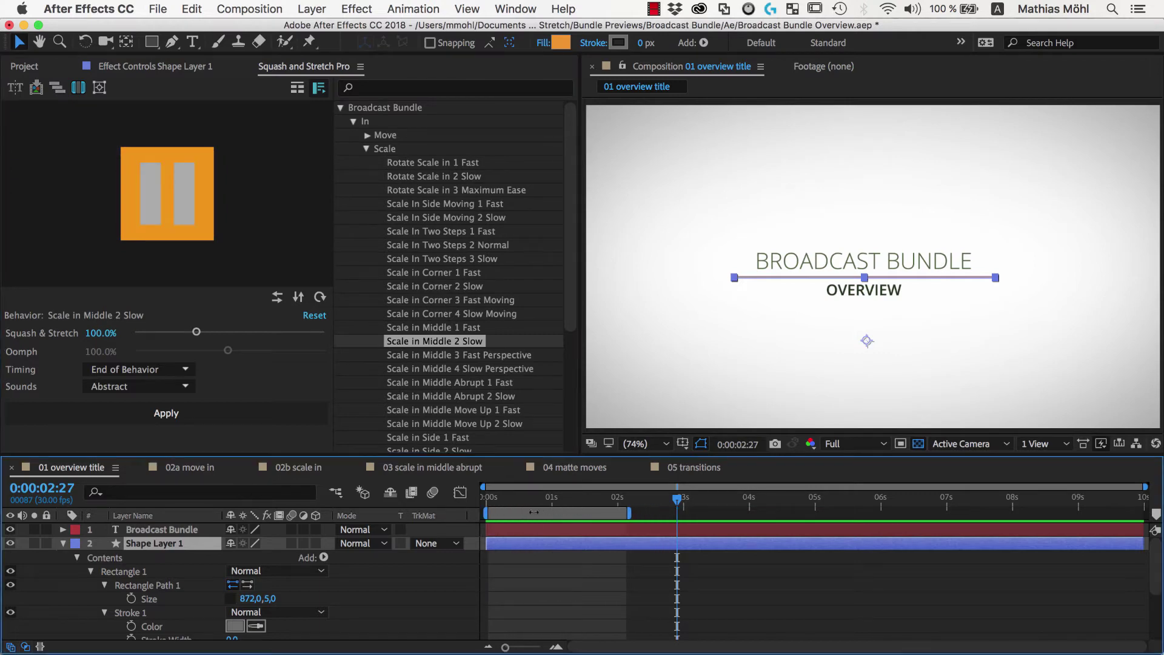
{"action": "left_click", "coordinate": [625, 499]}
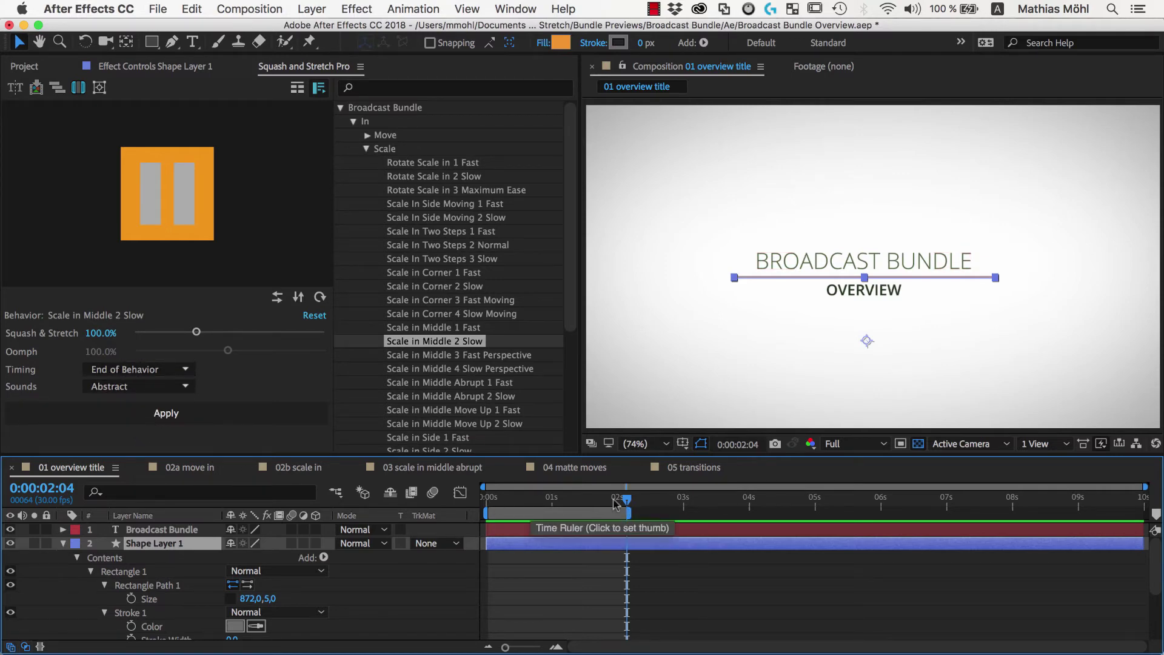
{"action": "left_click", "coordinate": [130, 413]}
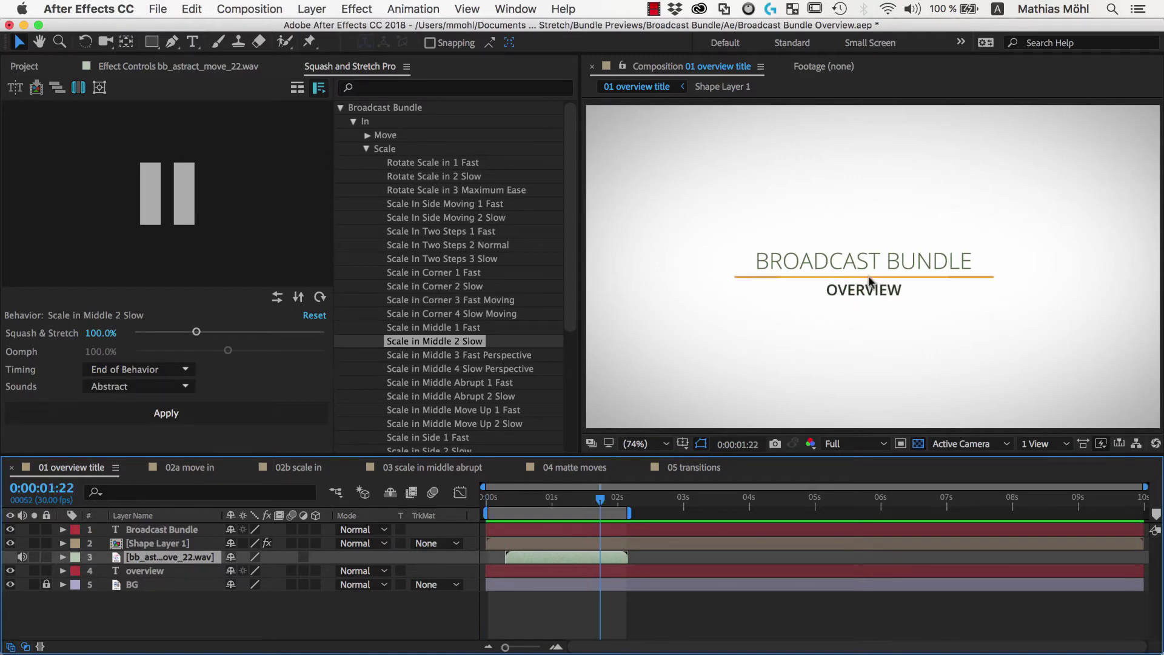
- Scrub back and forth through the line's scale-in animation and examine the orange line's growth up close
{"action": "left_click_drag", "start_coordinate": [515, 505], "coordinate": [582, 508]}
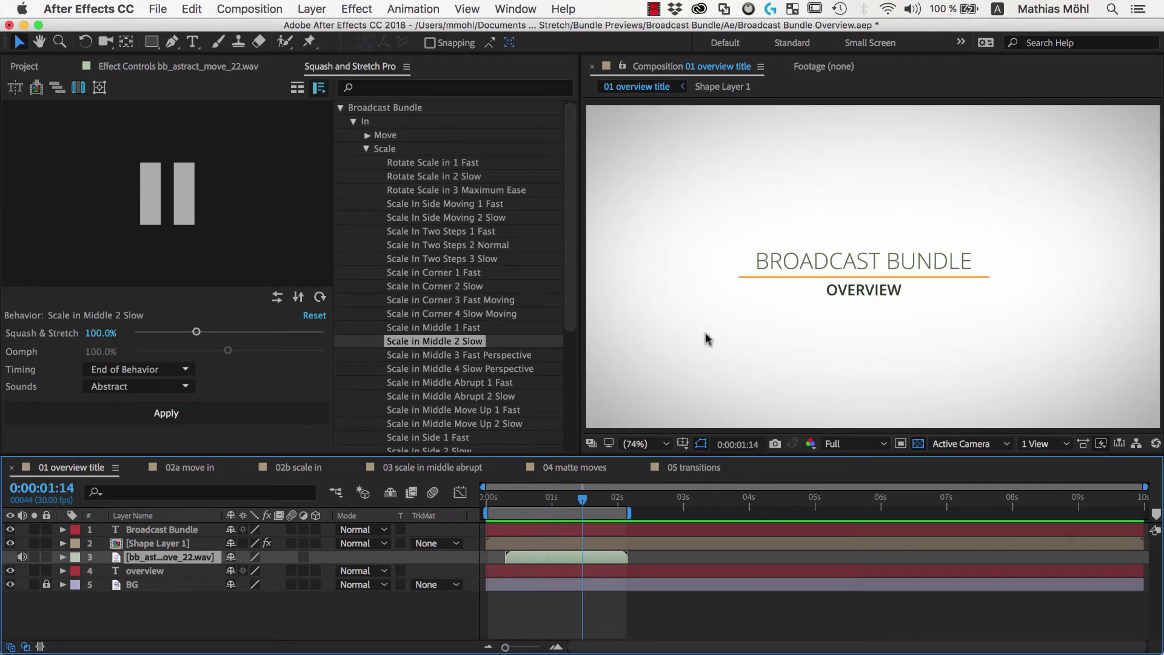
{"action": "scroll", "coordinate": [727, 309], "scroll_direction": "up", "scroll_amount": 3}
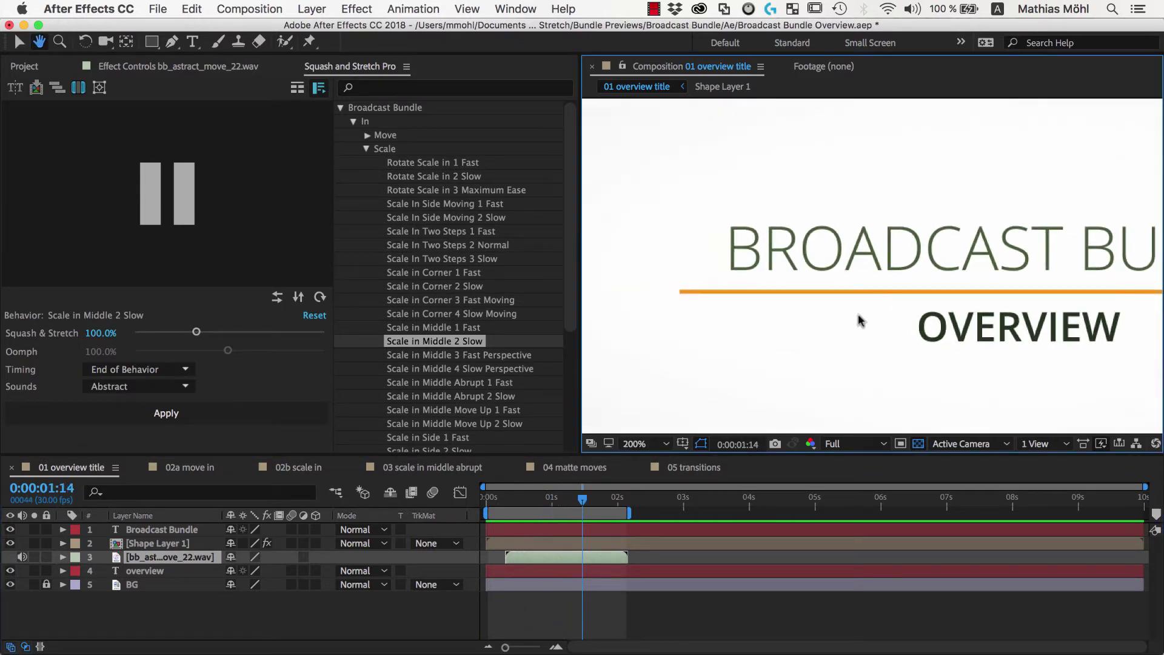
{"action": "left_click_drag", "start_coordinate": [579, 498], "coordinate": [517, 501]}
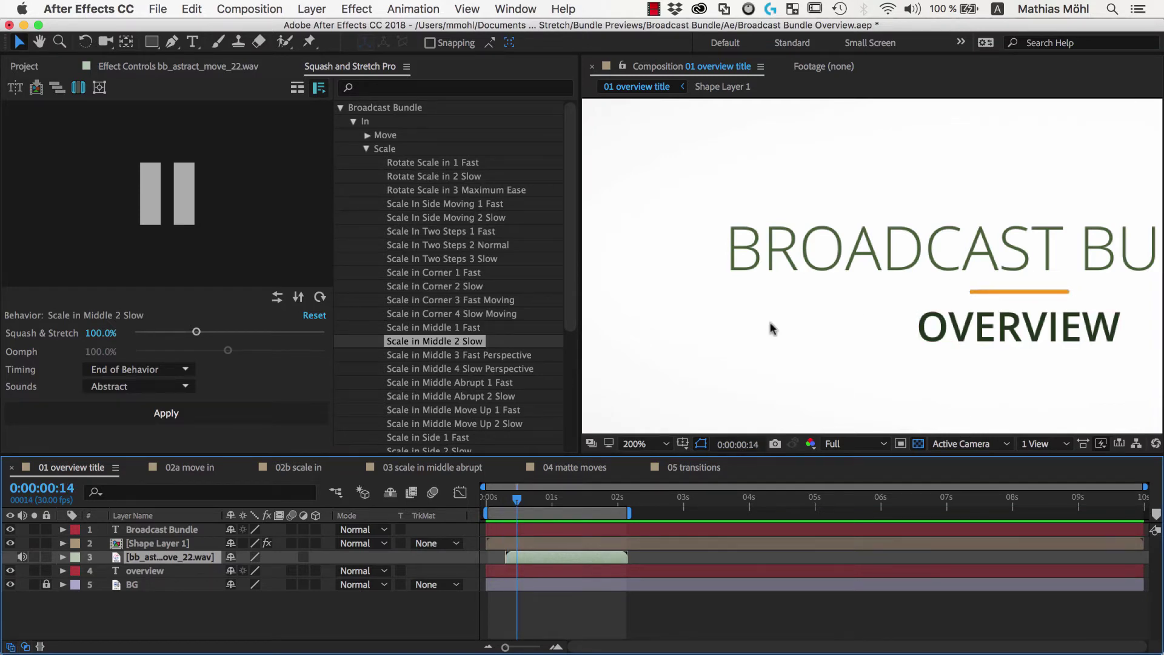
{"action": "key", "text": "comma"}
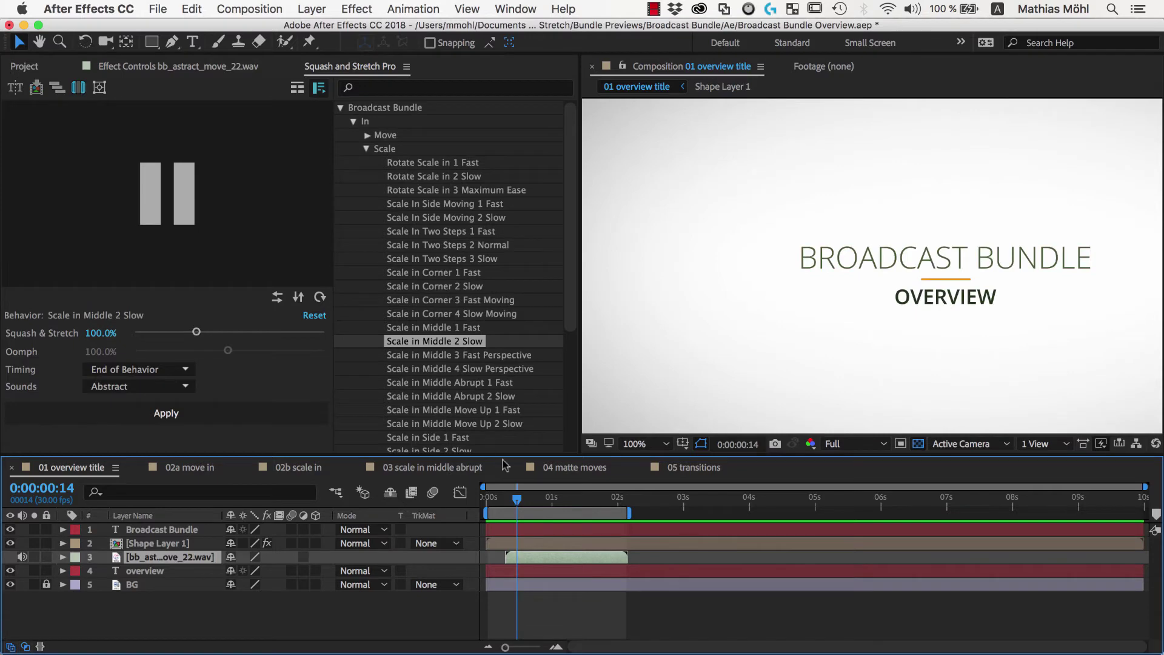
{"action": "left_click_drag", "start_coordinate": [516, 496], "coordinate": [612, 506]}
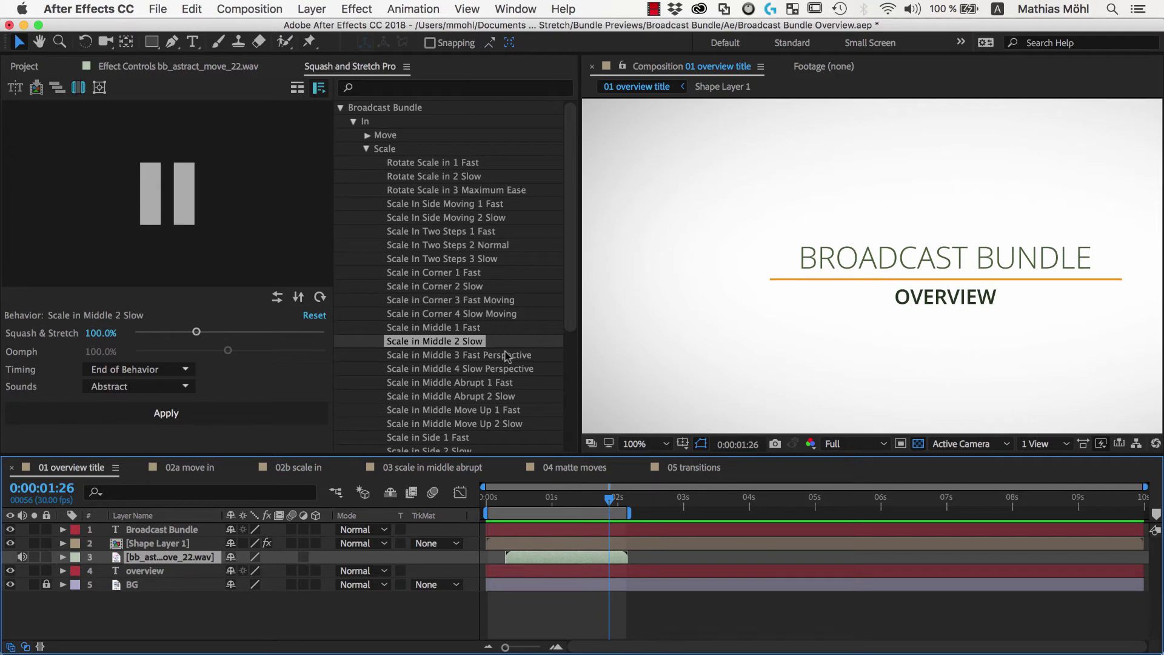
- Preview Scale in Middle 3 Fast Perspective, compare it with Middle 1 Fast, and preview Middle 4 Slow Perspective and Middle Abrupt 1 Fast
{"action": "left_click", "coordinate": [483, 356]}
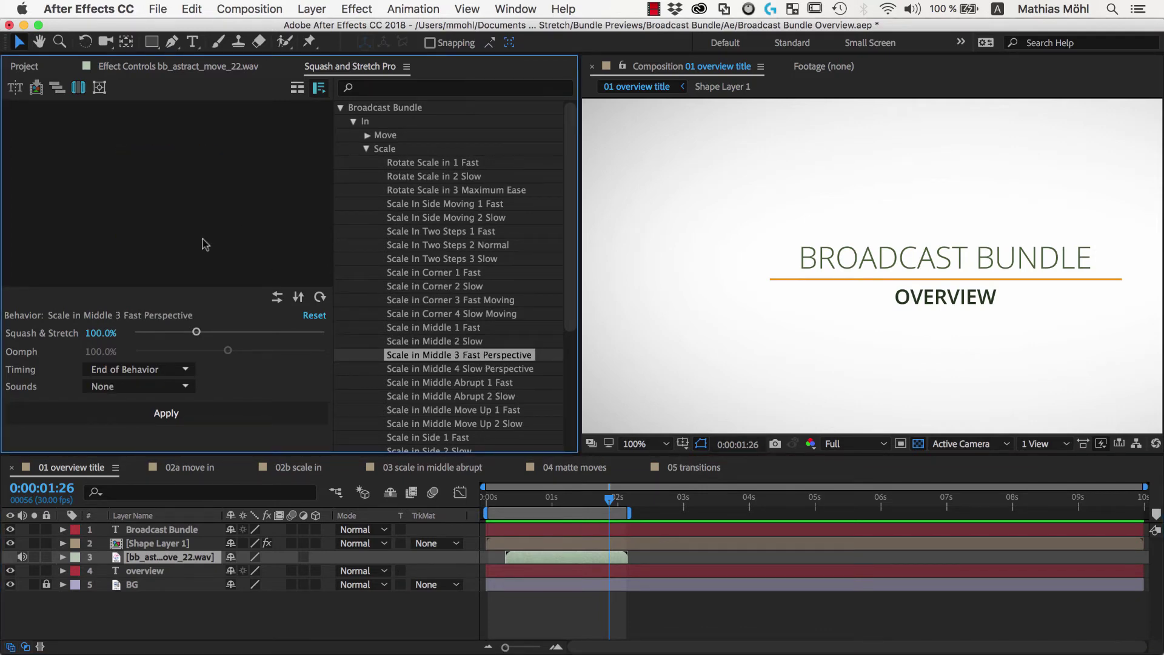
{"action": "left_click", "coordinate": [451, 328]}
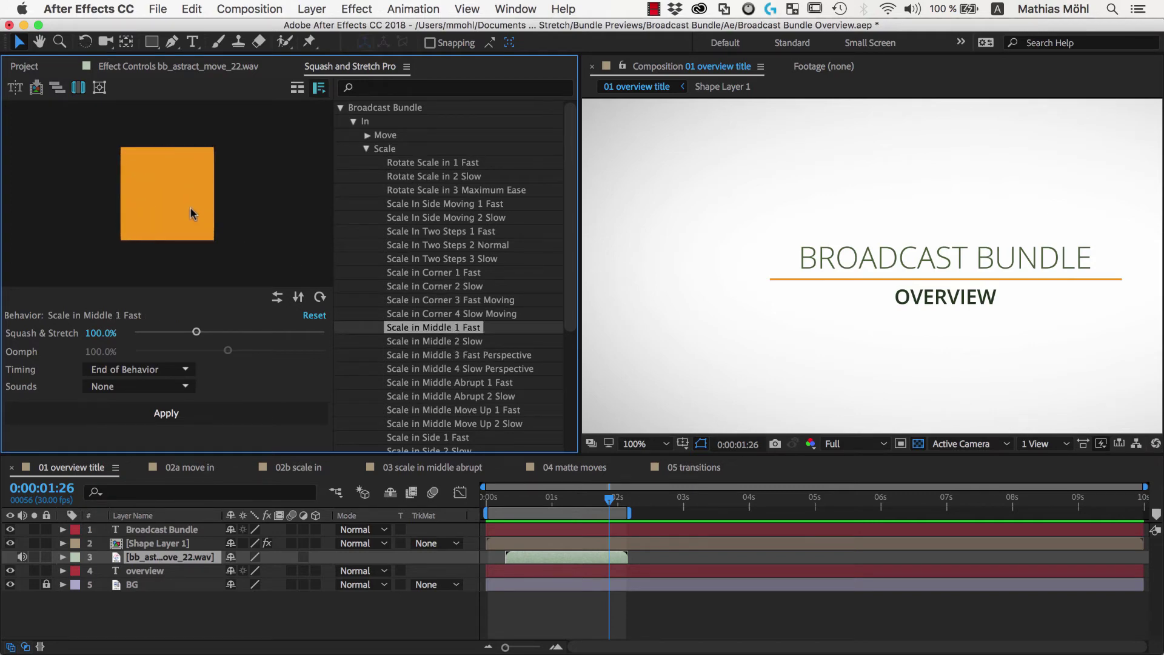
{"action": "left_click", "coordinate": [438, 356]}
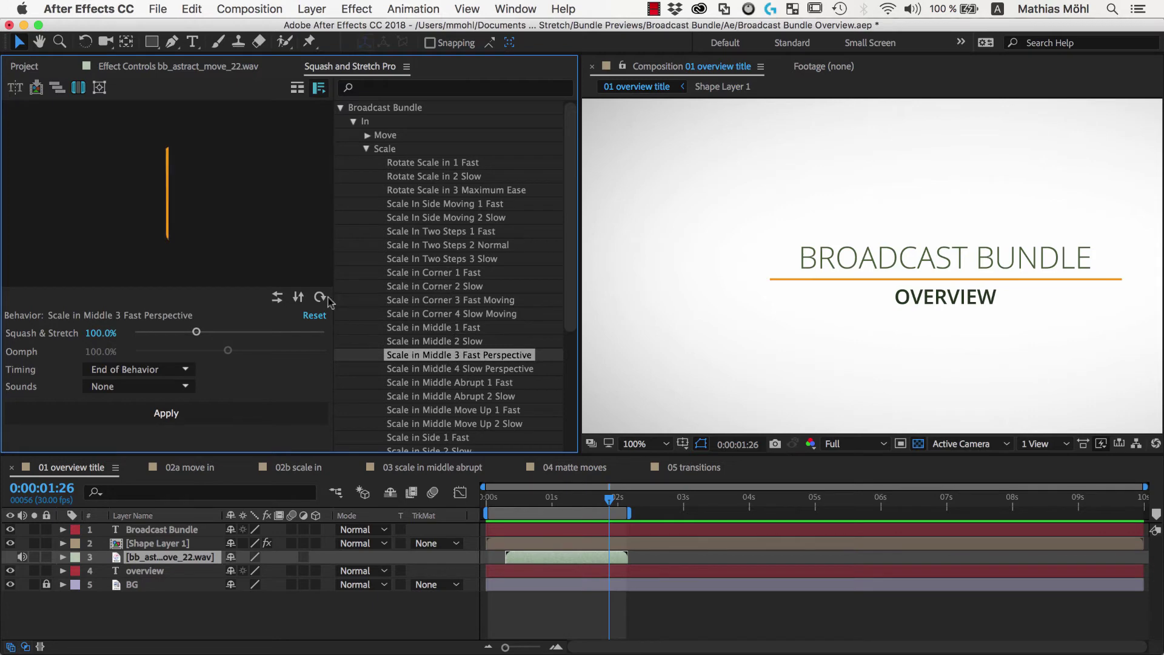
{"action": "left_click", "coordinate": [440, 370]}
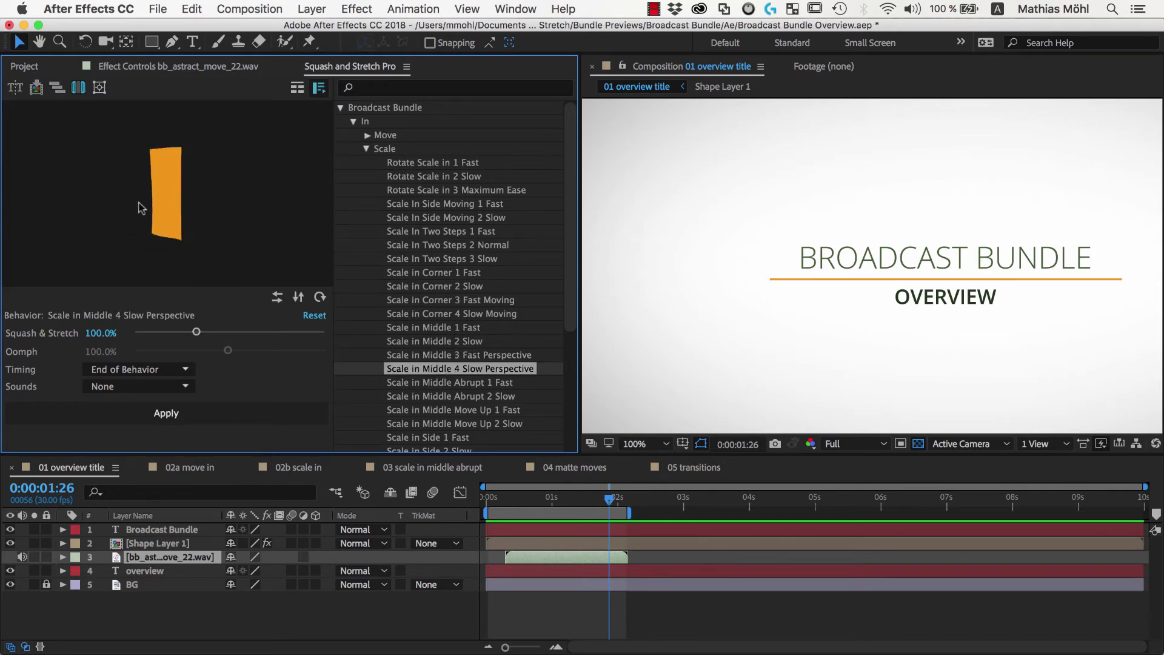
{"action": "left_click", "coordinate": [454, 383]}
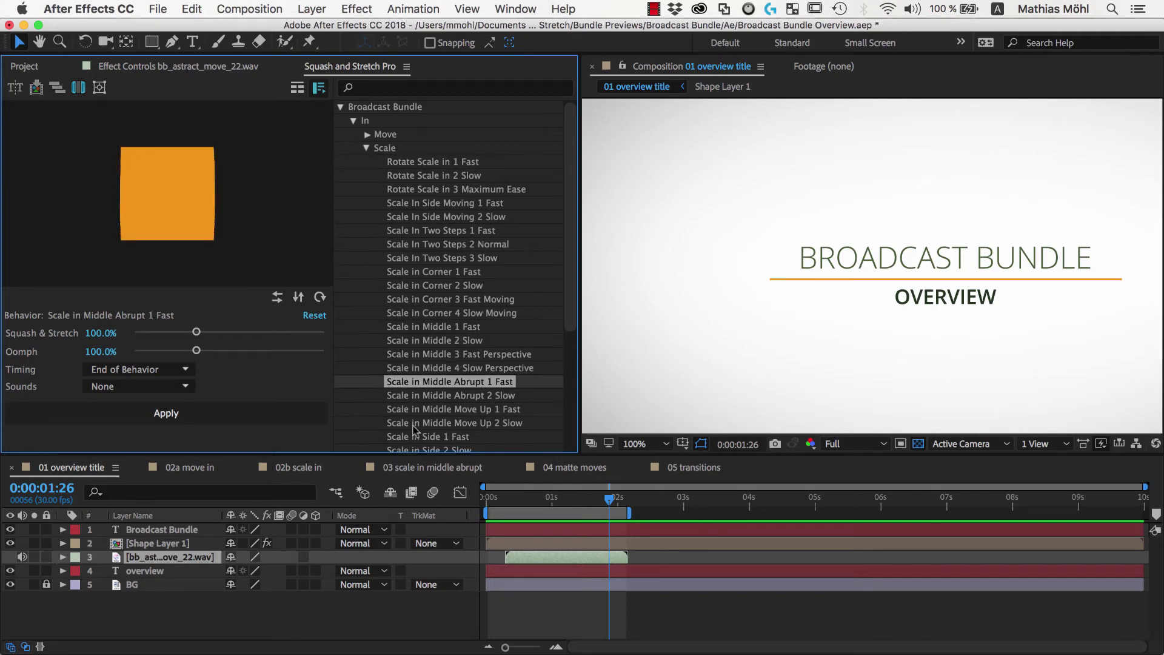
- Open the 03 scale in middle abrupt composition and play its title animation from 0:02:27:38
{"action": "left_click", "coordinate": [438, 472]}
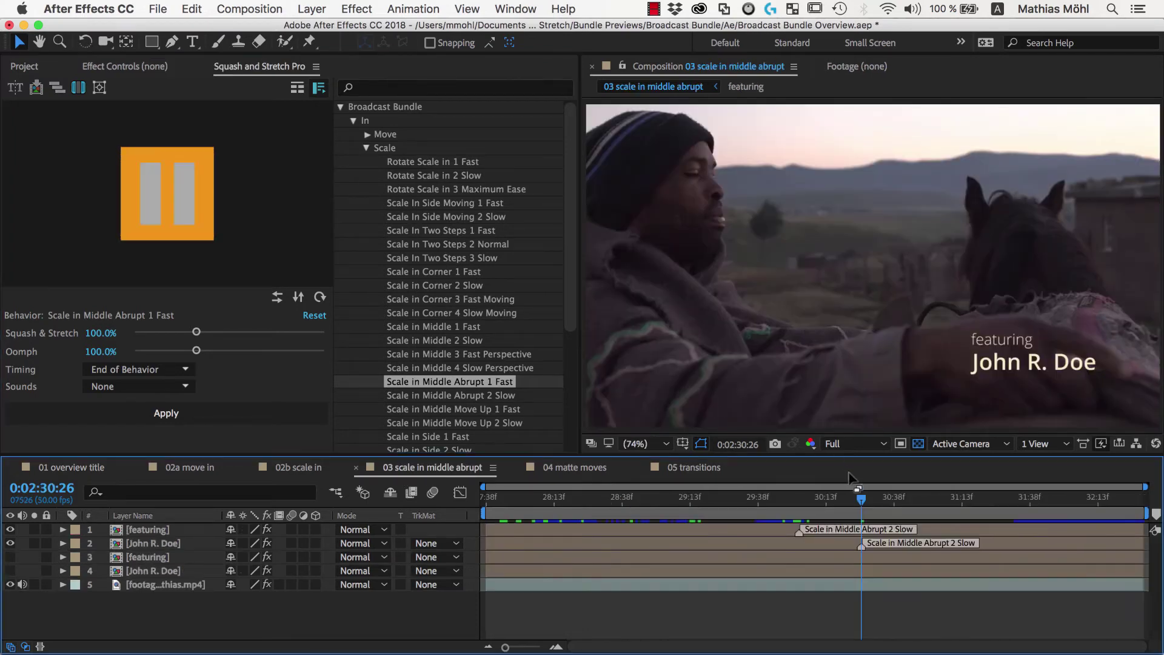
{"action": "left_click_drag", "start_coordinate": [862, 501], "coordinate": [502, 531]}
{"action": "key", "text": "space"}
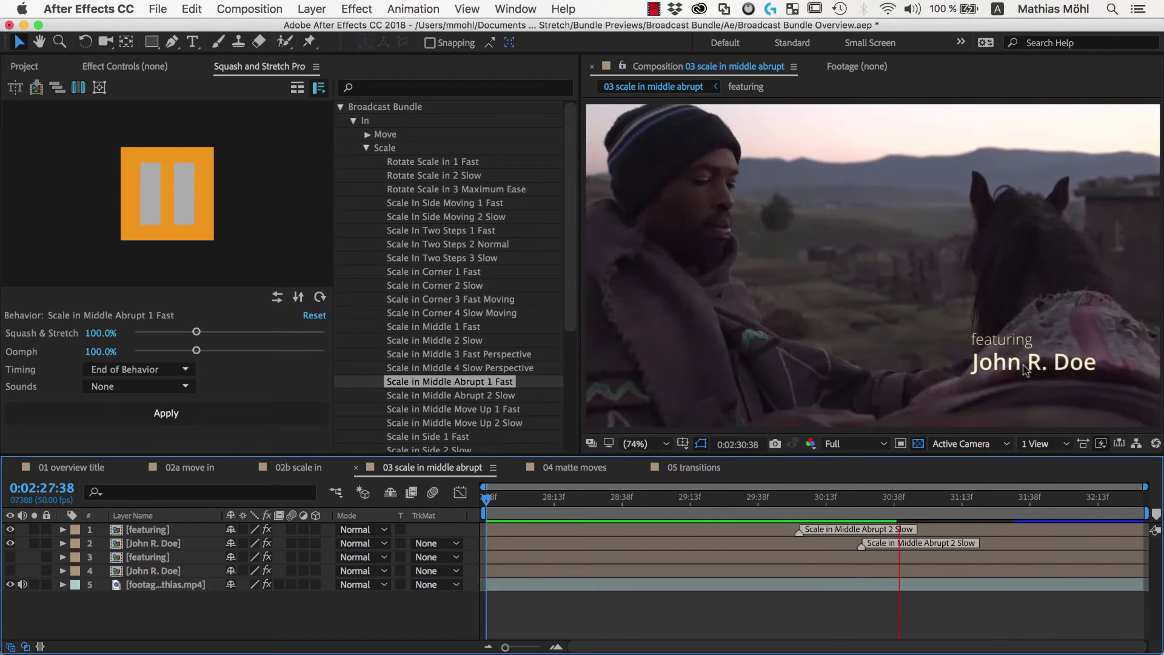
{"action": "key", "text": "space"}
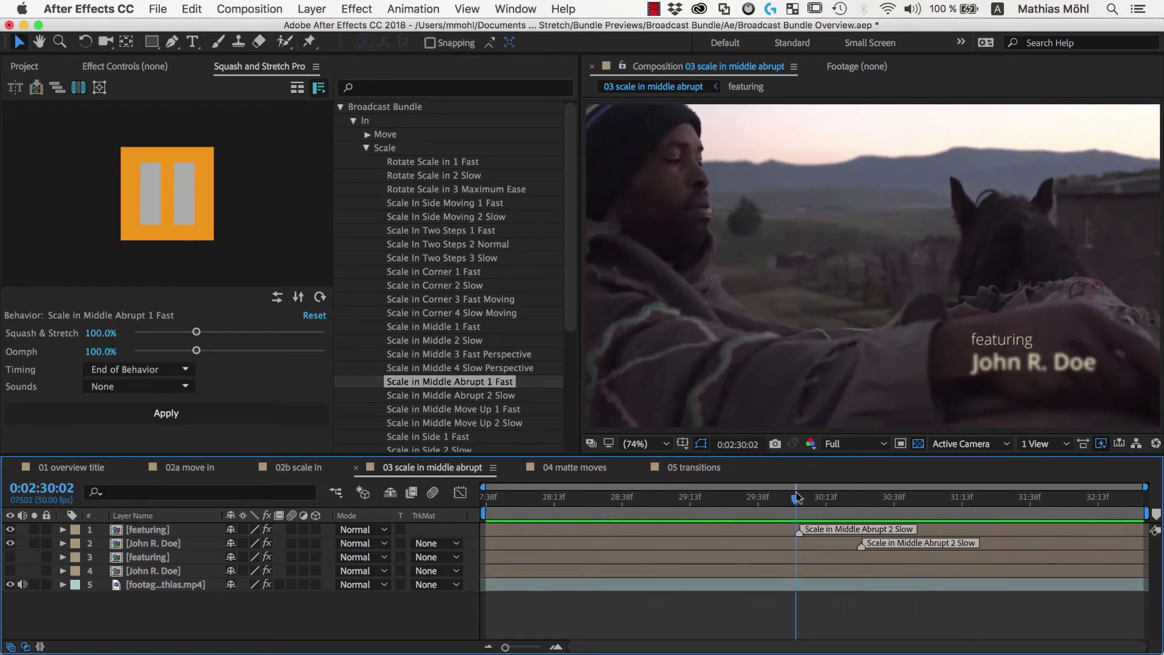
- Apply Scale in Middle Abrupt 2 Slow to the top featuring layer, ending at 0:02:30:03
{"action": "left_click_drag", "start_coordinate": [805, 498], "coordinate": [801, 497]}
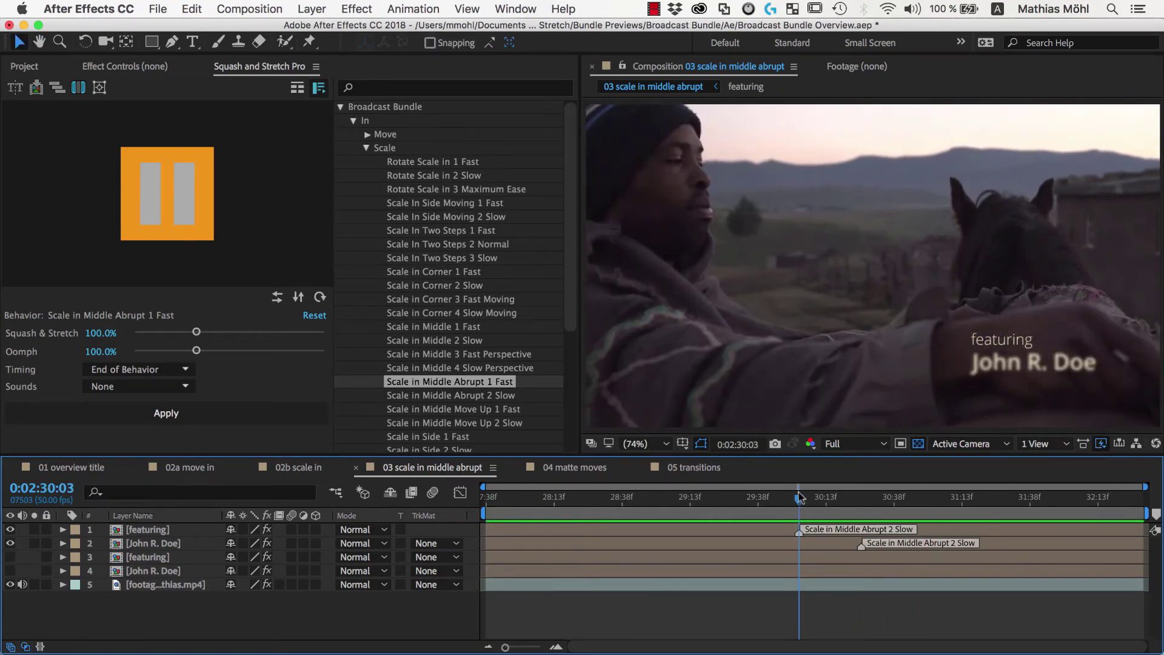
{"action": "left_click", "coordinate": [137, 530]}
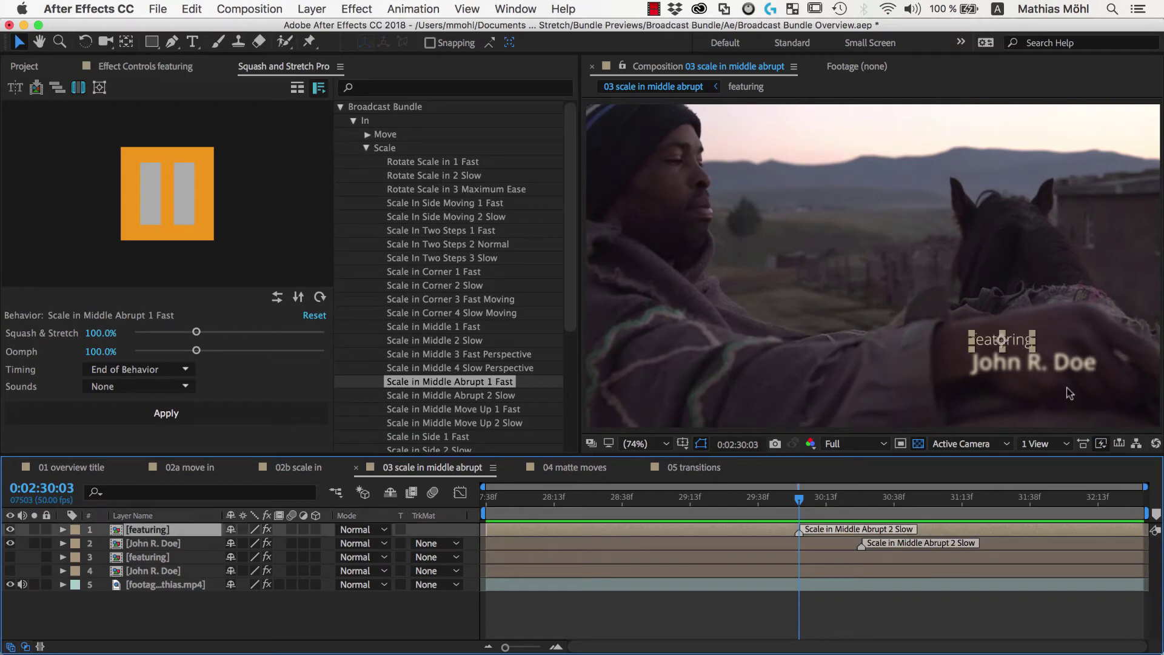
{"action": "left_click", "coordinate": [465, 396]}
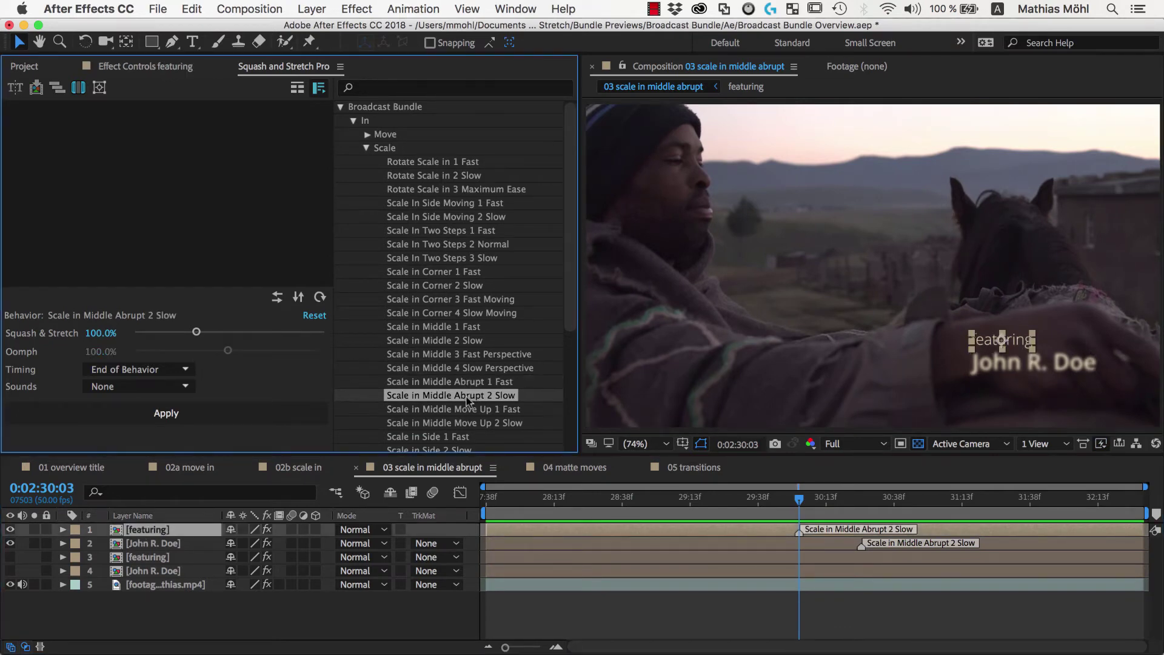
{"action": "left_click", "coordinate": [152, 533]}
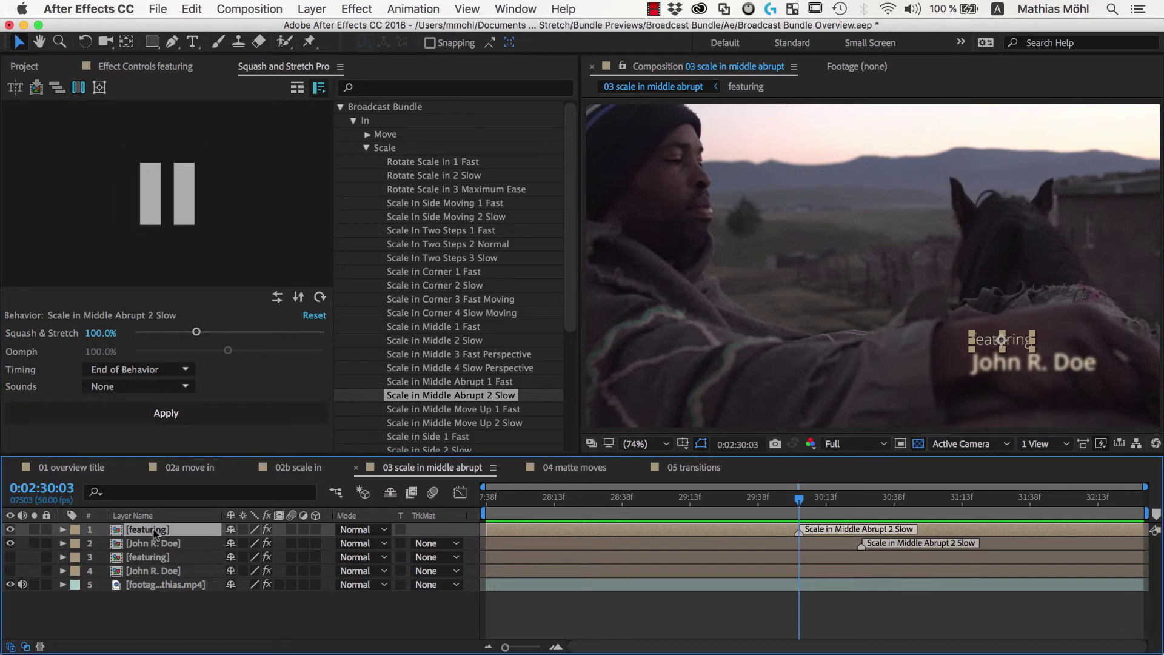
{"action": "left_click", "coordinate": [177, 419]}
- Apply Scale in Middle Abrupt 2 Slow to the name layer below the featuring text, ending at 0:02:30:26
{"action": "left_click", "coordinate": [1031, 363]}
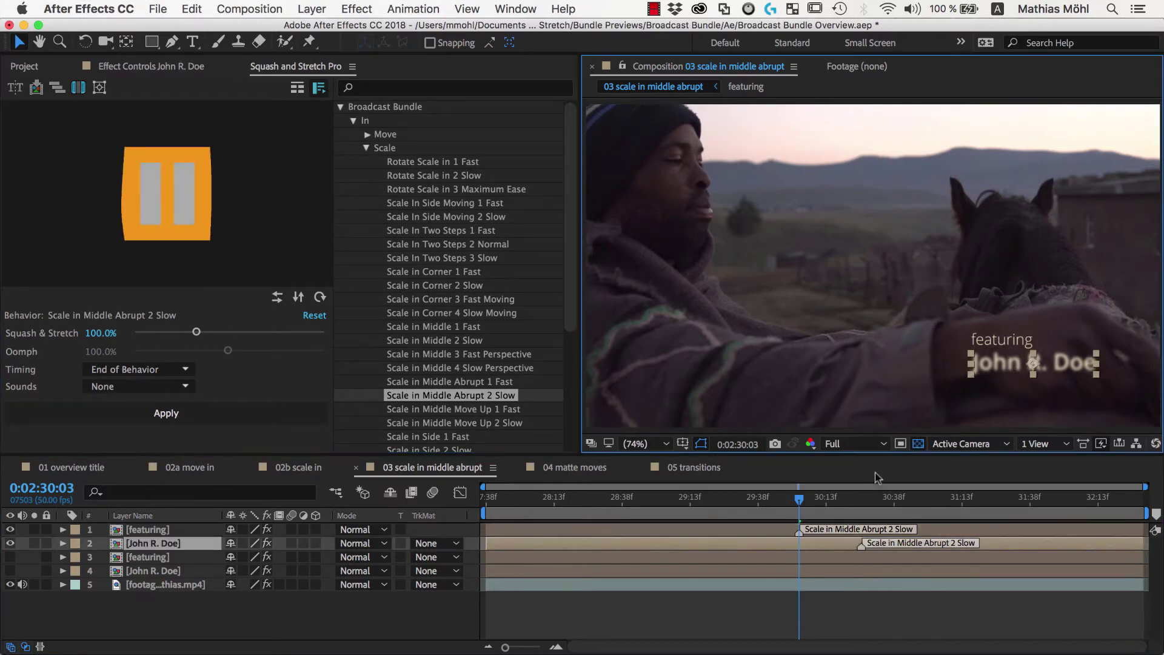
{"action": "left_click", "coordinate": [862, 498]}
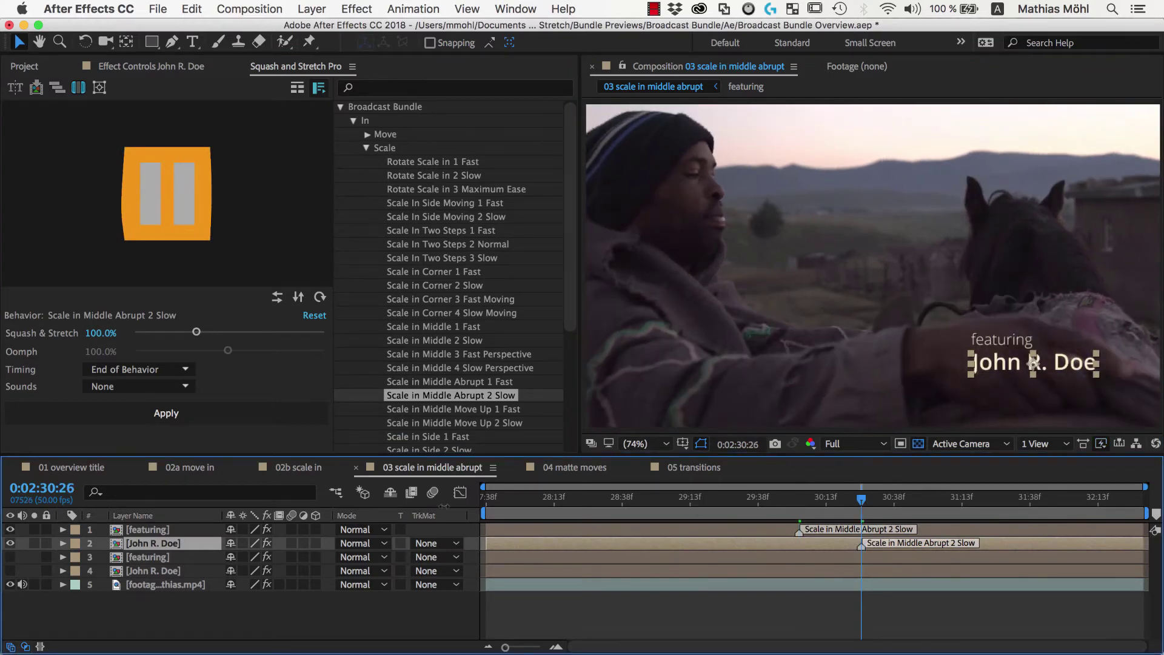
{"action": "left_click", "coordinate": [163, 414]}
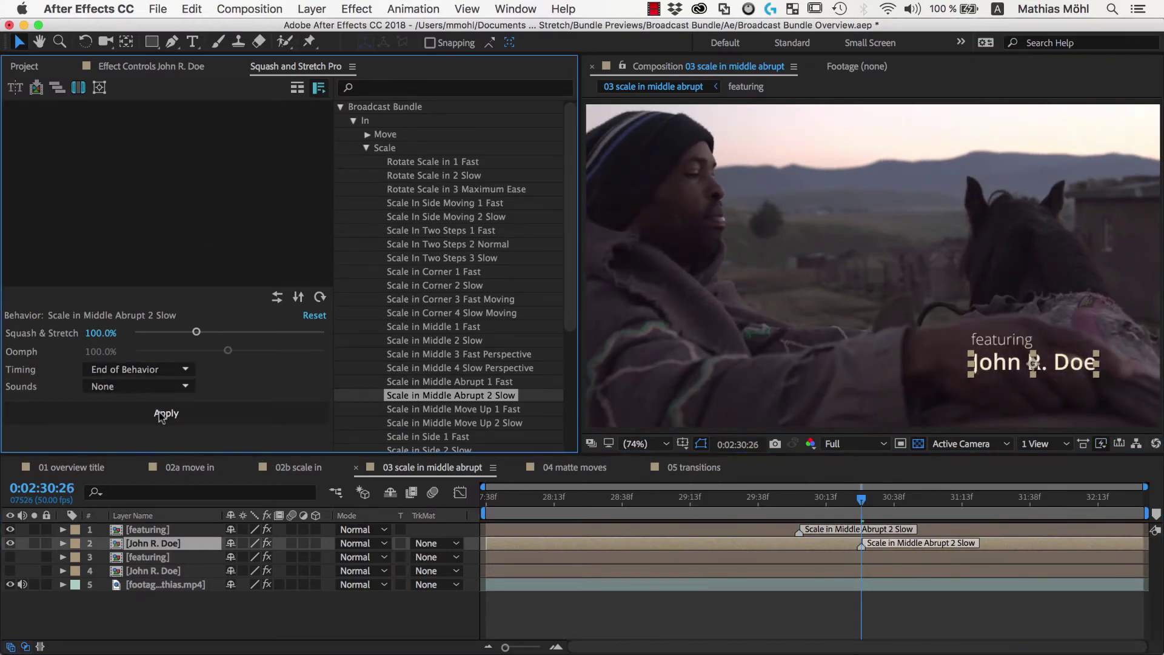
- Show the hidden featuring and name copies, layers 3 and 4, and play both title versions side by side
{"action": "left_click", "coordinate": [11, 558]}
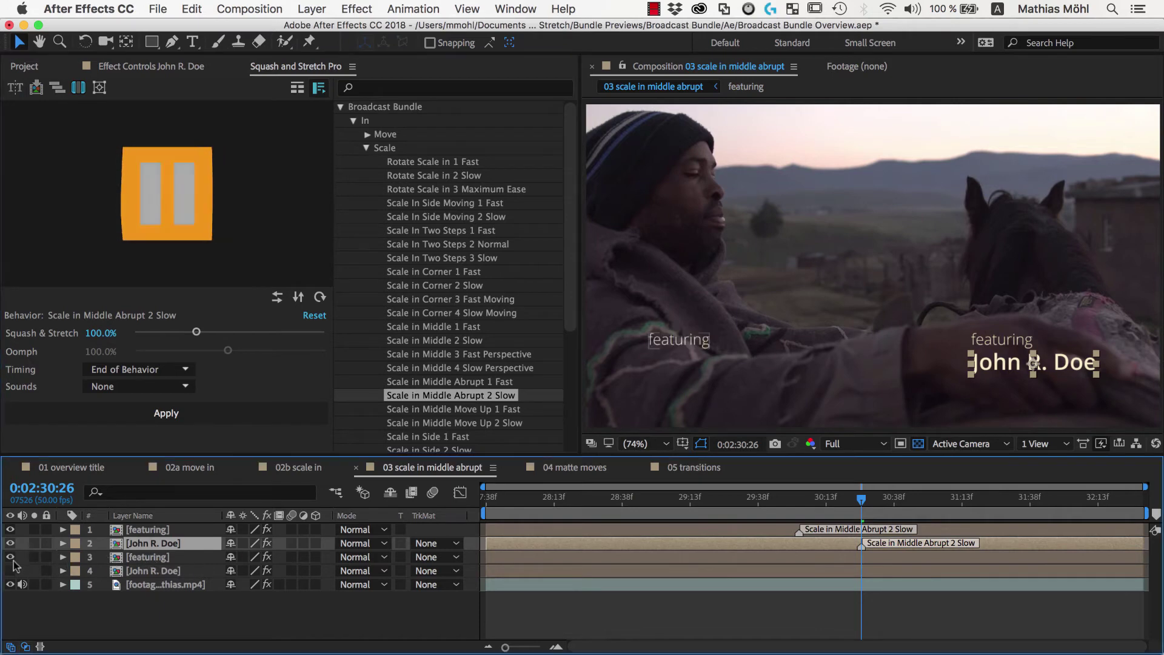
{"action": "left_click", "coordinate": [10, 570]}
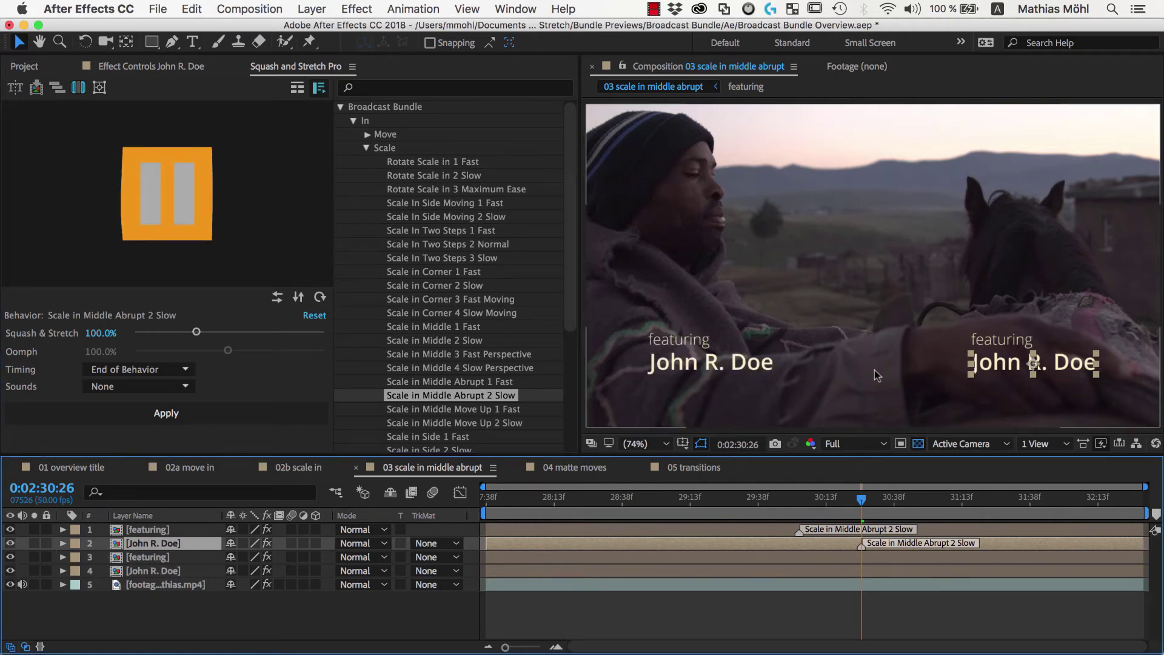
{"action": "key", "text": "space"}
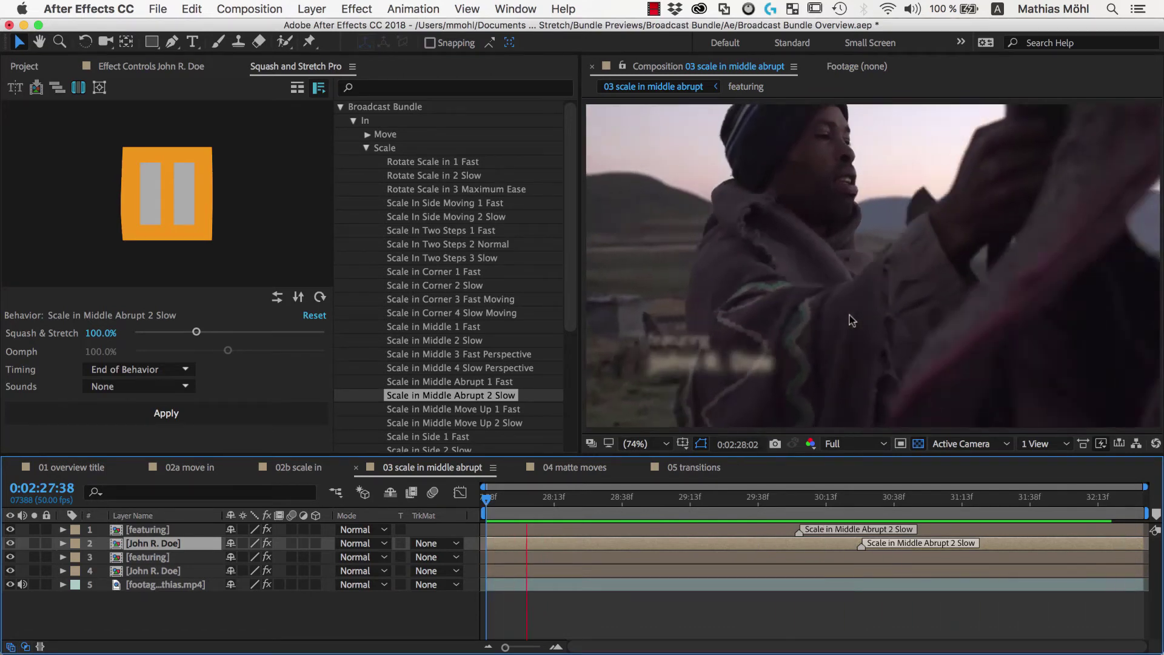
- Preview Scale in Middle Move Up 1 Fast, Scale in Middle Move Up 2 Slow and Scale in Side 1 Fast
{"action": "scroll", "coordinate": [482, 382], "scroll_direction": "down", "scroll_amount": 2}
{"action": "left_click", "coordinate": [482, 379]}
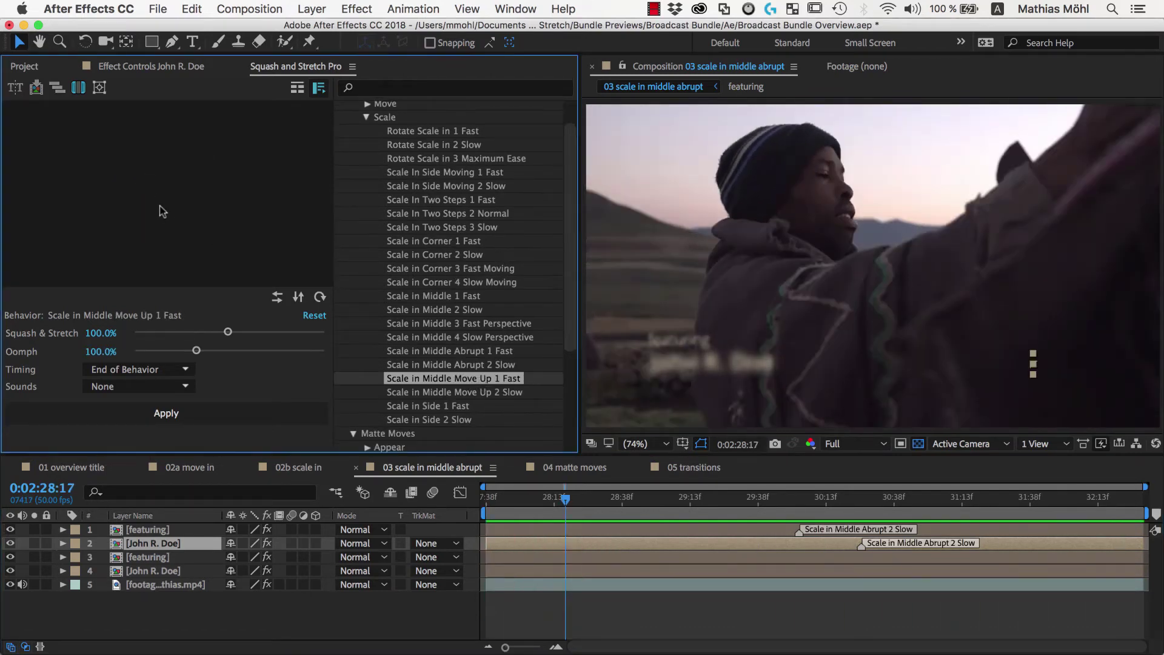
{"action": "left_click", "coordinate": [435, 393]}
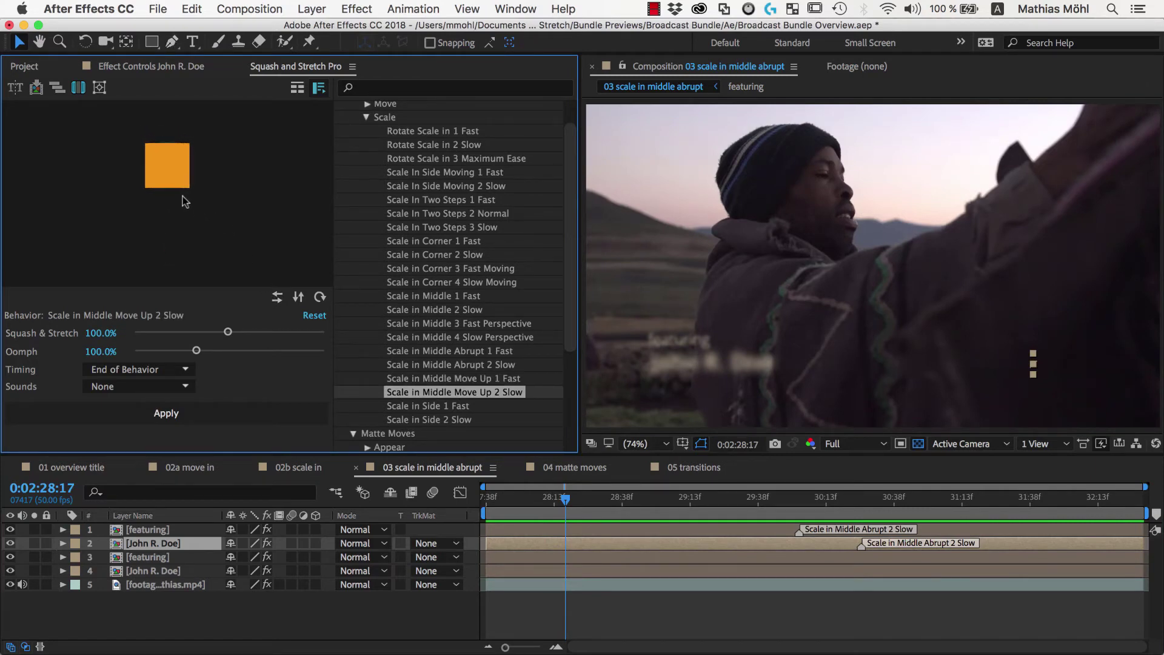
{"action": "left_click", "coordinate": [422, 404]}
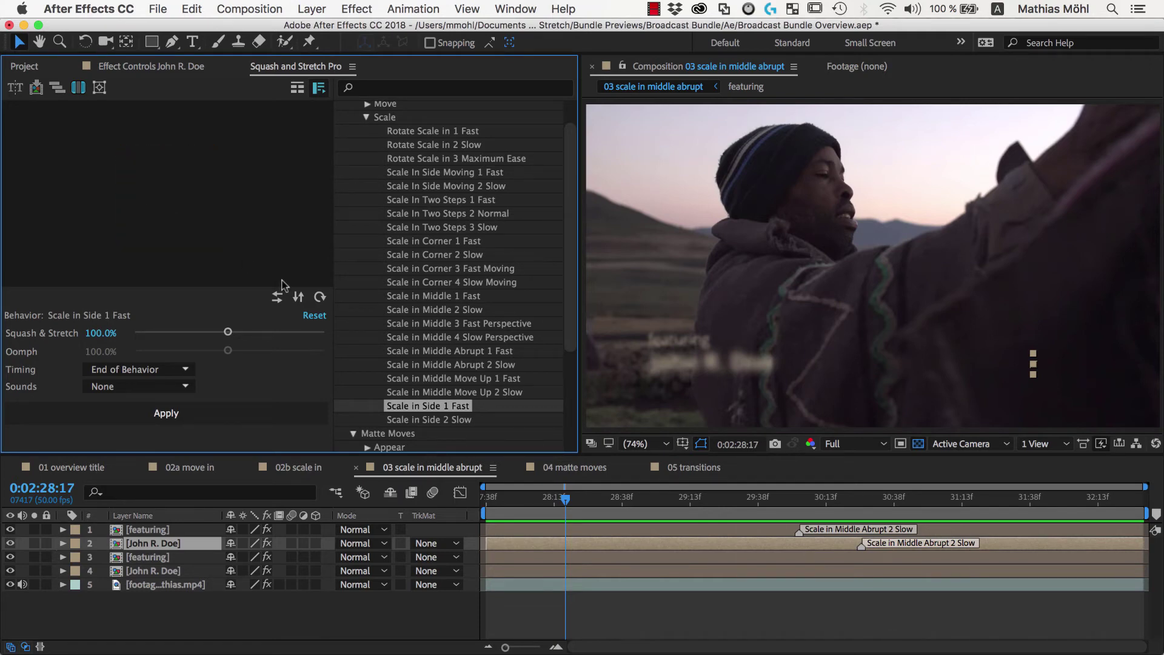
- Preview the Matte Moves behaviors Appear Basic 1 Very Fast, 2 Fast, 3 Normal and 4 Slow
{"action": "scroll", "coordinate": [404, 338], "scroll_direction": "down", "scroll_amount": 3}
{"action": "scroll", "coordinate": [404, 339], "scroll_direction": "down", "scroll_amount": 2}
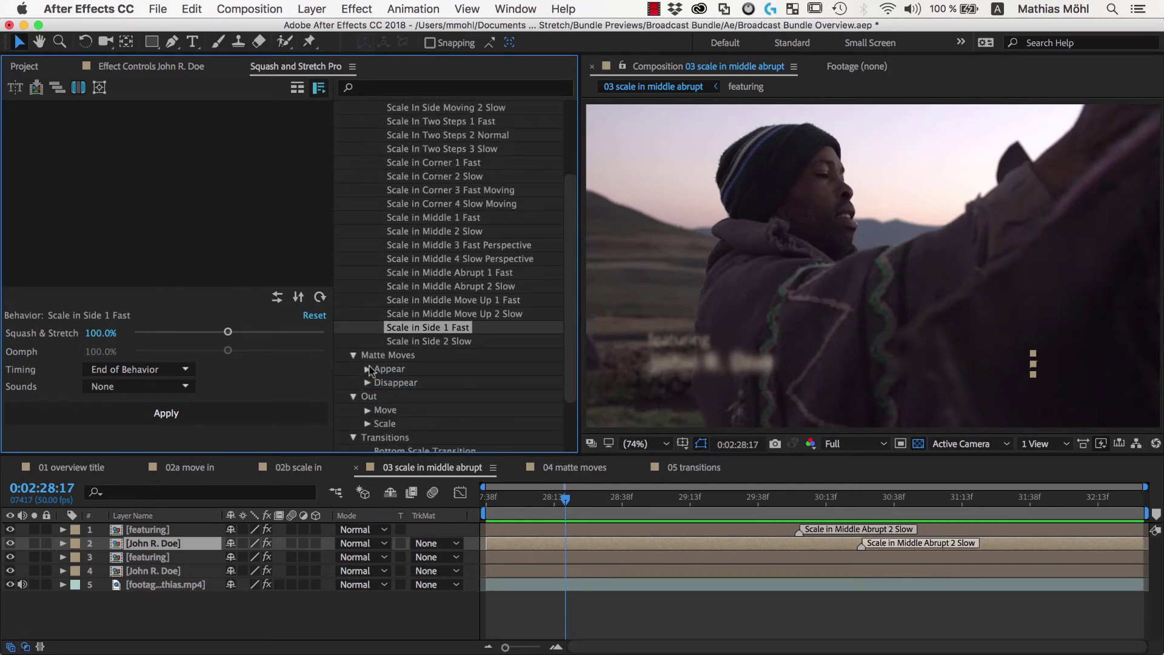
{"action": "left_click", "coordinate": [367, 371]}
{"action": "scroll", "coordinate": [450, 343], "scroll_direction": "down", "scroll_amount": 10}
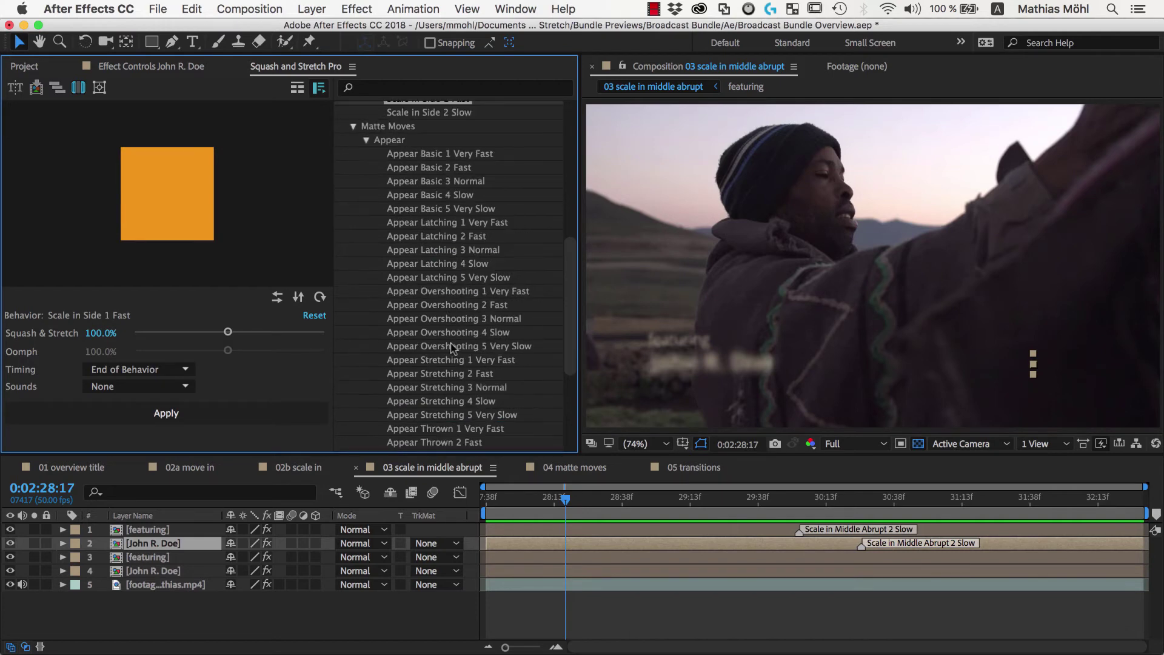
{"action": "left_click", "coordinate": [404, 154]}
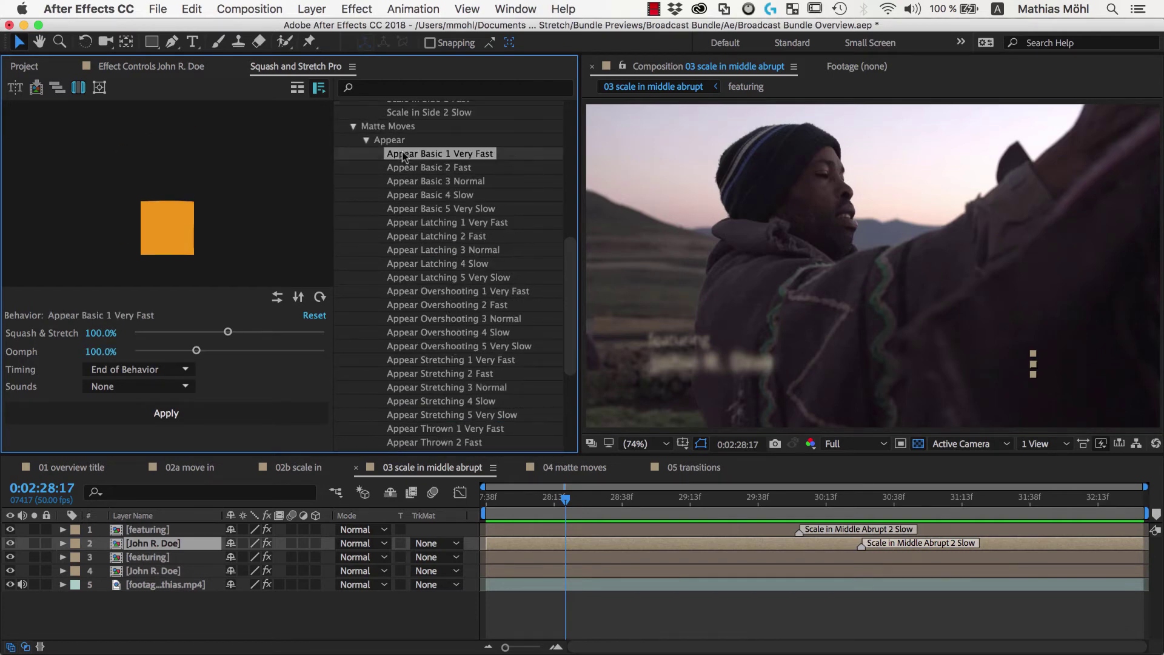
{"action": "left_click", "coordinate": [410, 169]}
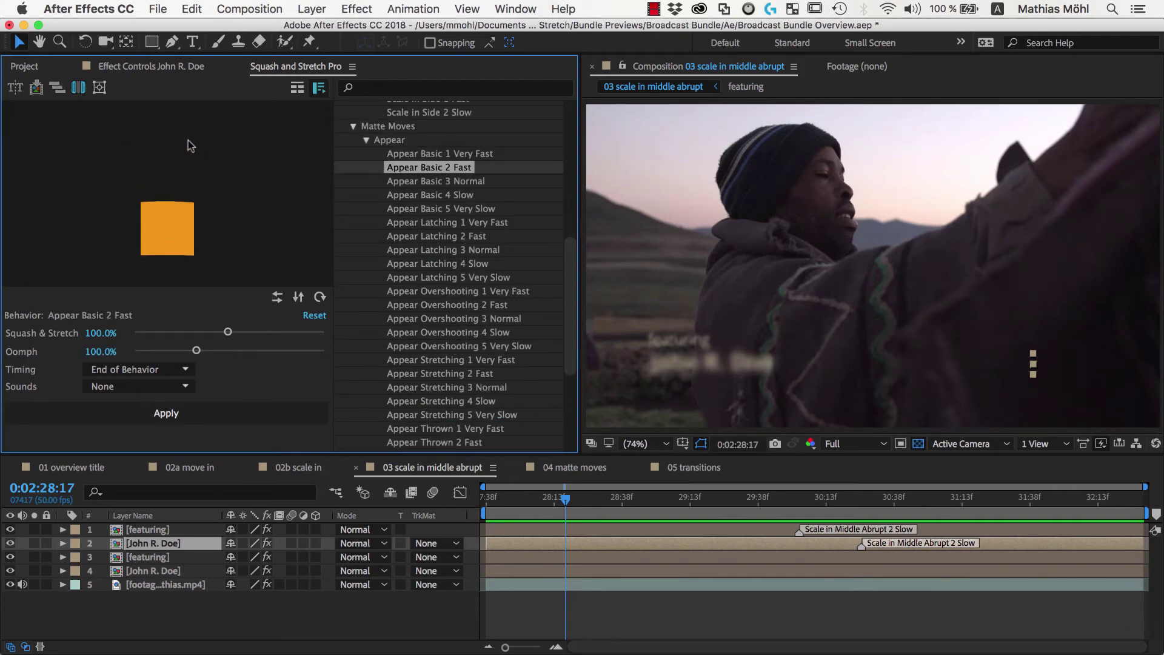
{"action": "left_click", "coordinate": [402, 182]}
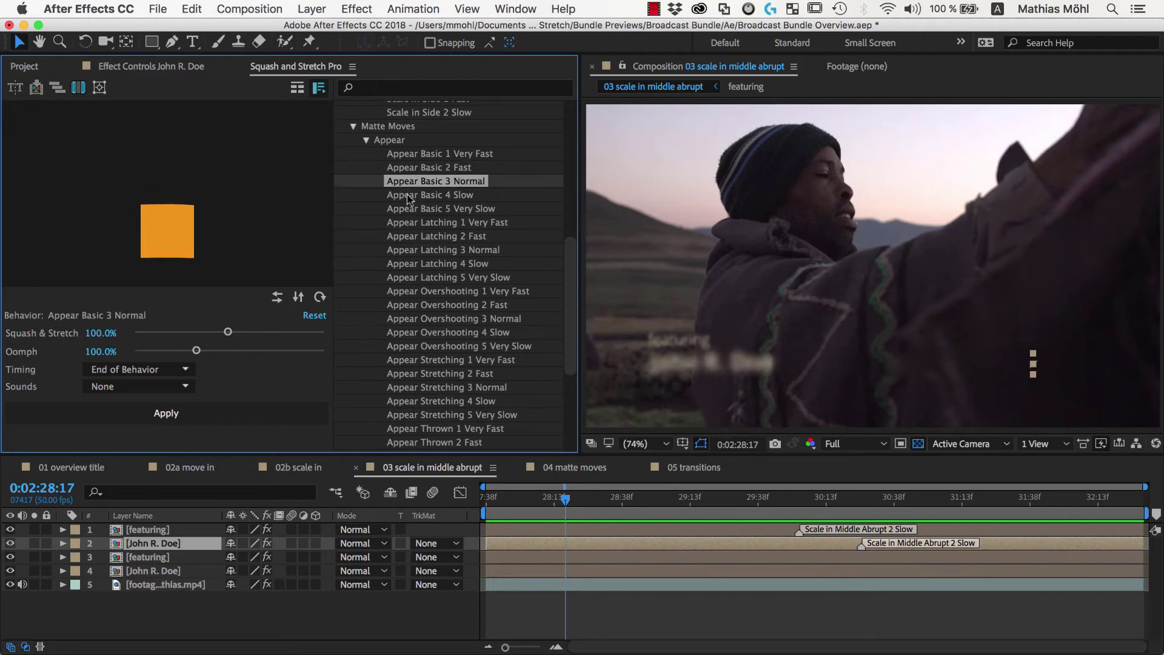
{"action": "left_click", "coordinate": [392, 196]}
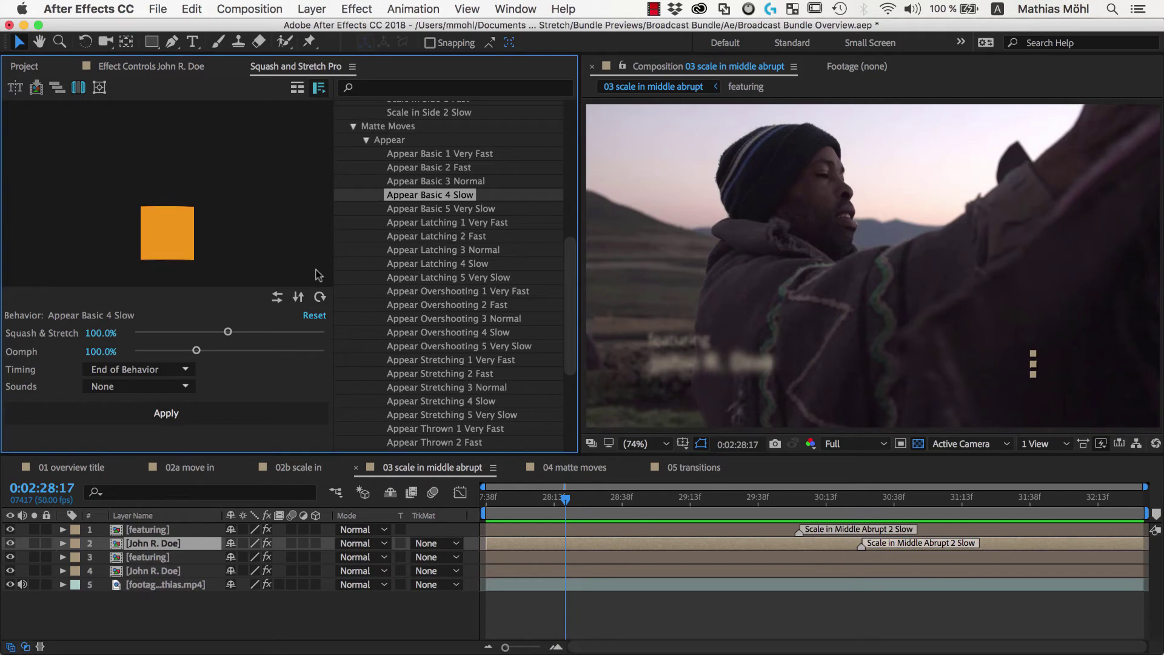
- Open the 04 matte moves composition and examine the APPEAR LATCHING FAST text, its orange bar and the bar's track matte options
{"action": "left_click", "coordinate": [575, 467]}
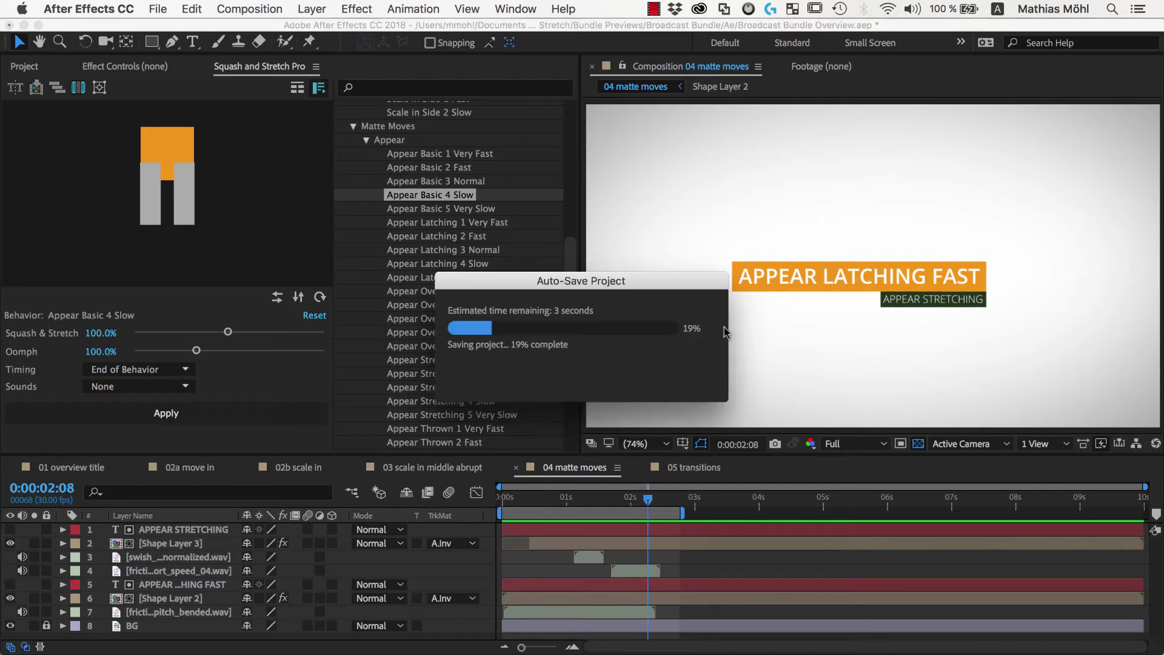
{"action": "left_click", "coordinate": [131, 602]}
{"action": "left_click", "coordinate": [167, 586]}
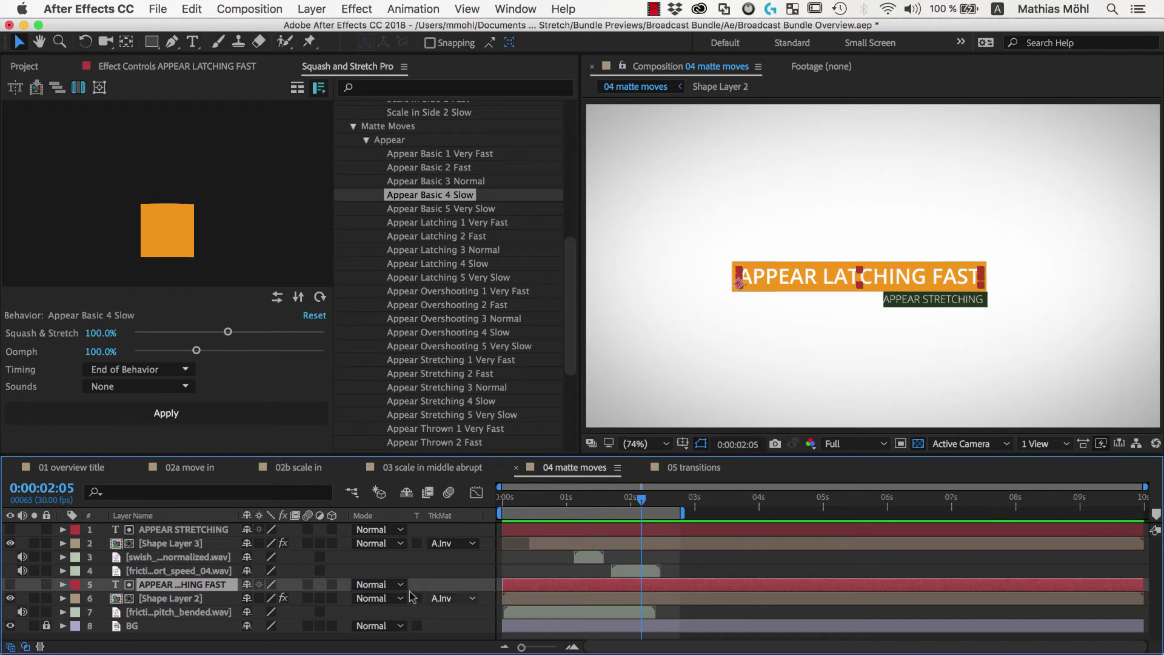
{"action": "left_click", "coordinate": [181, 599]}
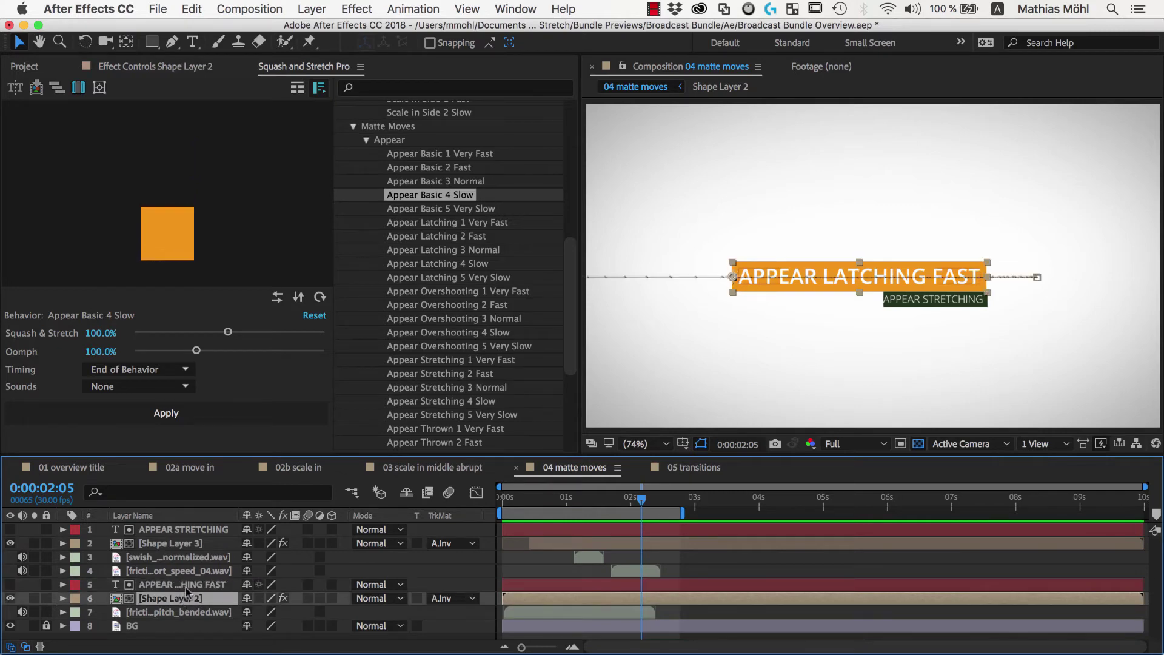
{"action": "left_click", "coordinate": [187, 585]}
{"action": "left_click", "coordinate": [191, 598]}
{"action": "left_click", "coordinate": [185, 584]}
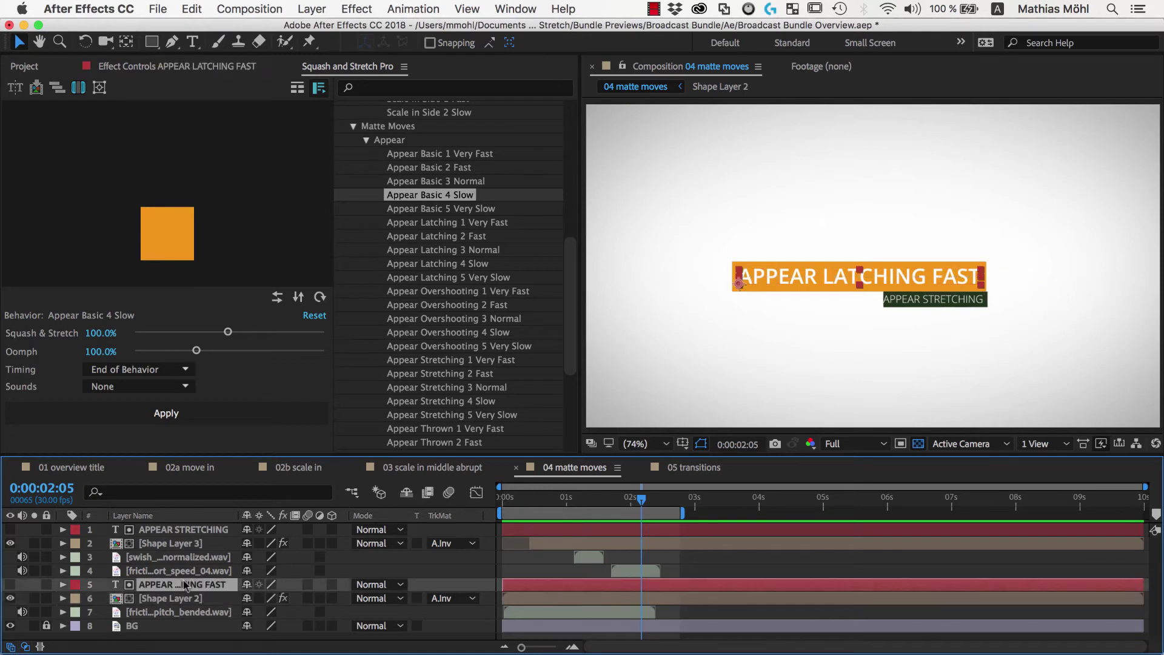
{"action": "left_click", "coordinate": [451, 599]}
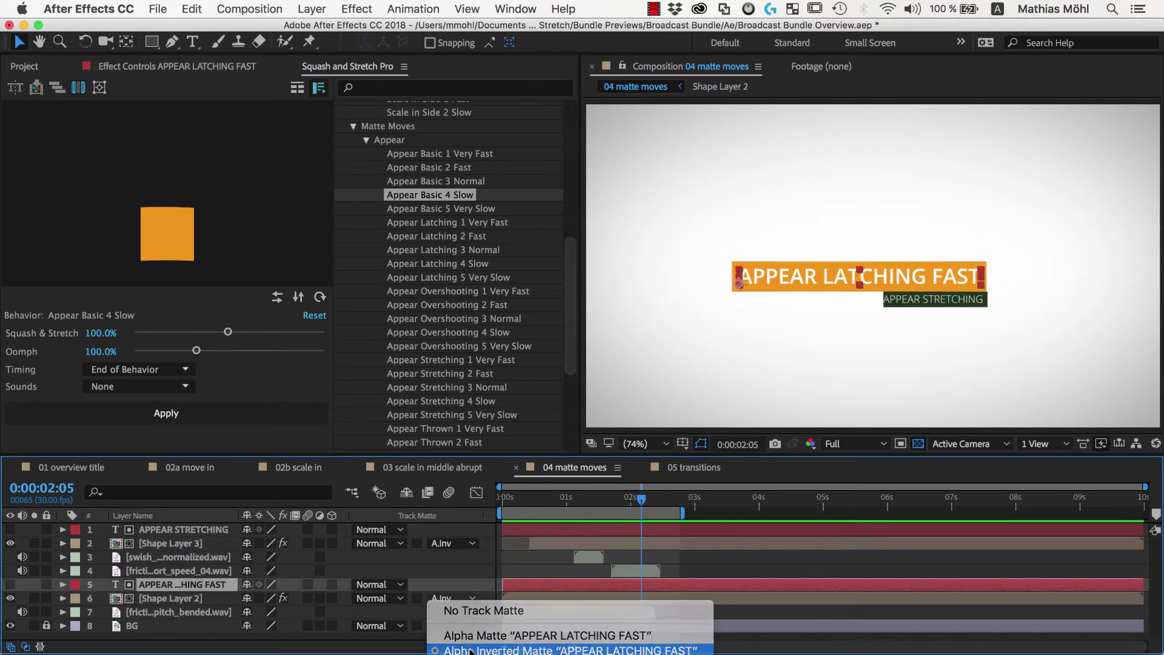
{"action": "left_click", "coordinate": [439, 623]}
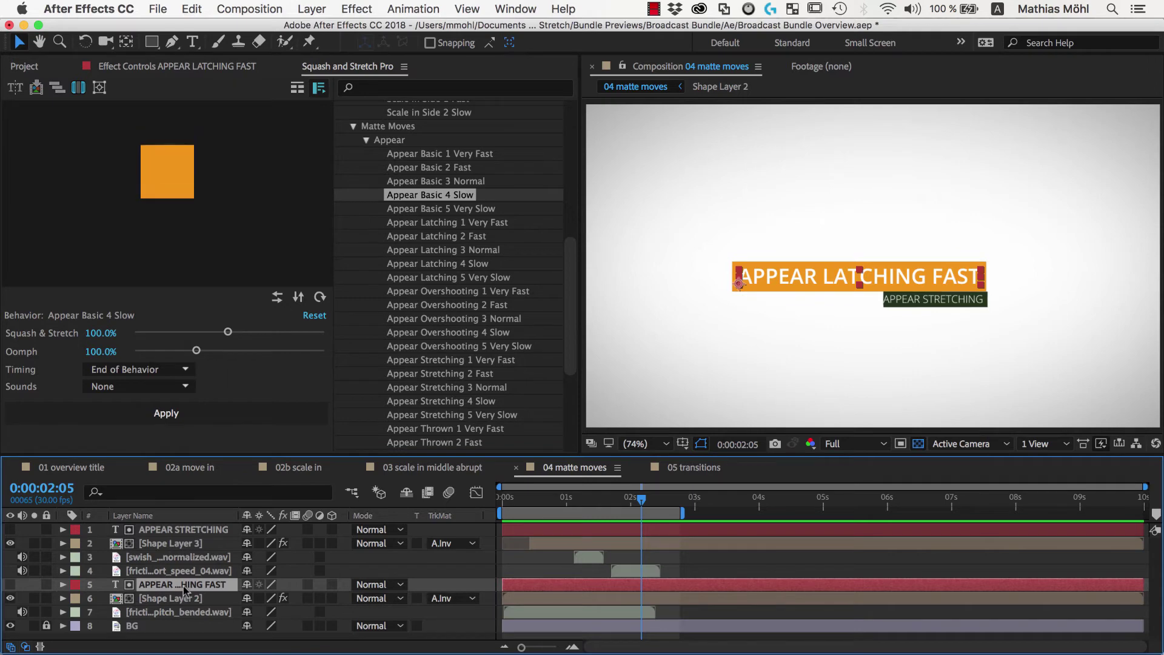
{"action": "left_click", "coordinate": [815, 279]}
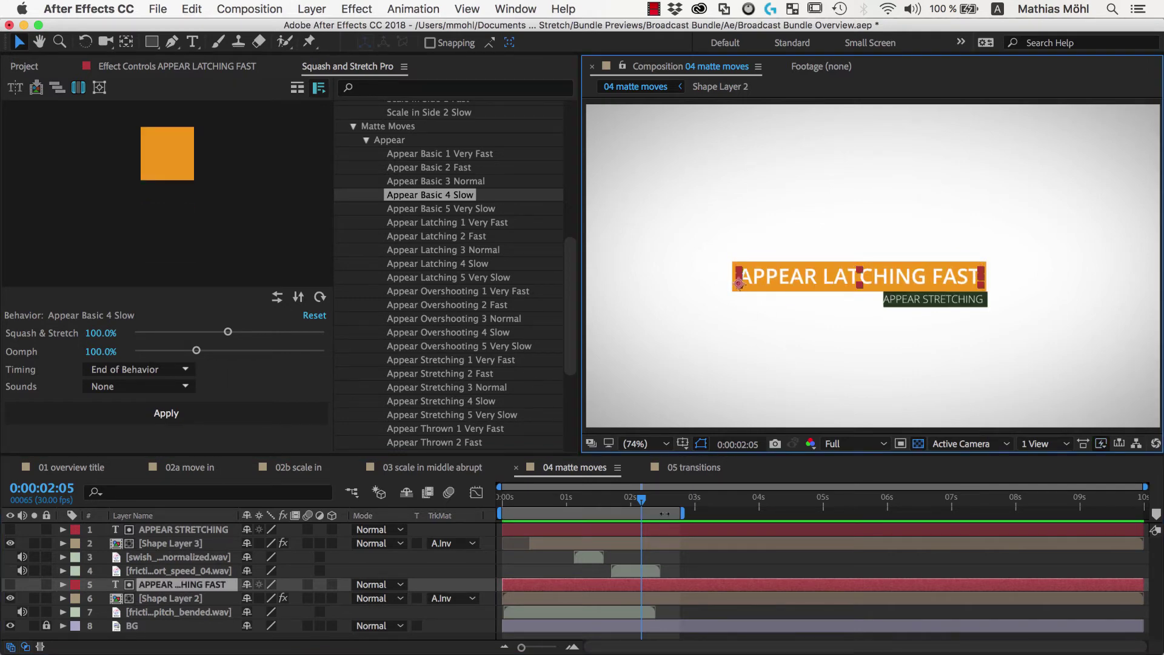
- Preview Appear Basic 1 Very Fast and the Appear Latching 1 Very Fast, 2 Fast and 3 Normal behaviors
{"action": "left_click", "coordinate": [428, 155]}
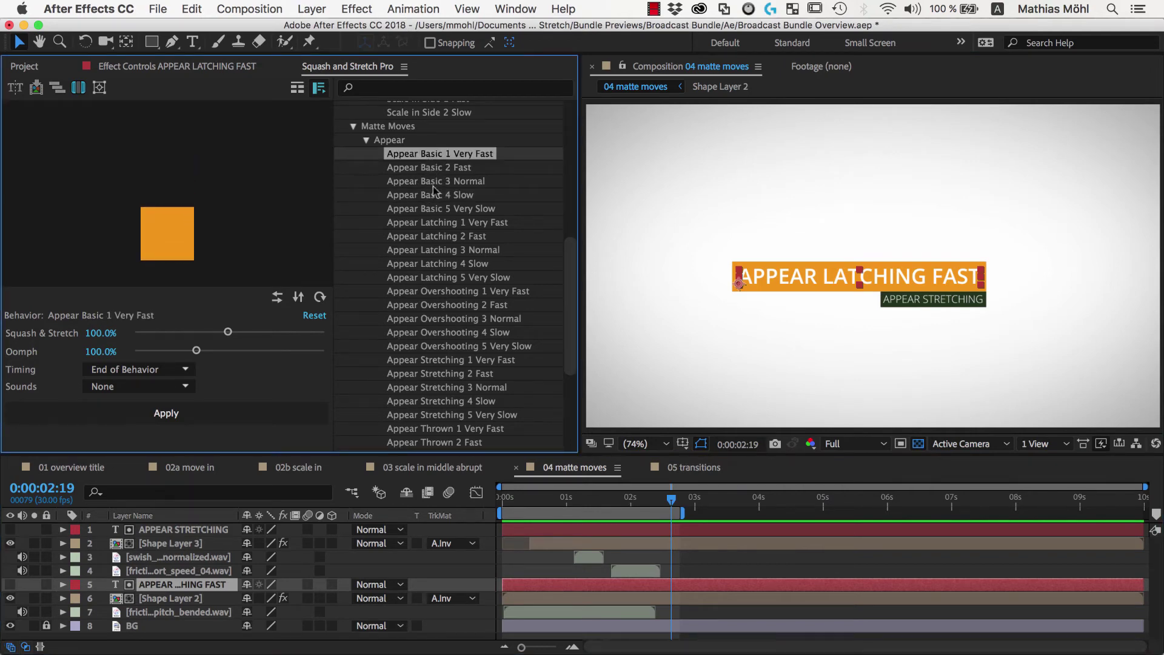
{"action": "left_click", "coordinate": [435, 223]}
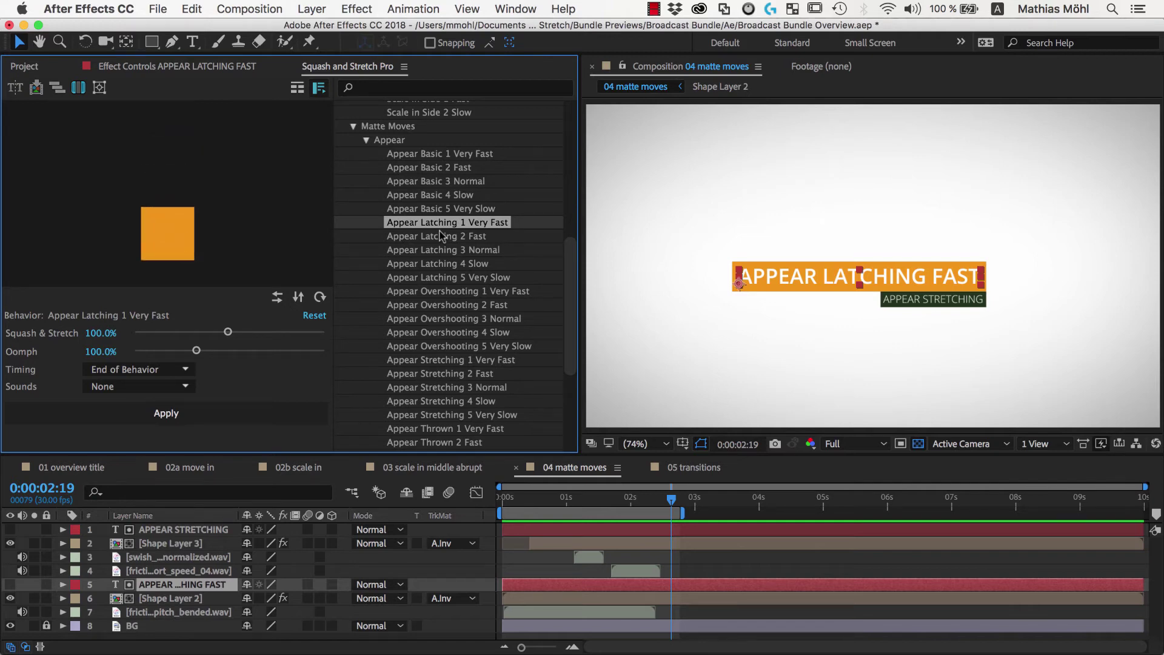
{"action": "left_click", "coordinate": [441, 236]}
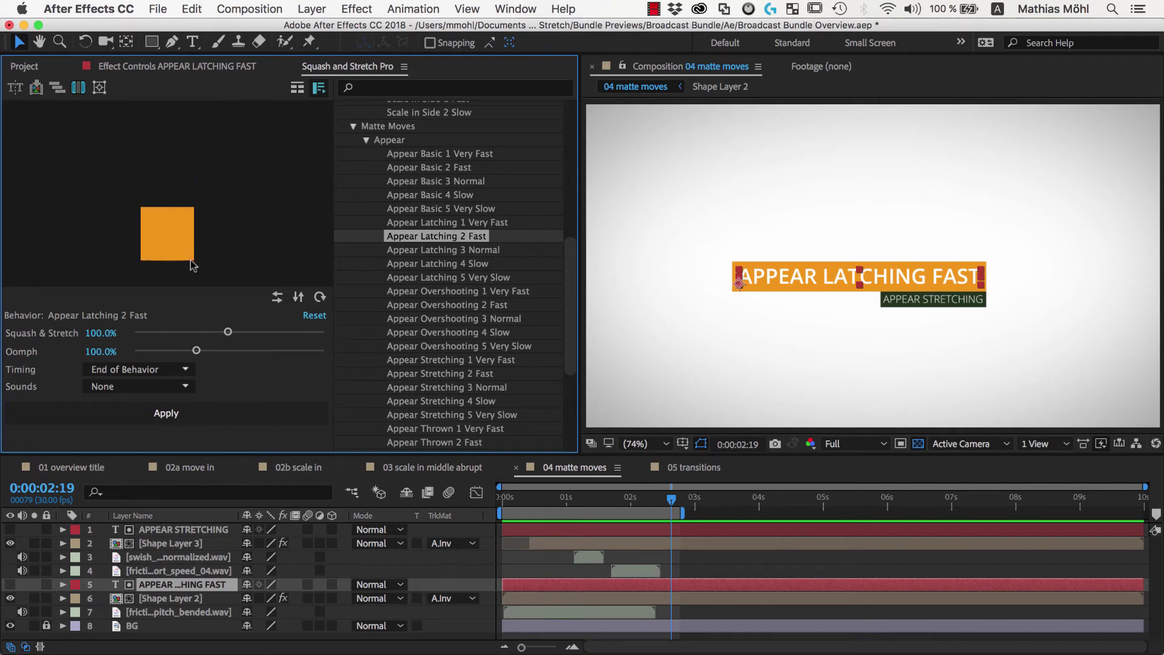
{"action": "left_click", "coordinate": [421, 252]}
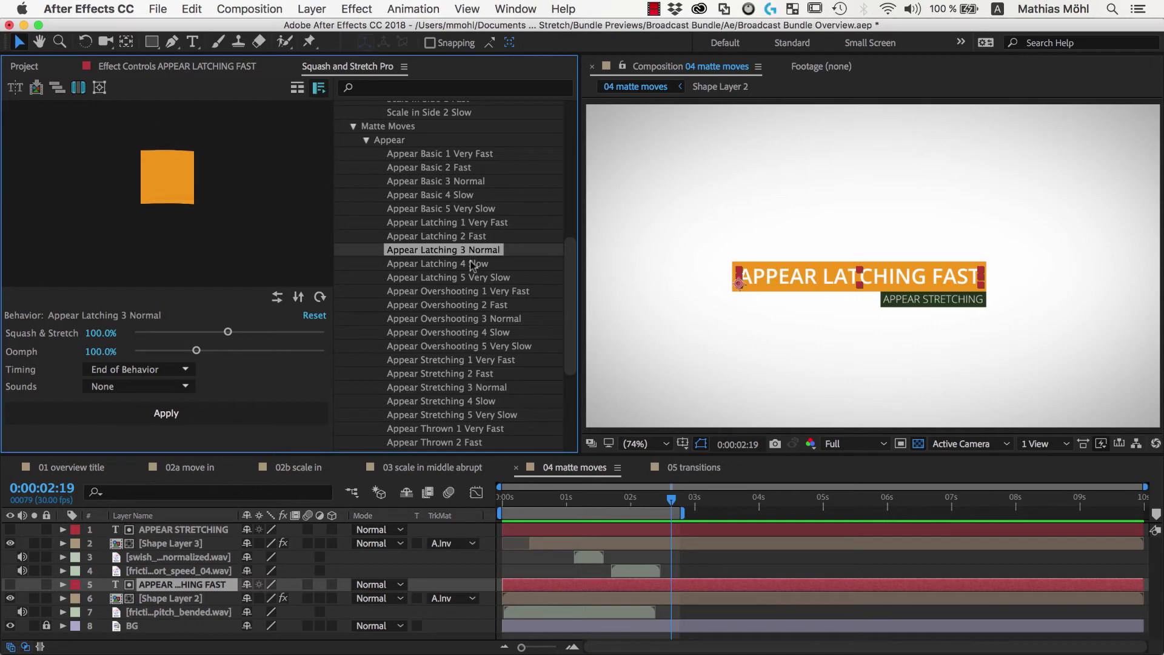
- Apply Appear Latching 1 Very Fast to the APPEAR LATCHING FAST text, ending at 0:00:02:19, without splitting it into characters
{"action": "left_click", "coordinate": [479, 223]}
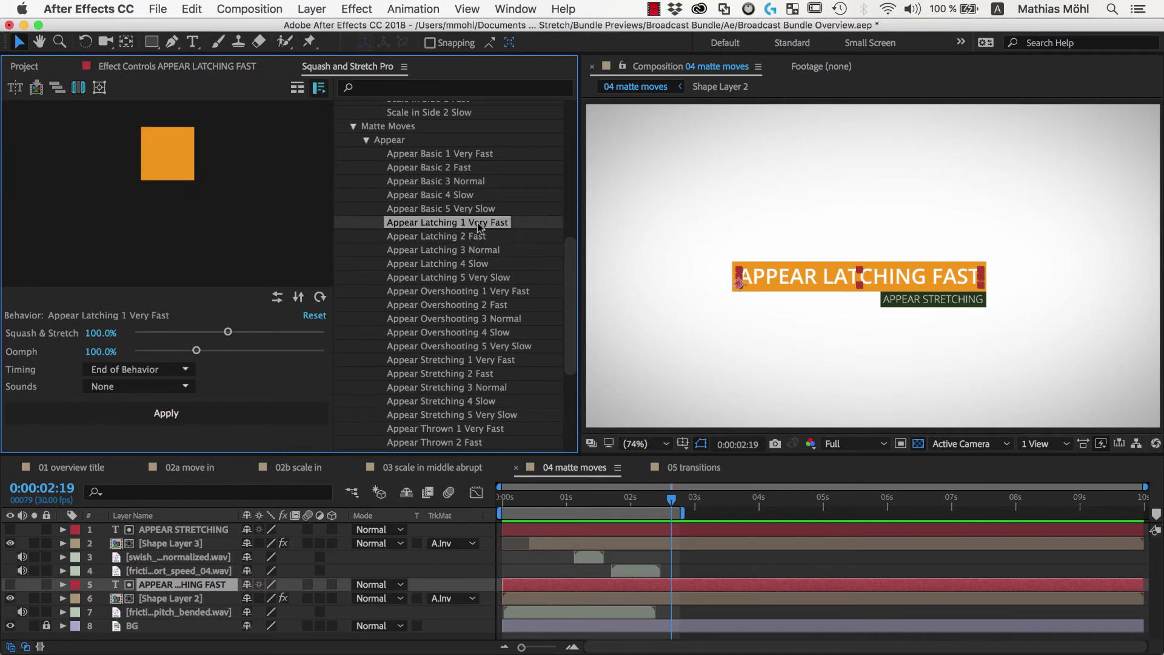
{"action": "left_click", "coordinate": [190, 505]}
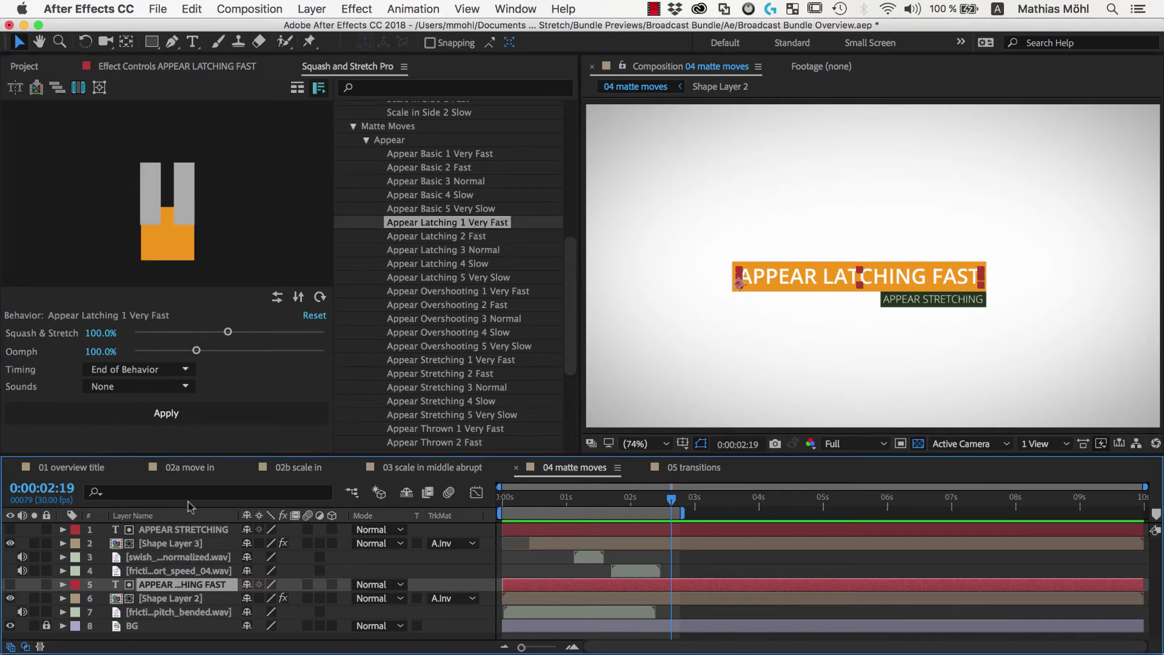
{"action": "left_click", "coordinate": [152, 414]}
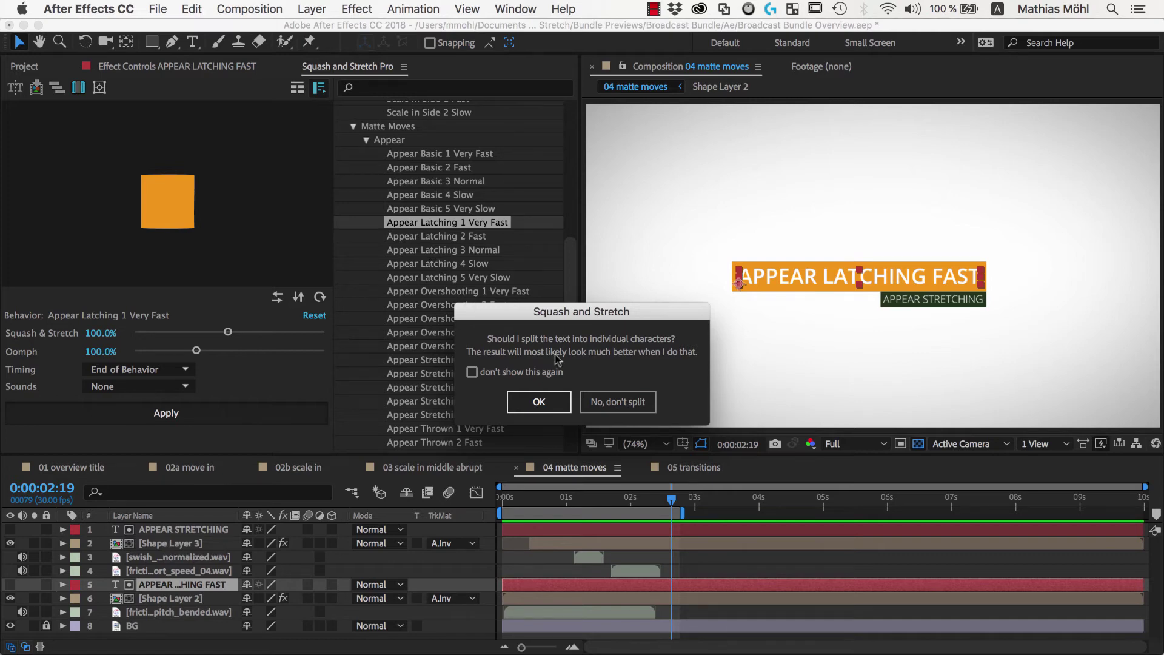
{"action": "left_click", "coordinate": [610, 409]}
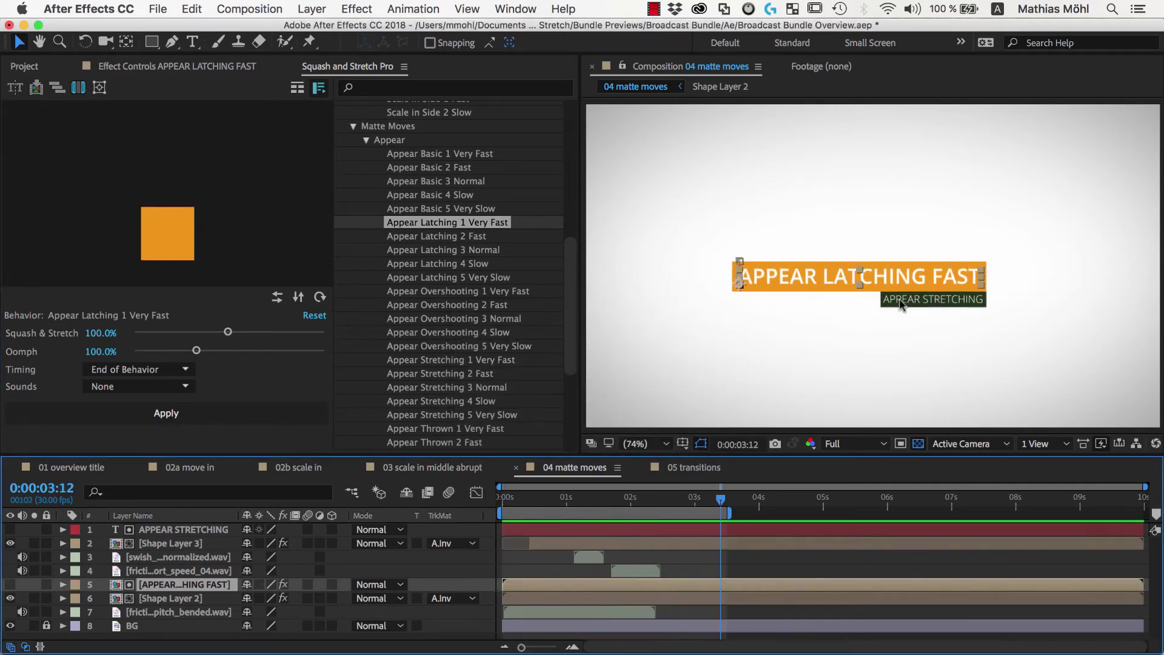
- Select the APPEAR STRETCHING text layer and set the current time to 0:00:02:14
{"action": "left_click", "coordinate": [920, 302]}
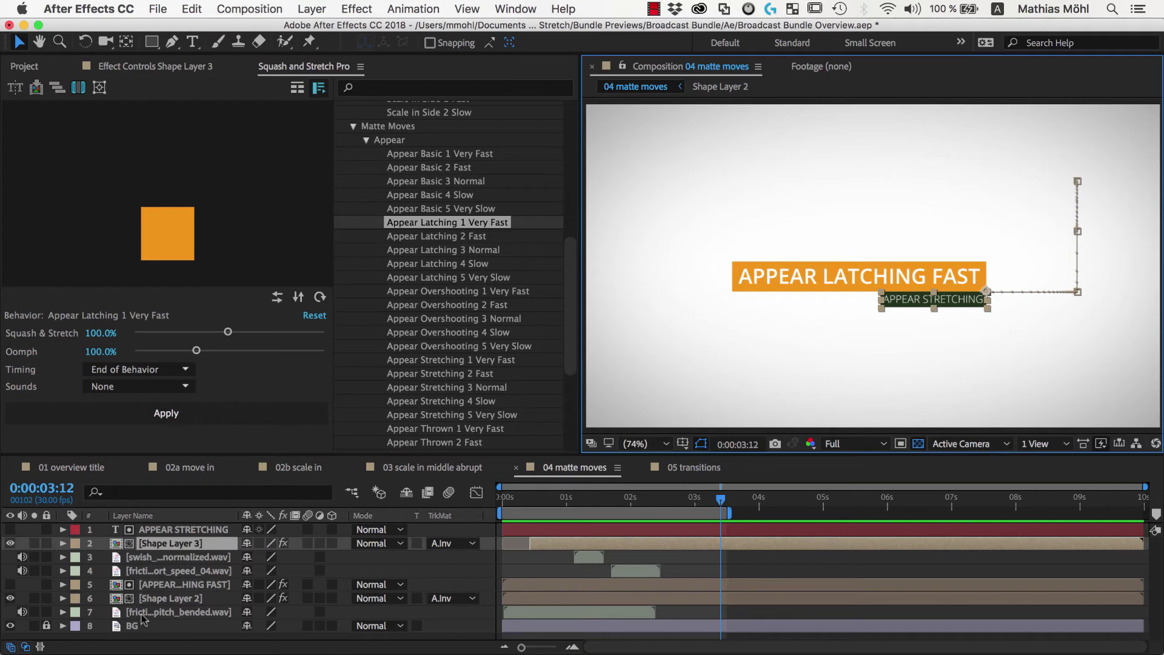
{"action": "left_click", "coordinate": [162, 531]}
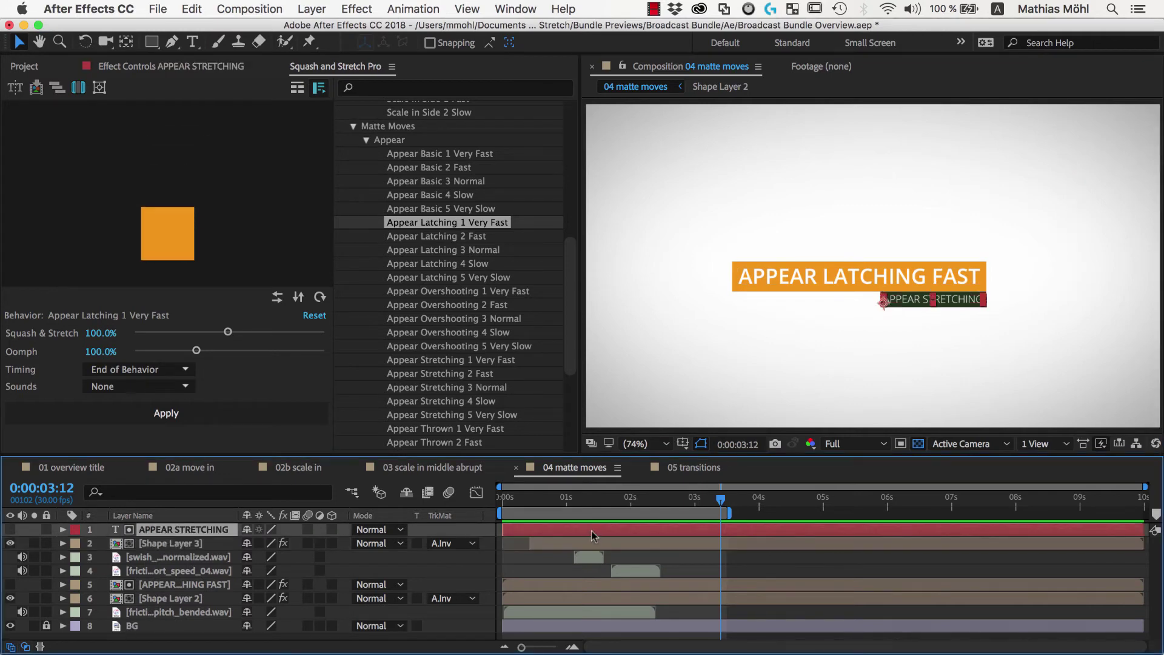
{"action": "left_click", "coordinate": [661, 499]}
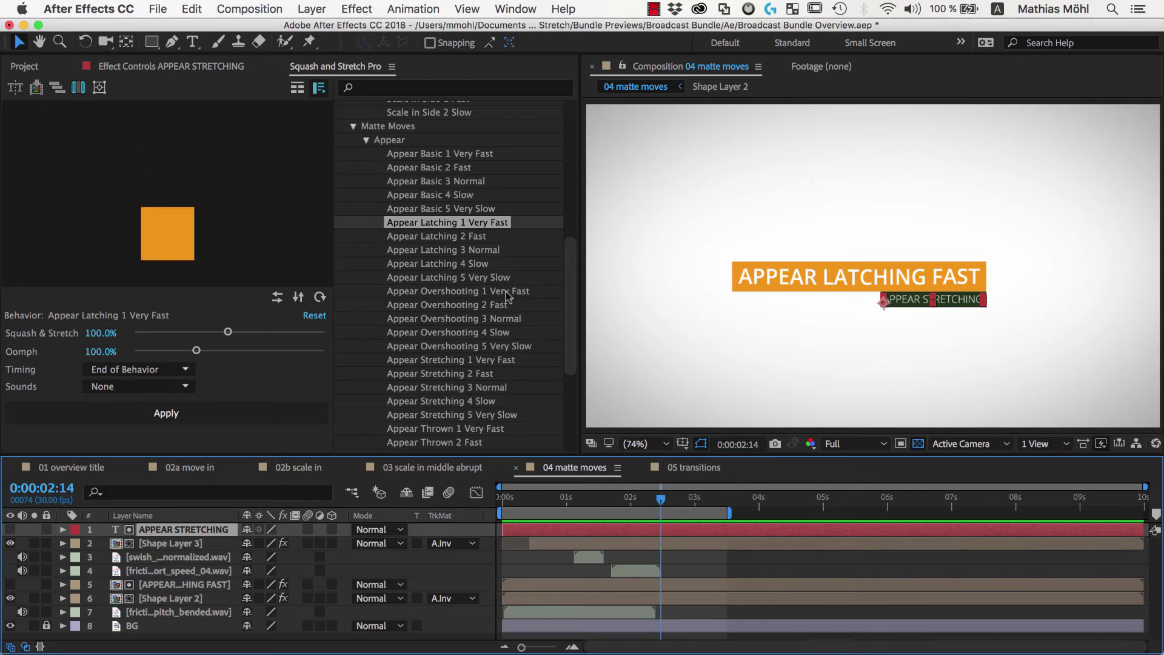
- Preview Appear Latching 4 Slow, Appear Overshooting 1 Very Fast, 2 Fast and 4 Slow, and Appear Stretching 1 Very Fast
{"action": "left_click", "coordinate": [450, 264]}
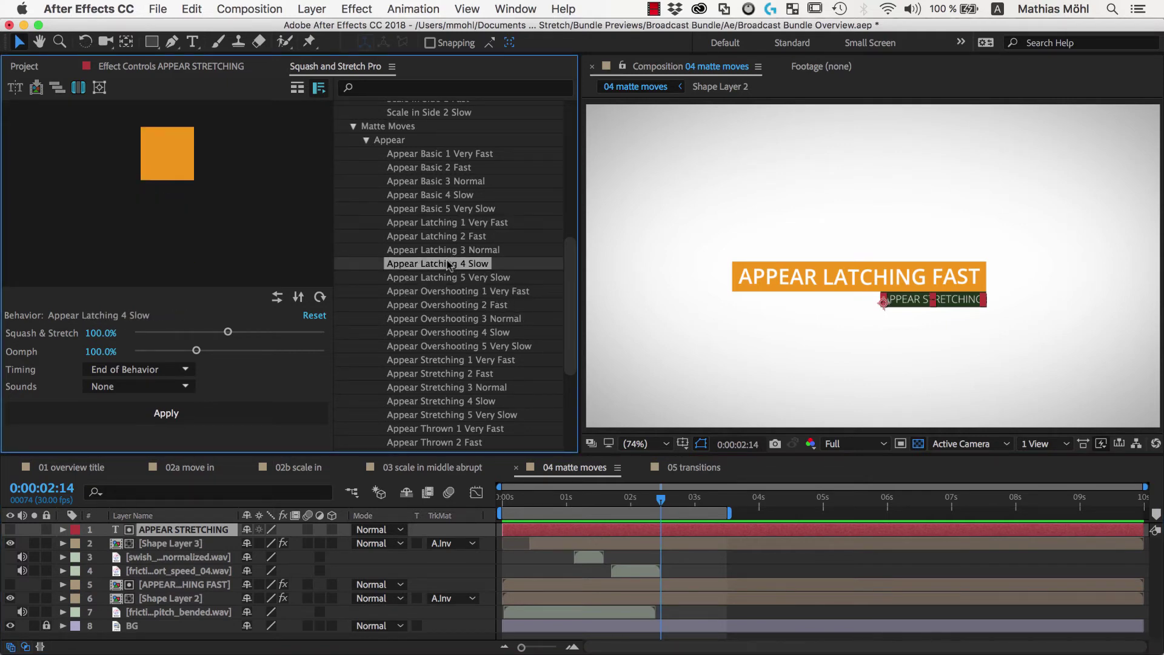
{"action": "left_click", "coordinate": [449, 293]}
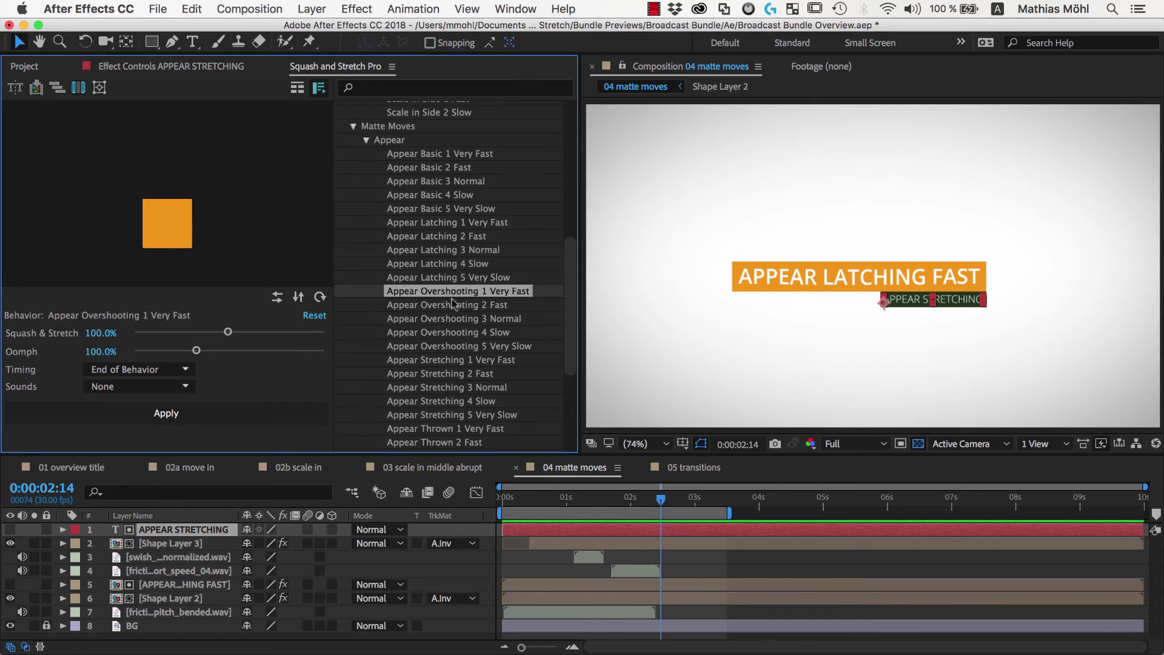
{"action": "left_click", "coordinate": [455, 306]}
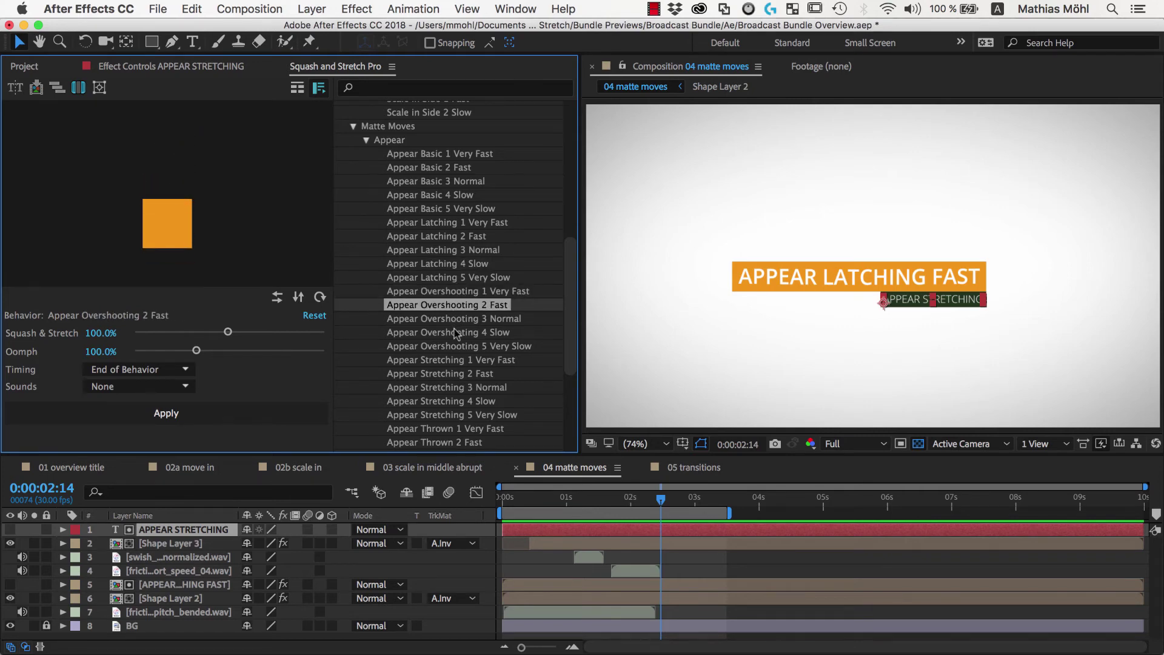
{"action": "left_click", "coordinate": [457, 333]}
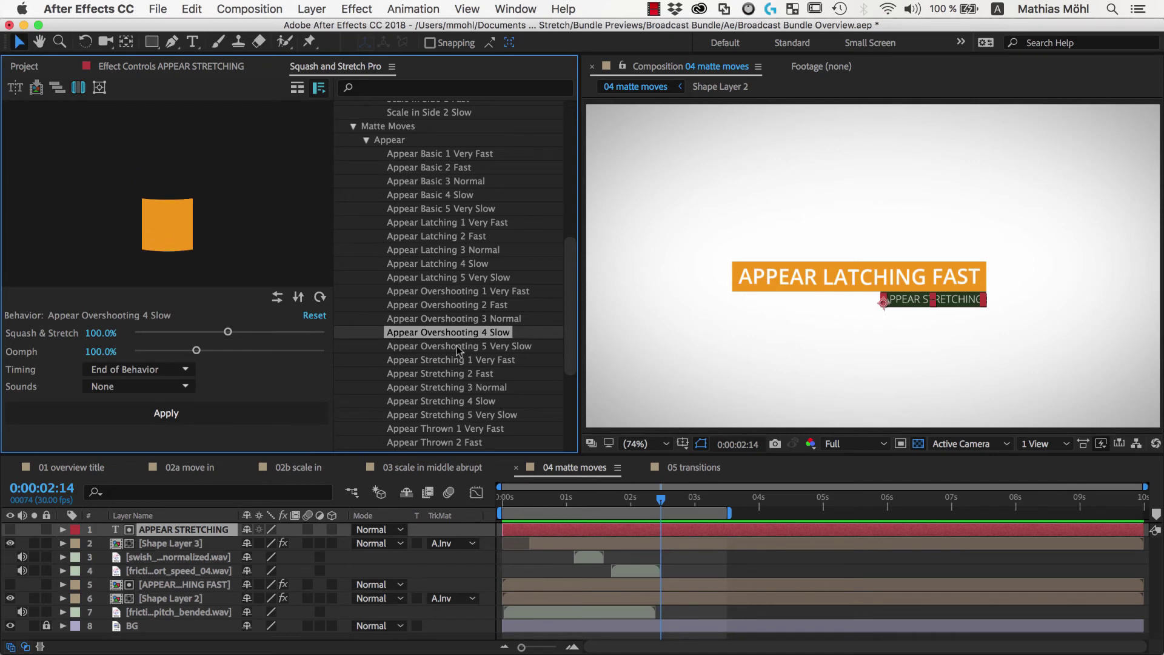
{"action": "left_click", "coordinate": [457, 362]}
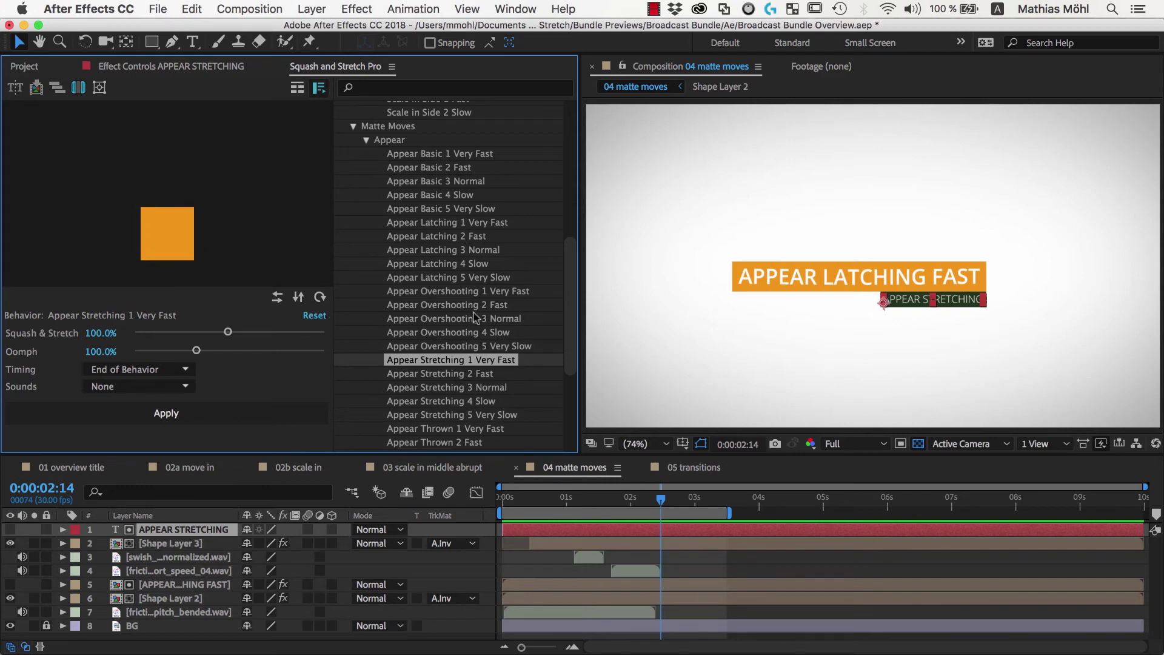
- Apply Appear Stretching 2 Fast, rotated to a horizontal direction, to the APPEAR STRETCHING text without splitting it, and play the composition from the start
{"action": "left_click", "coordinate": [468, 374]}
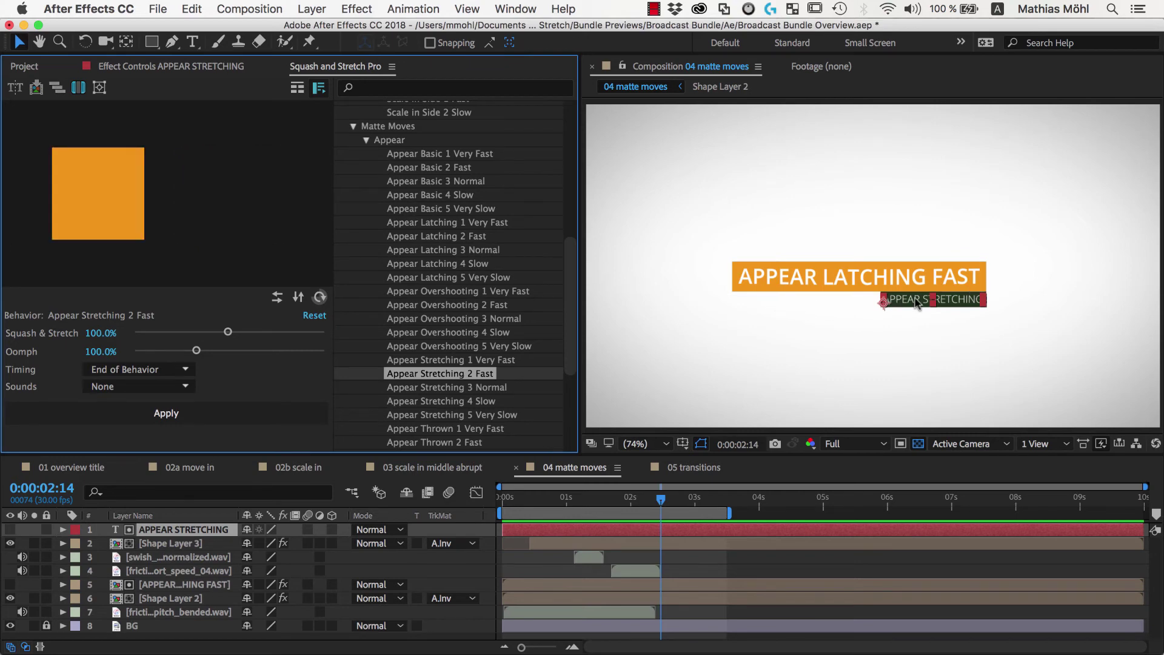
{"action": "left_click", "coordinate": [187, 531]}
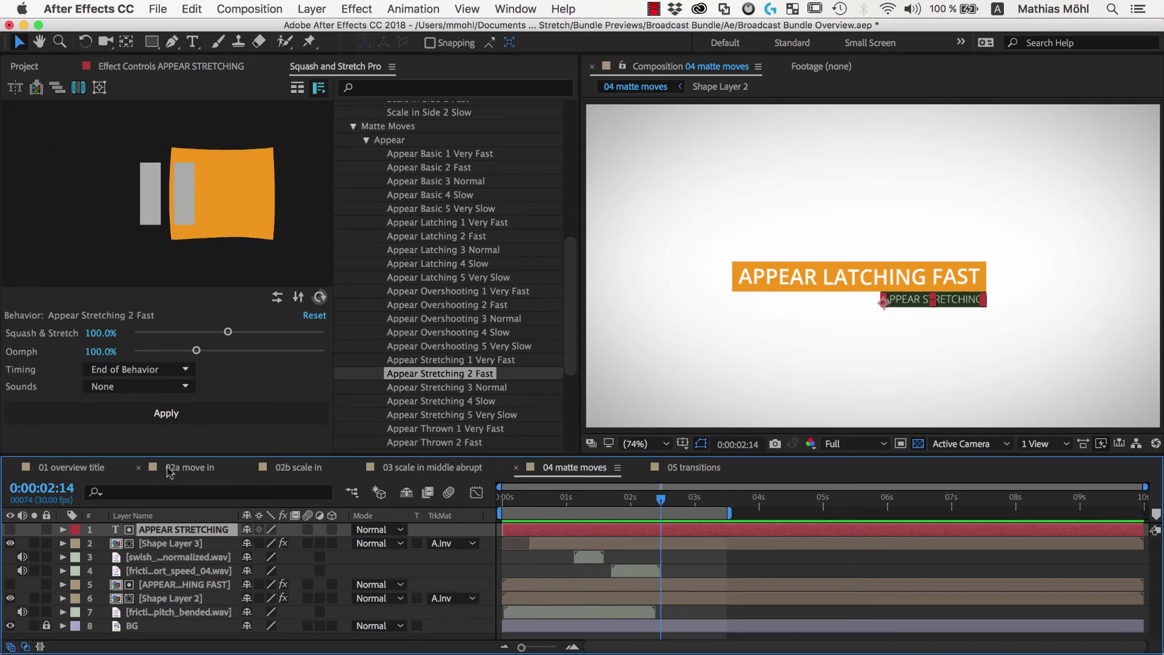
{"action": "left_click", "coordinate": [165, 414]}
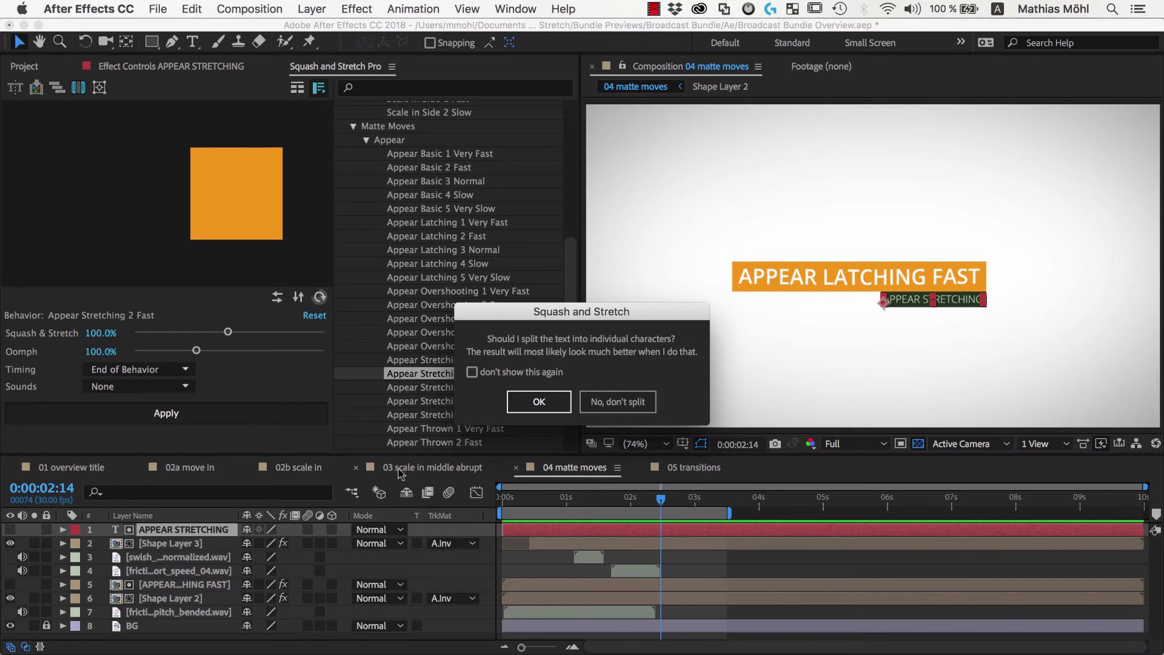
{"action": "left_click", "coordinate": [636, 397]}
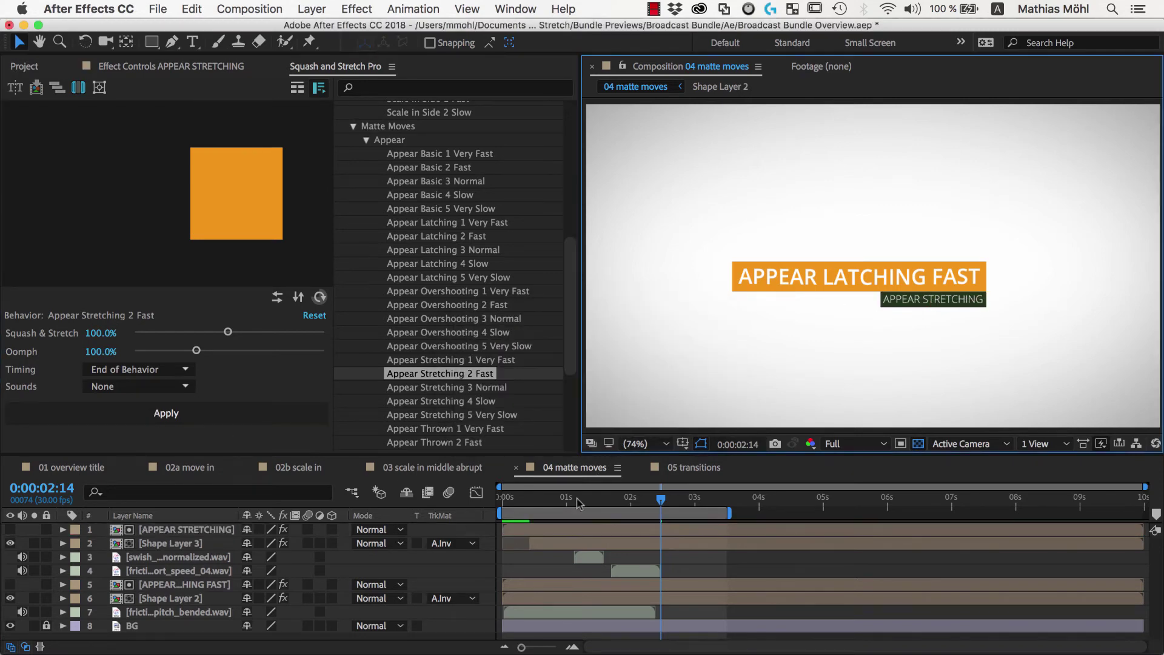
{"action": "left_click", "coordinate": [507, 498]}
{"action": "key", "text": "space"}
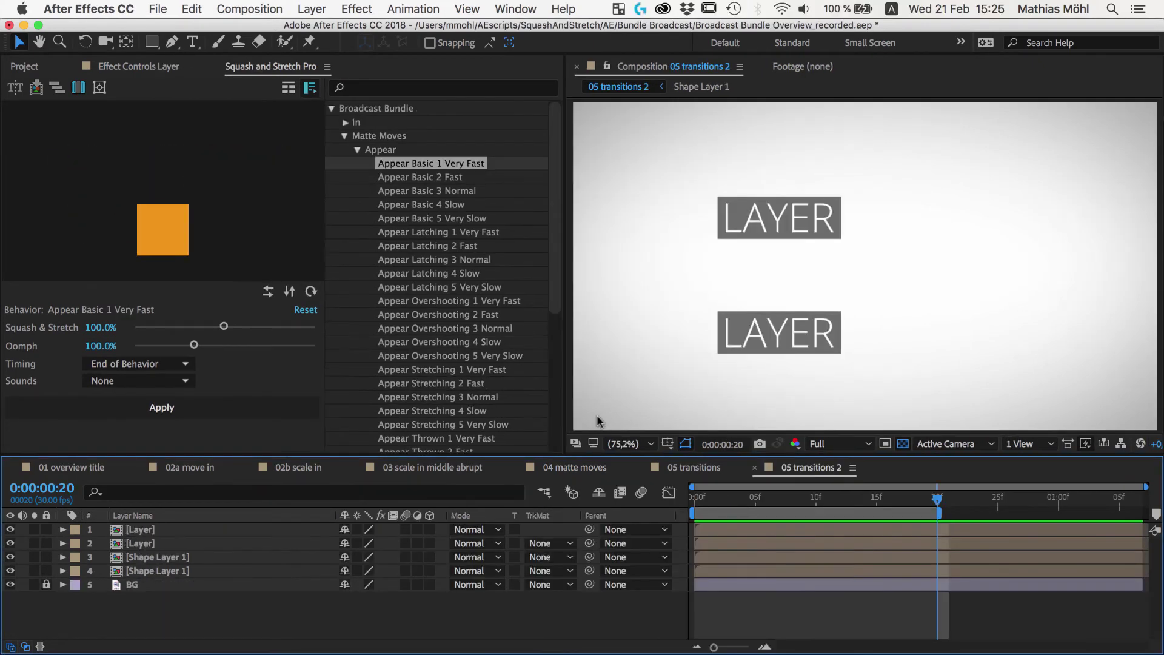
{"action": "left_click", "coordinate": [322, 430]}
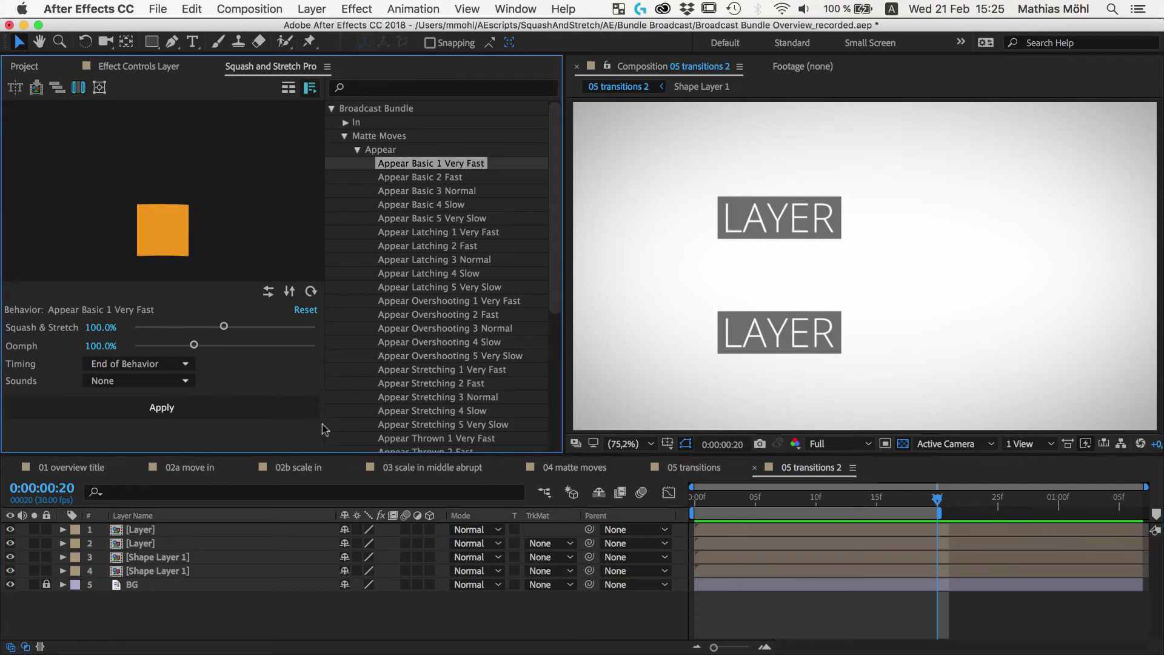
- Apply Appear Basic 1 Very Fast to the upper LAYER element, ending at 0:00:00:20
{"action": "left_click", "coordinate": [649, 341]}
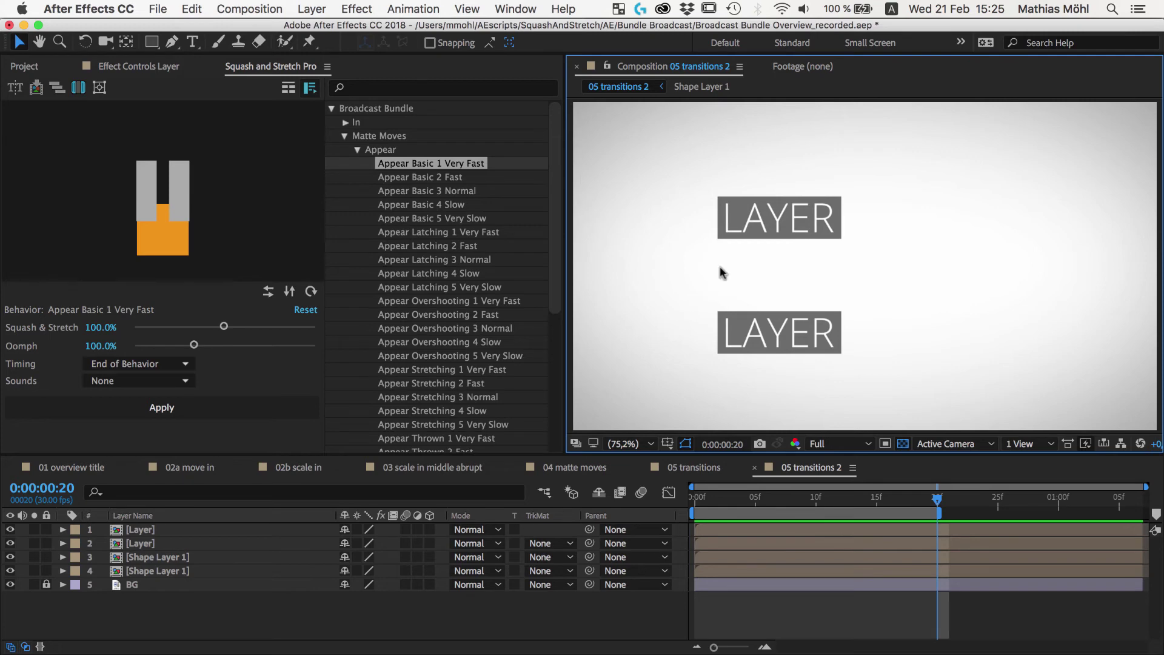
{"action": "left_click", "coordinate": [749, 232]}
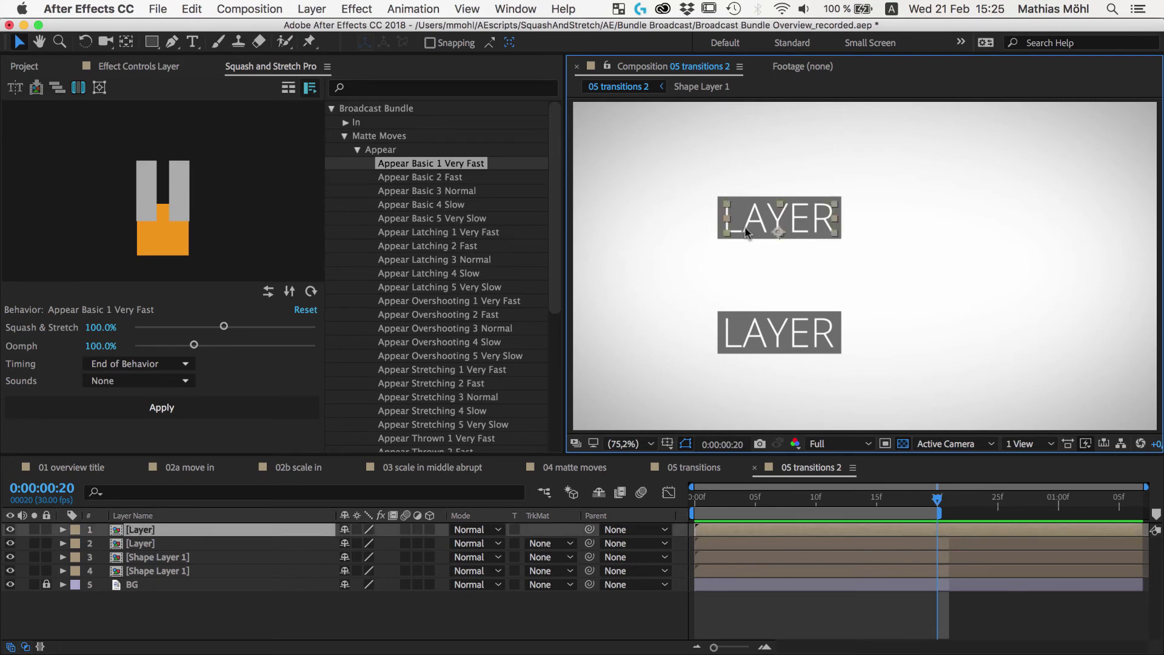
{"action": "left_click", "coordinate": [312, 408]}
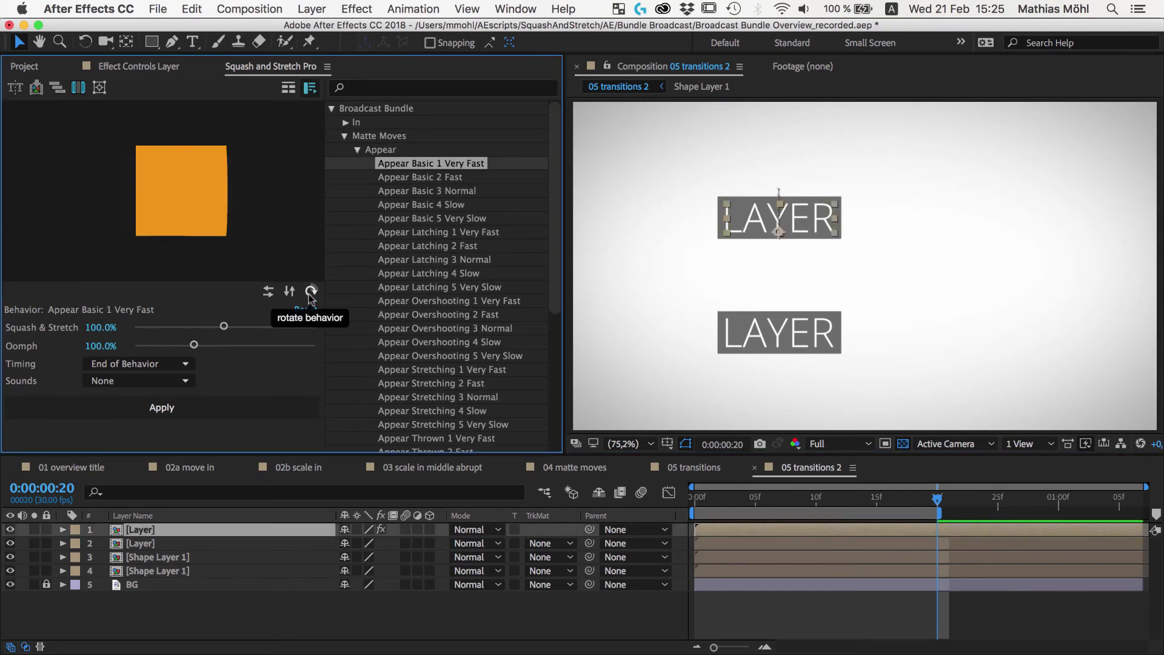
- Apply Appear Basic 1 Very Fast, rotated to a horizontal direction, to the lower LAYER element and play the composition from the start
{"action": "left_click", "coordinate": [724, 337]}
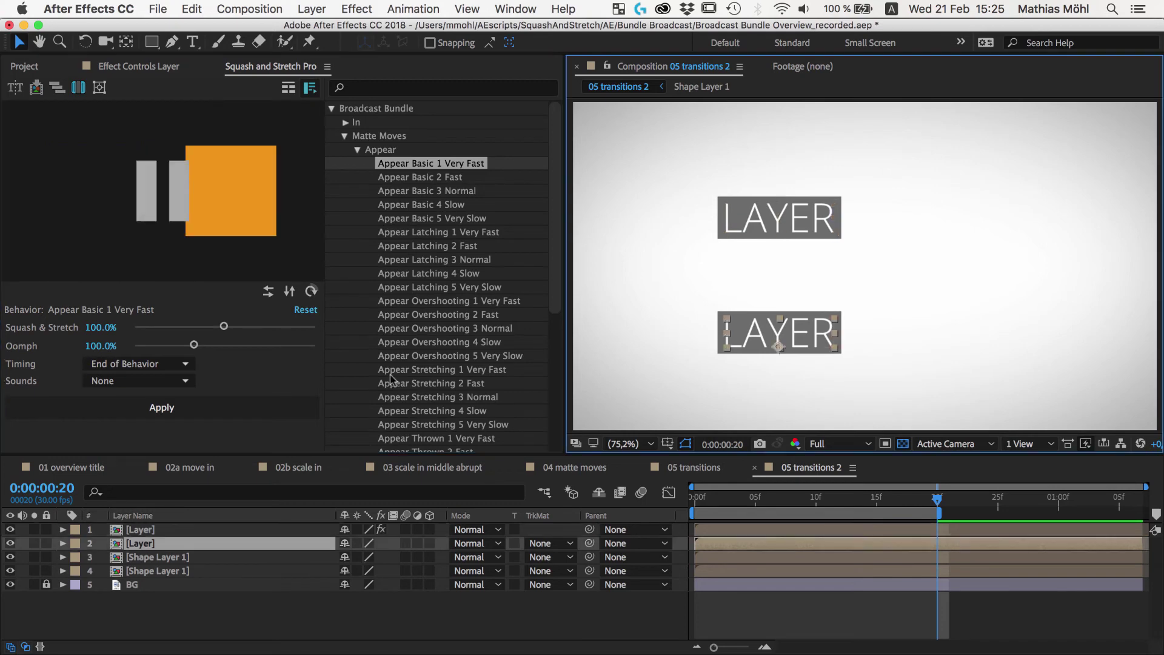
{"action": "left_click", "coordinate": [262, 406]}
{"action": "key", "text": "space"}
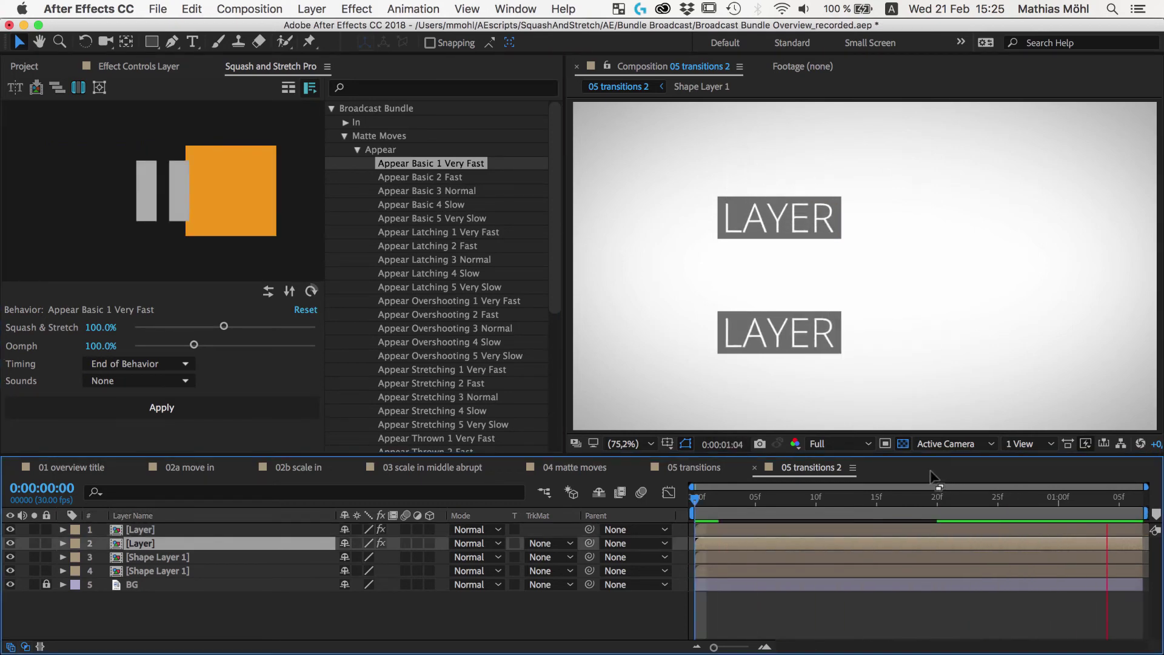
- Select both LAYER layers and scrub through the early frames to compare the vertical and horizontal matte moves
{"action": "left_click", "coordinate": [792, 501]}
{"action": "key", "text": "super+shift+Up"}
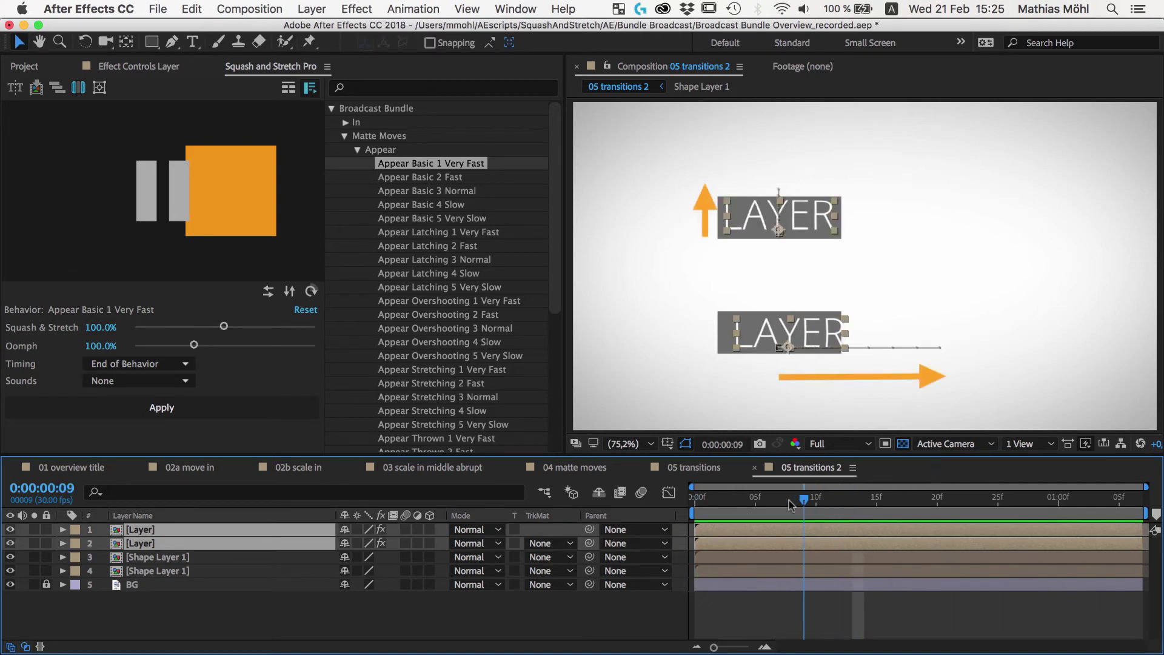
{"action": "key", "text": "Page_Up"}
{"action": "key", "text": "Page_Up"}
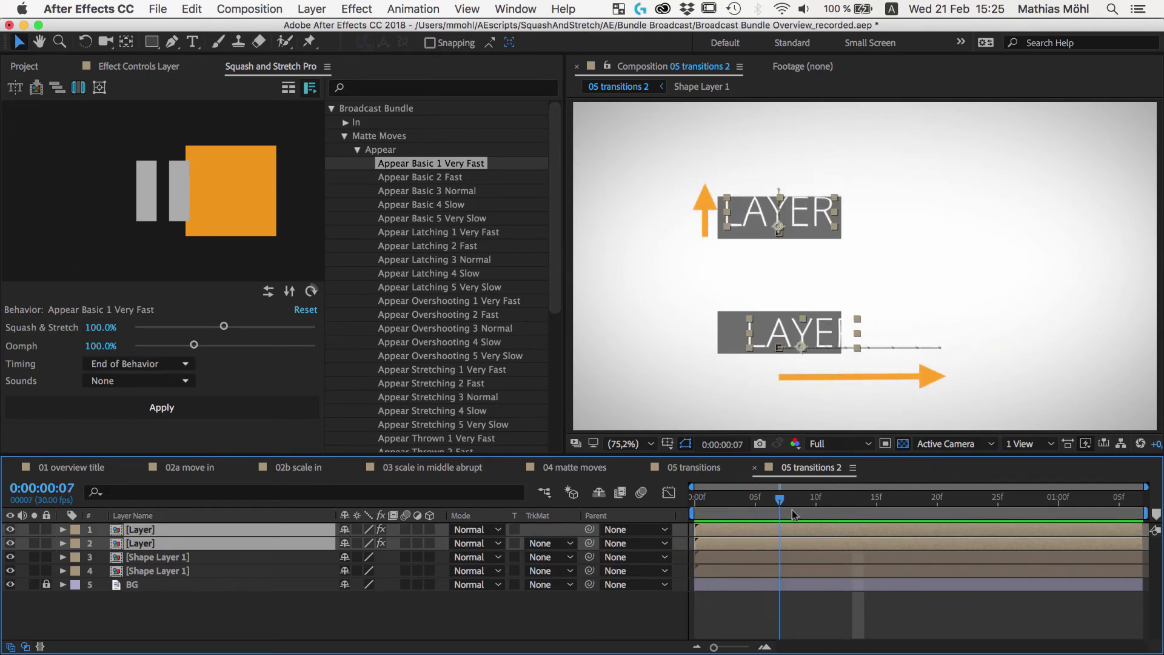
{"action": "left_click_drag", "start_coordinate": [792, 511], "coordinate": [910, 533]}
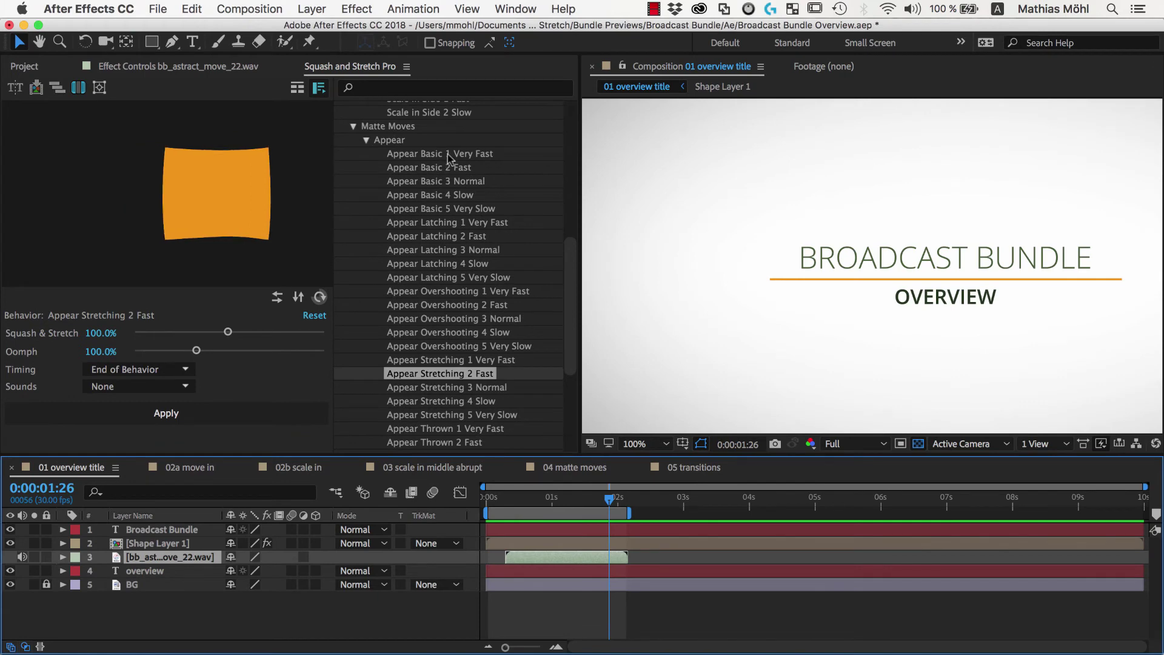
- Choose Appear Basic 1 Very Fast for the Broadcast Bundle text layer and set the work area from 0:00:01:02 to 0:00:01:22, with the current time at its end
{"action": "left_click", "coordinate": [449, 154]}
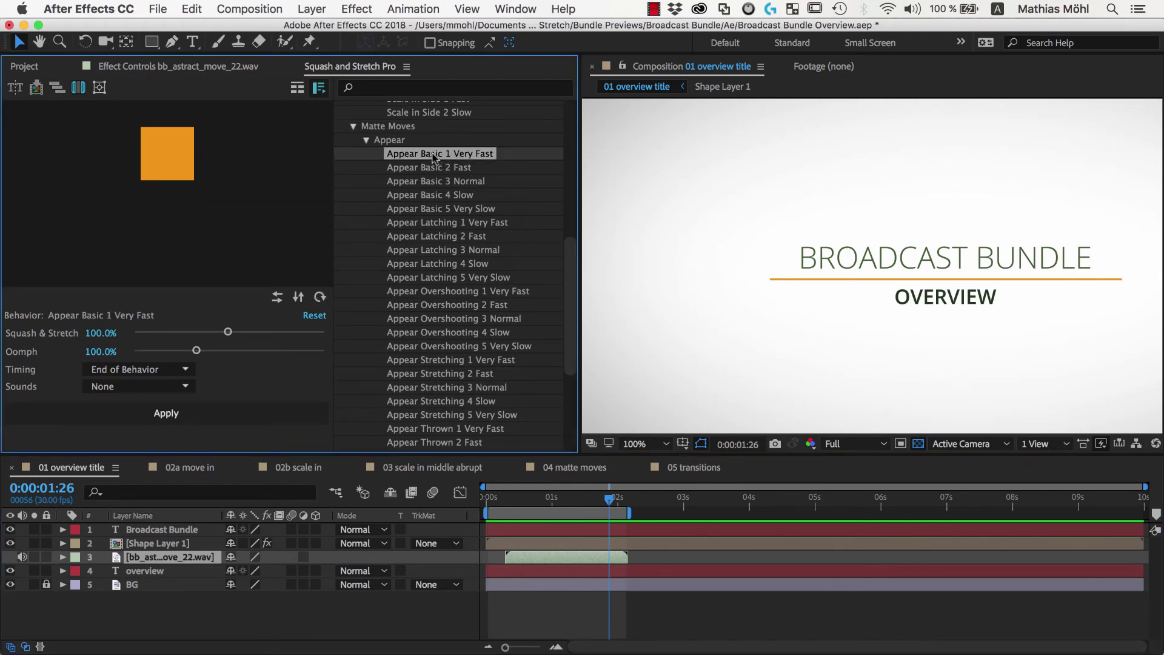
{"action": "left_click", "coordinate": [162, 529]}
{"action": "left_click", "coordinate": [554, 504]}
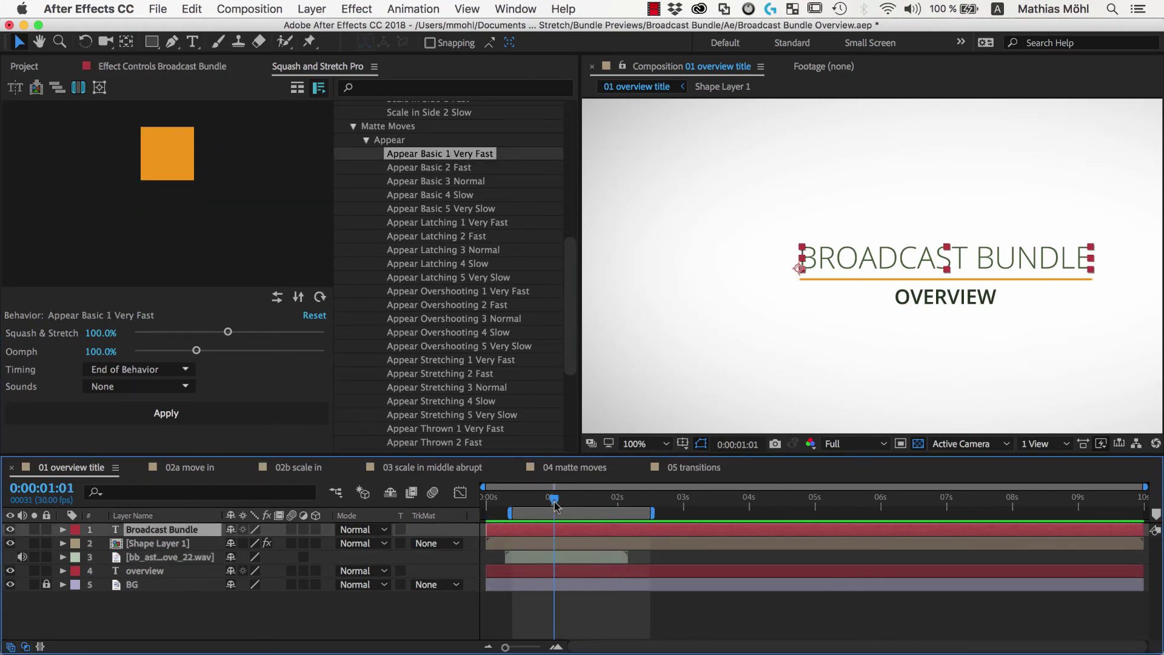
{"action": "left_click_drag", "start_coordinate": [555, 505], "coordinate": [558, 507]}
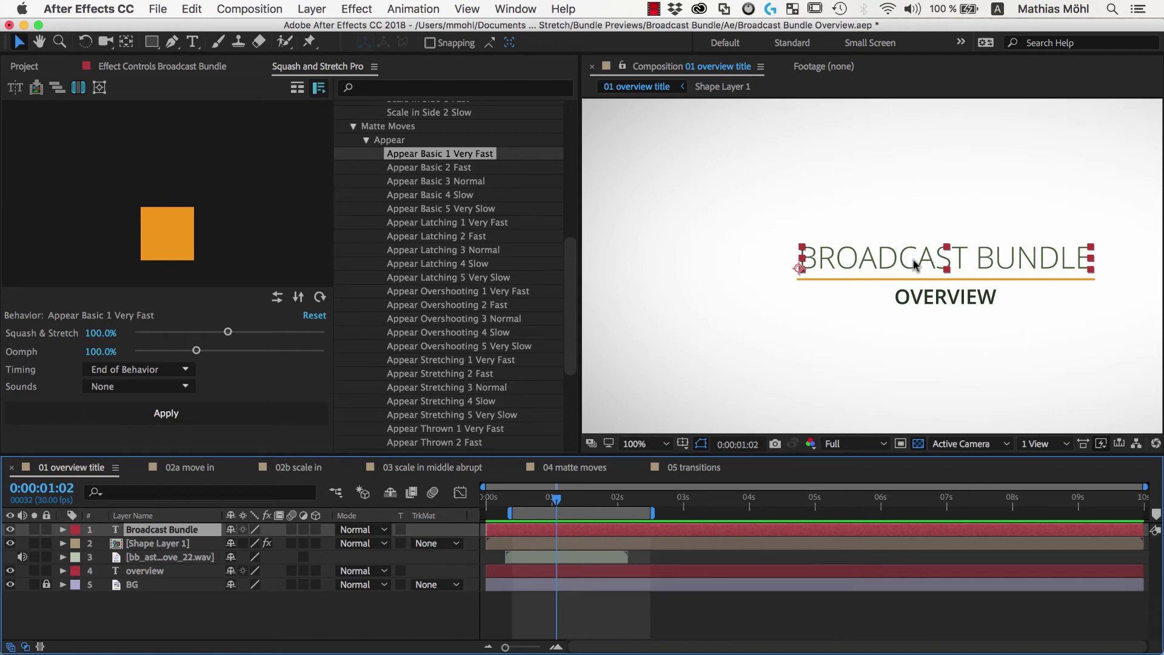
{"action": "left_click", "coordinate": [75, 89]}
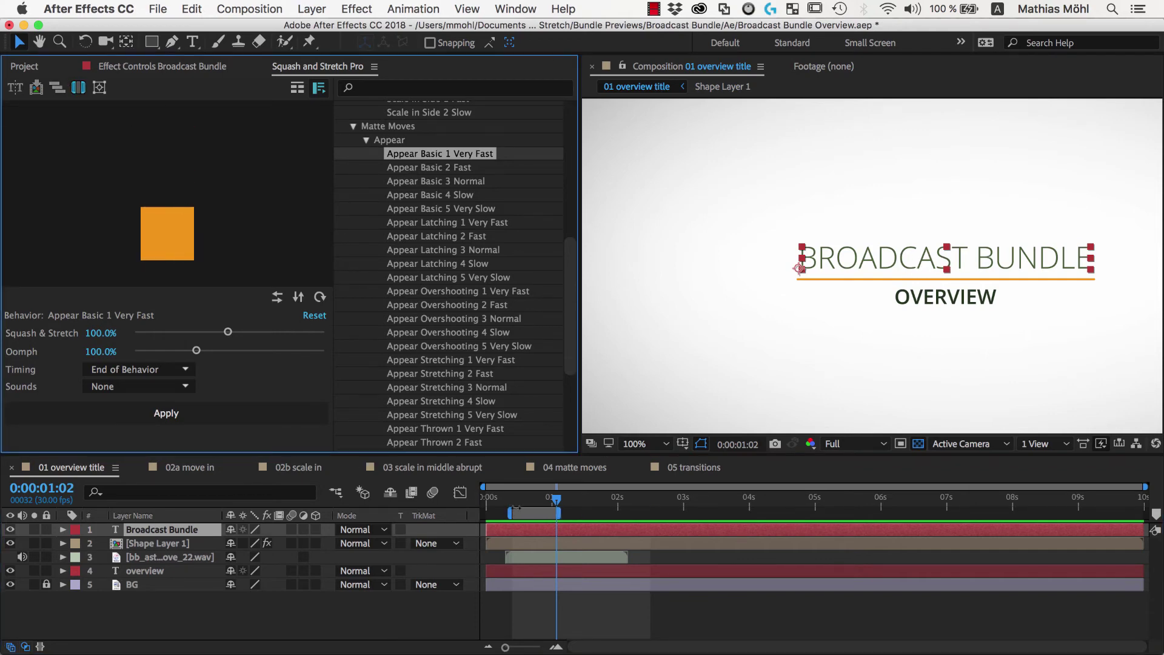
{"action": "left_click_drag", "start_coordinate": [523, 510], "coordinate": [564, 511]}
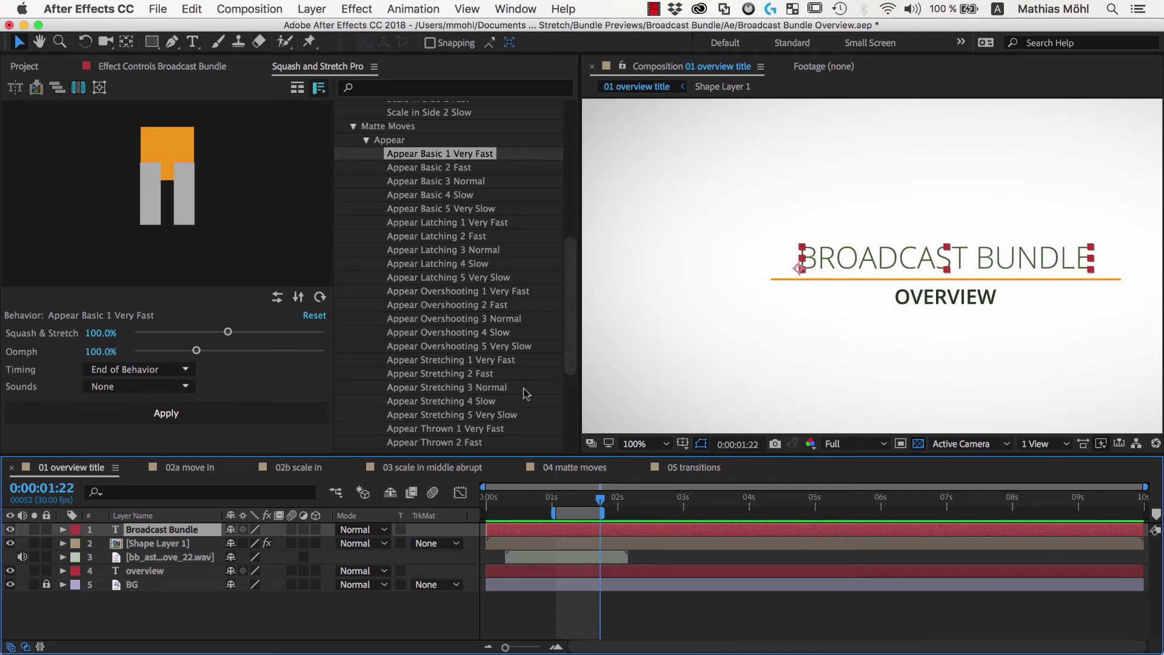
- Apply the chosen behavior to the Broadcast Bundle text without splitting it into characters, and scrub to 0:00:01:07 to check the motion
{"action": "left_click", "coordinate": [297, 299]}
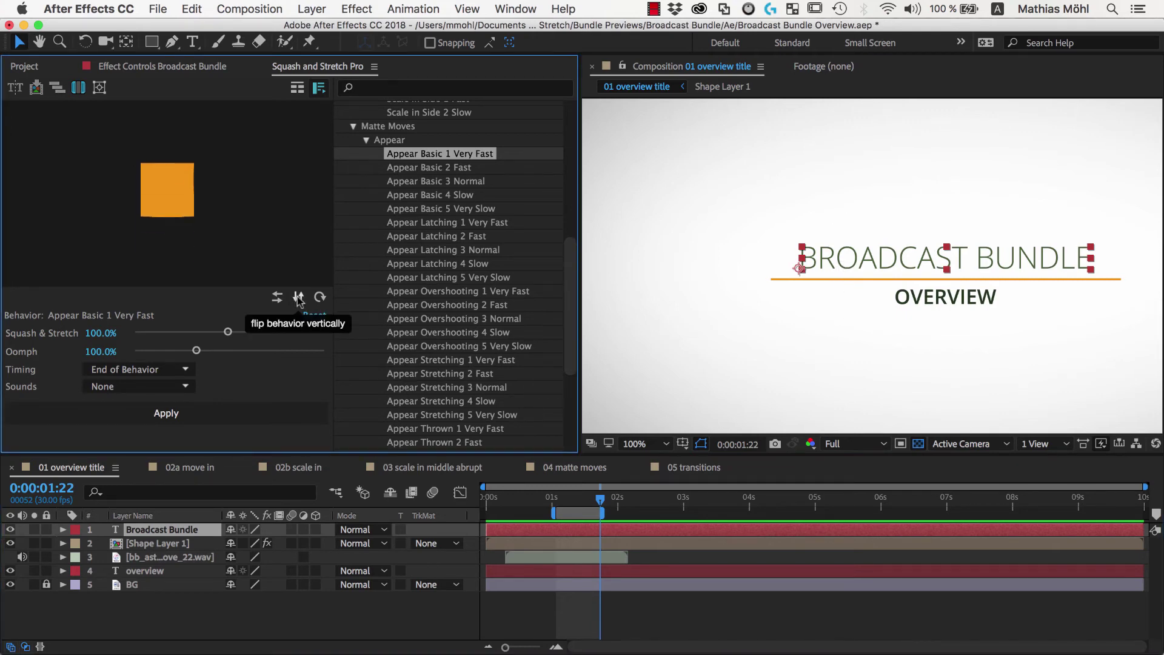
{"action": "left_click", "coordinate": [157, 418]}
{"action": "left_click", "coordinate": [618, 401]}
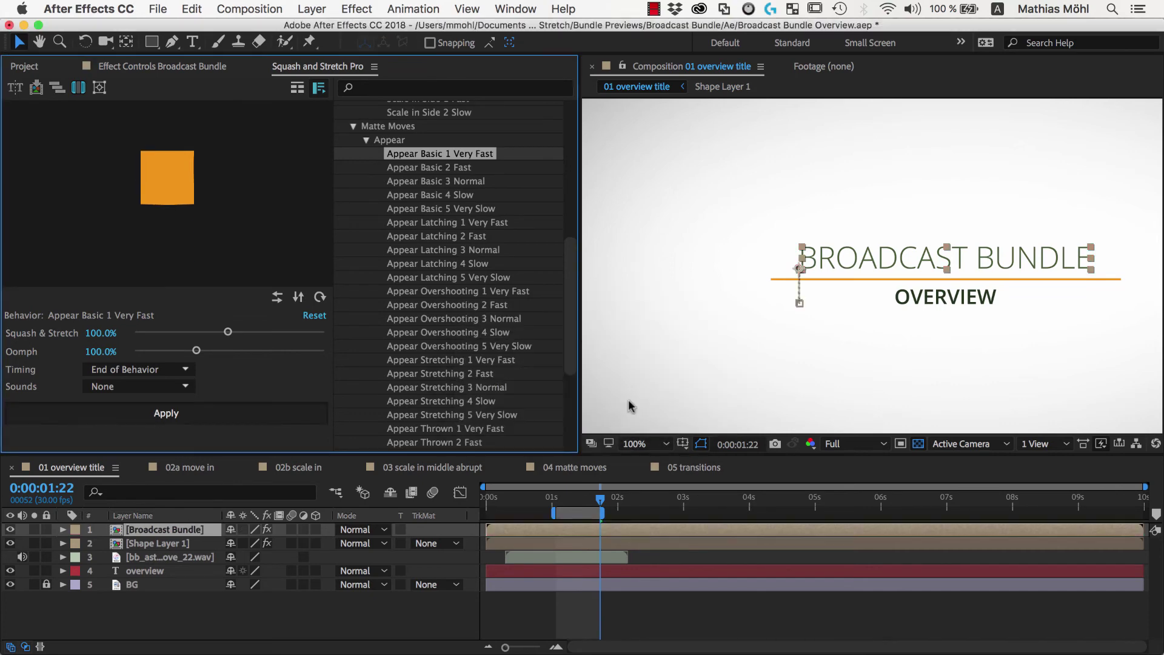
{"action": "left_click", "coordinate": [538, 503]}
{"action": "left_click_drag", "start_coordinate": [538, 503], "coordinate": [567, 501]}
- Create a solid layer named matte and move it down so its upper edge lies on the orange line
{"action": "left_click", "coordinate": [320, 8]}
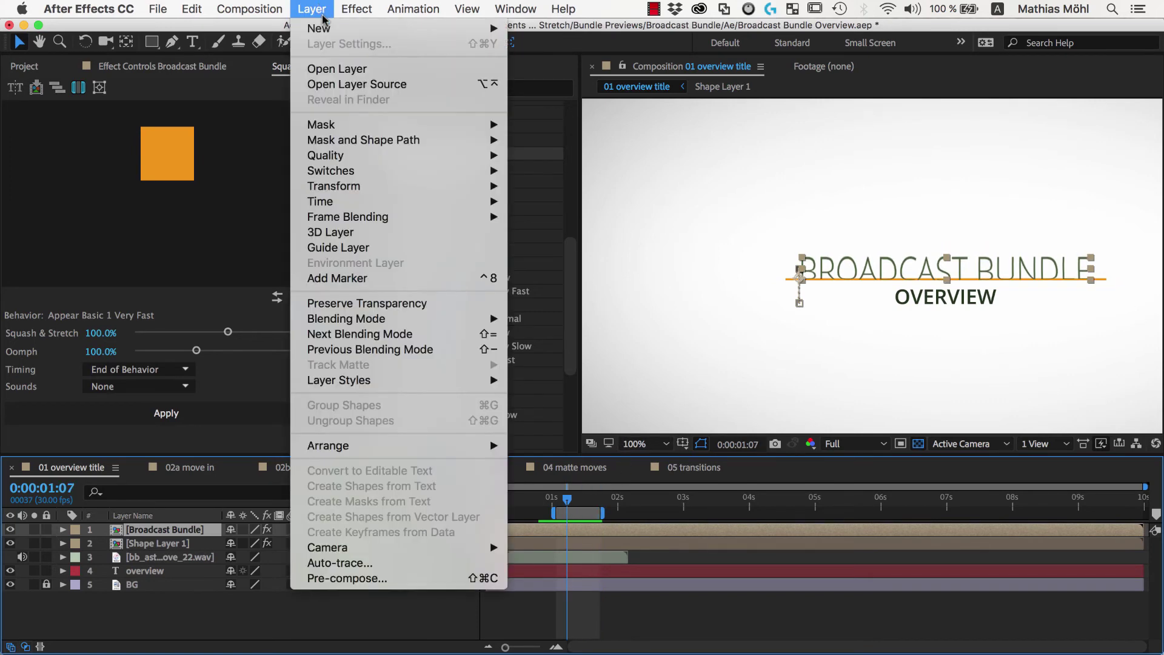
{"action": "mouse_move", "coordinate": [322, 29]}
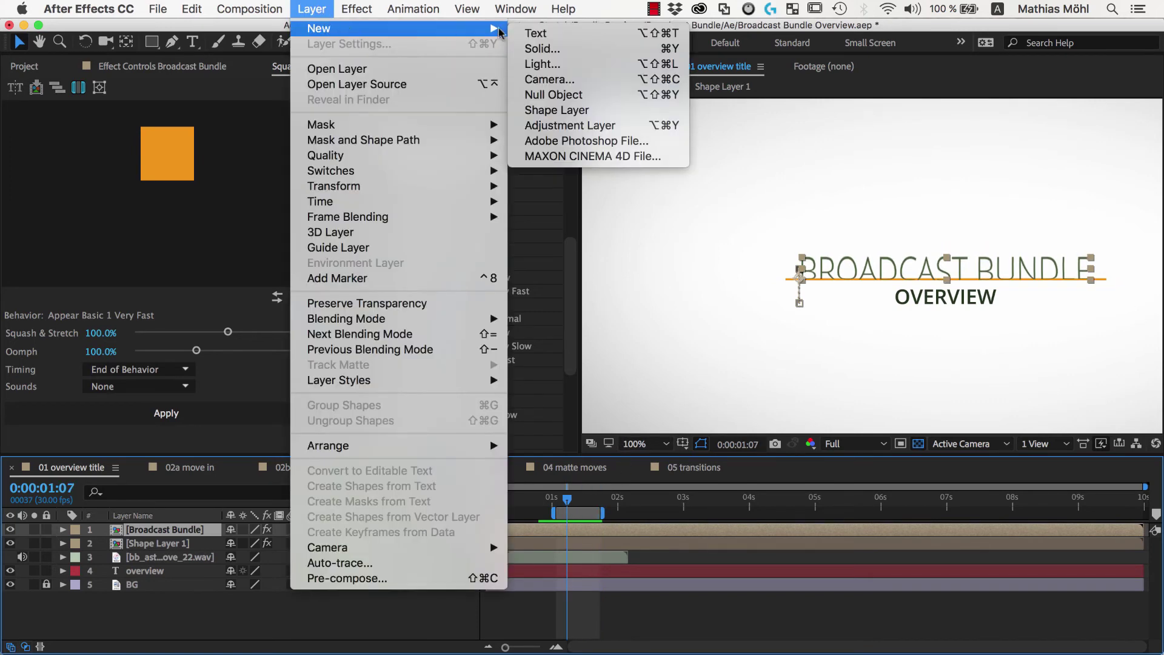
{"action": "left_click", "coordinate": [549, 51]}
{"action": "type", "text": "matte"}
{"action": "key", "text": "Return"}
{"action": "scroll", "coordinate": [910, 338], "scroll_direction": "up", "scroll_amount": 4}
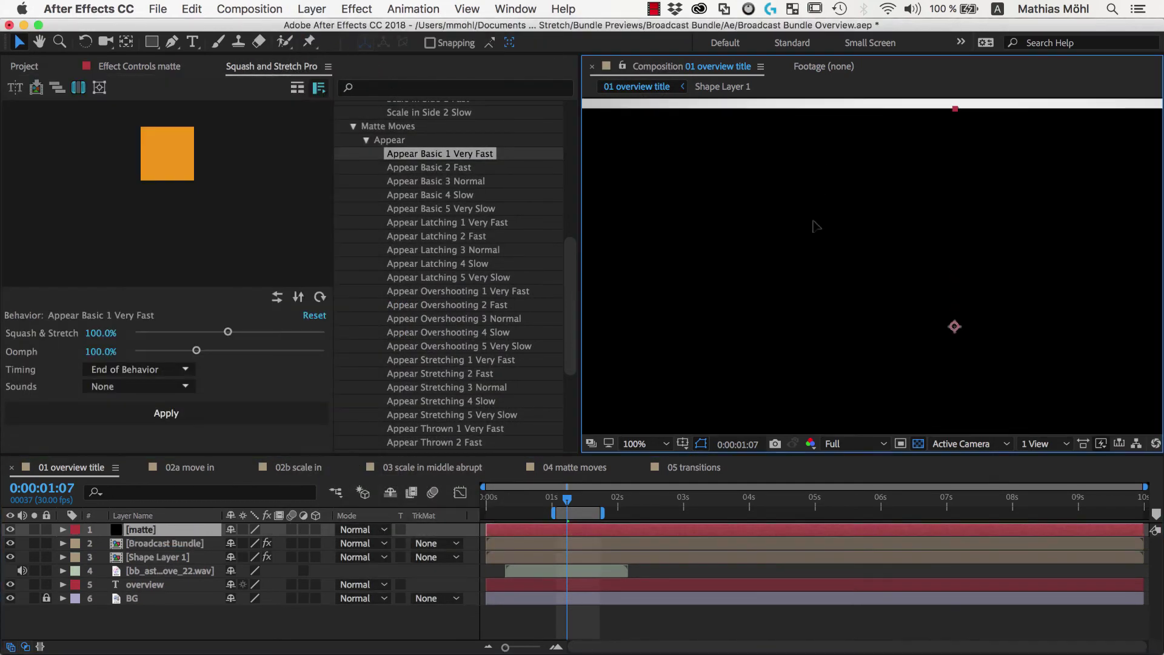
{"action": "scroll", "coordinate": [910, 338], "scroll_direction": "down", "scroll_amount": 6}
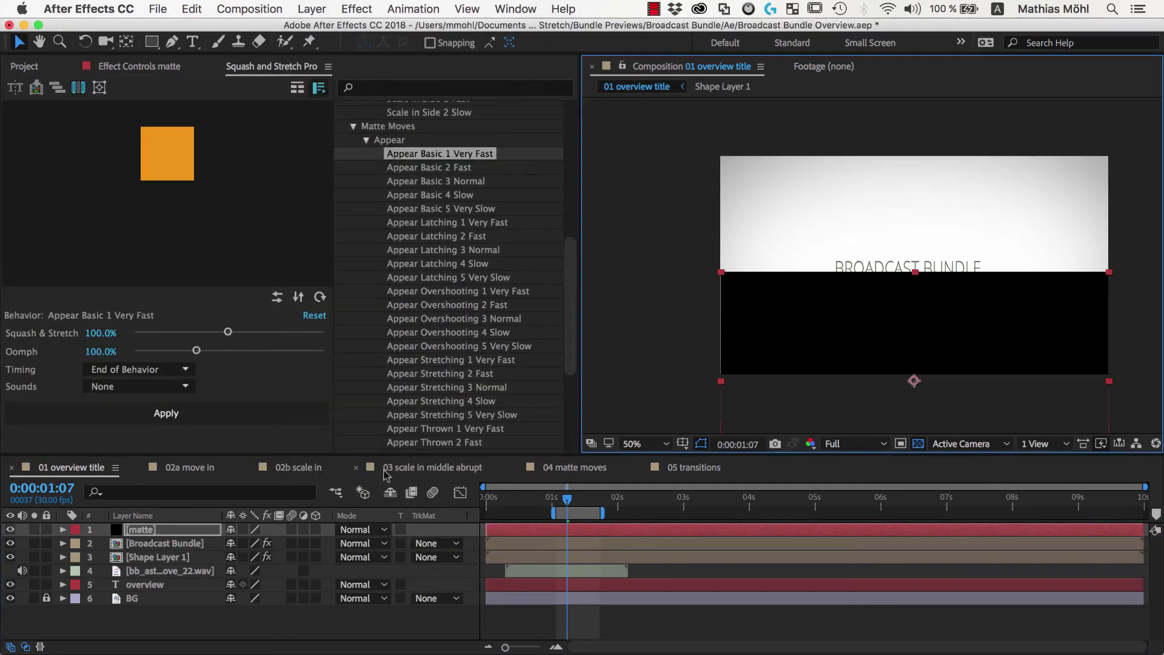
- Set the Broadcast Bundle layer's track matte to Alpha Inverted Matte using the matte layer, and play the animation
{"action": "left_click", "coordinate": [164, 544]}
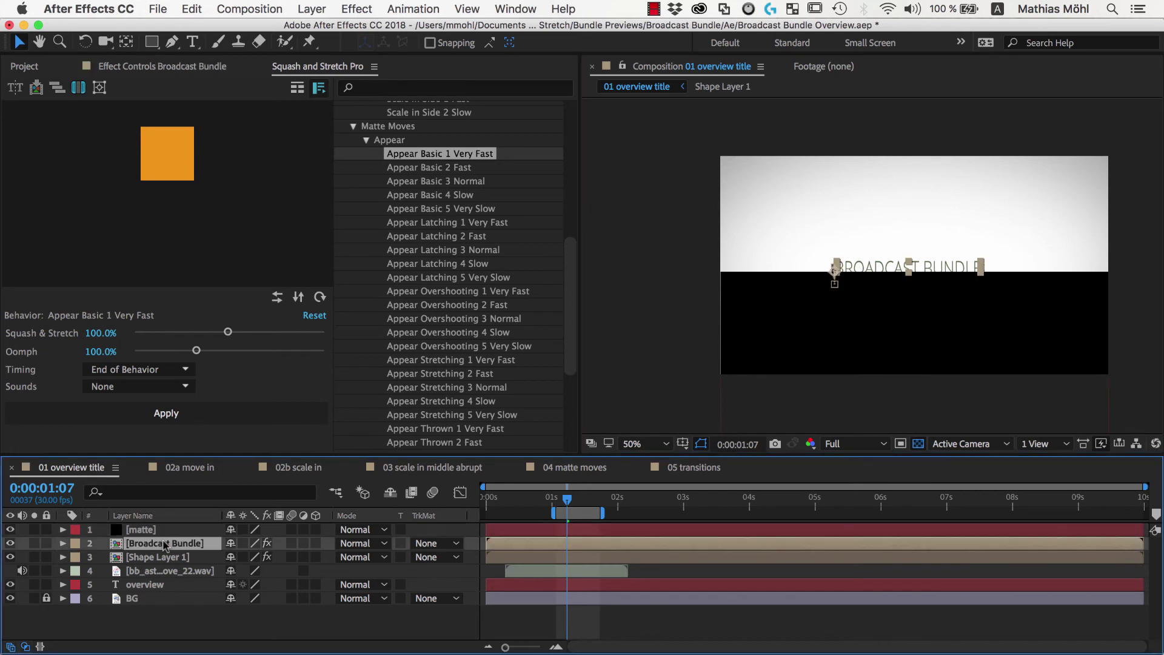
{"action": "left_click", "coordinate": [434, 543]}
{"action": "left_click", "coordinate": [452, 583]}
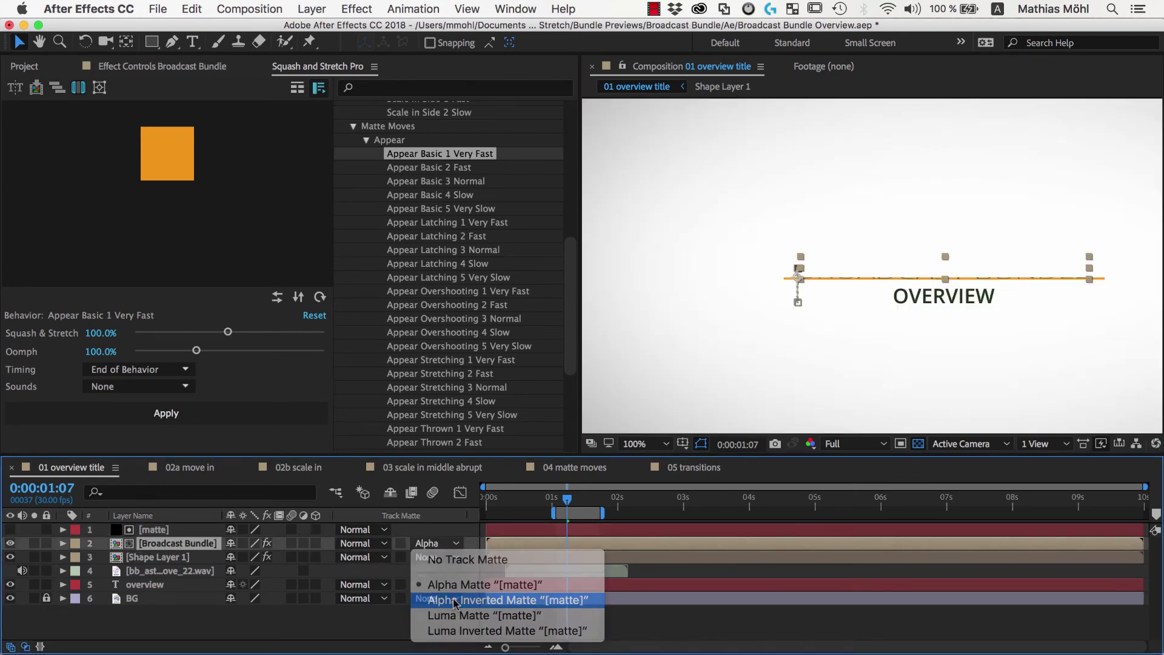
{"action": "left_click", "coordinate": [454, 601]}
{"action": "key", "text": "space"}
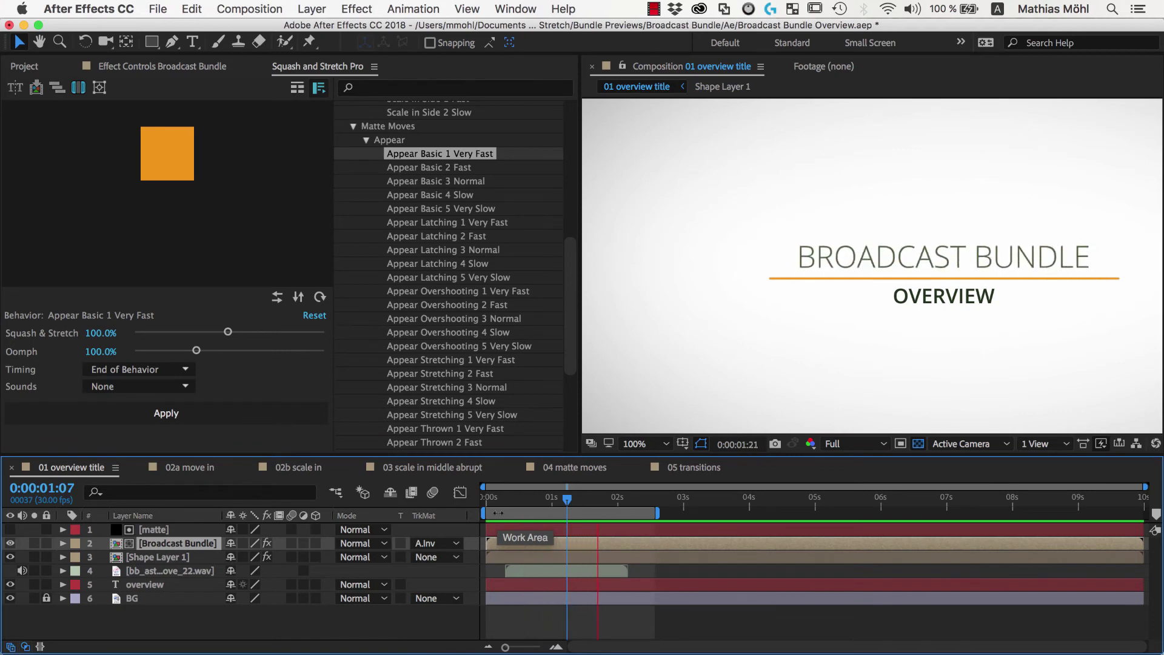
{"action": "key", "text": "space"}
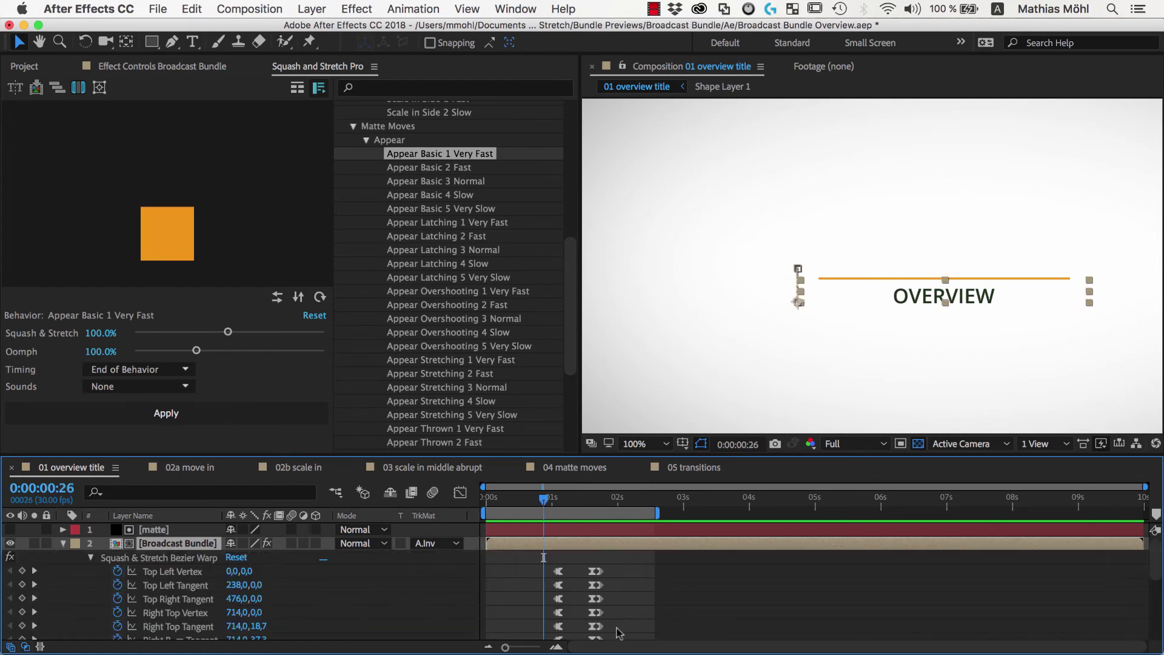
- Try lowering the Broadcast Bundle layer at its first Position keyframe at 0:00:01:02, and undo the move
{"action": "scroll", "coordinate": [640, 604], "scroll_direction": "down", "scroll_amount": 3}
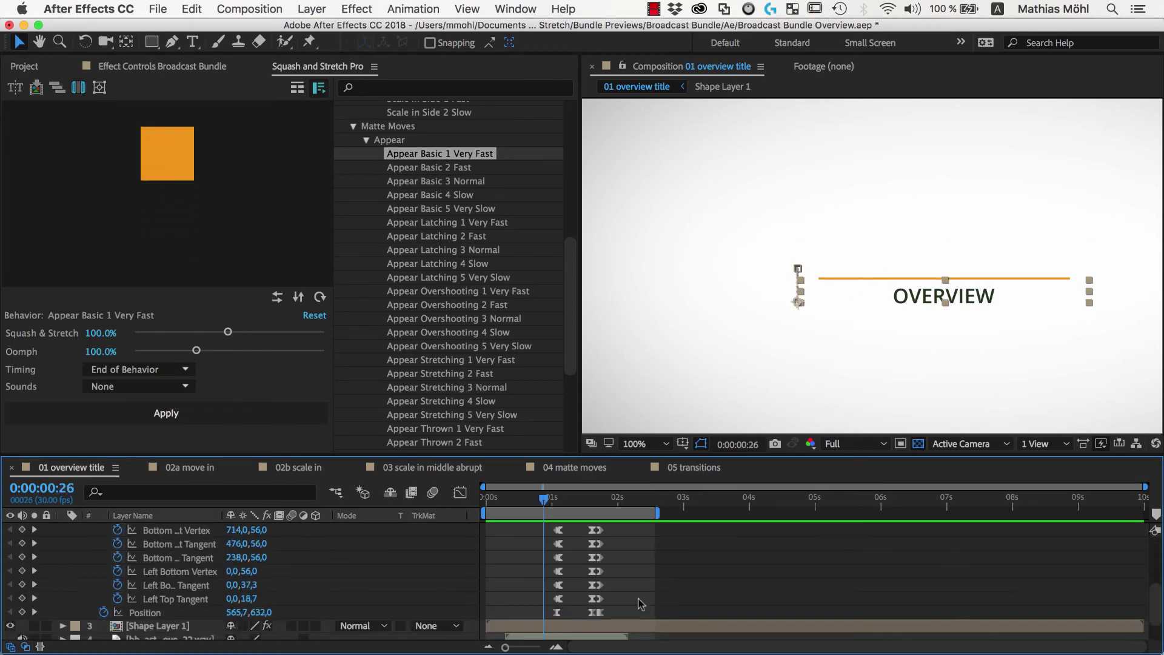
{"action": "key", "text": "k"}
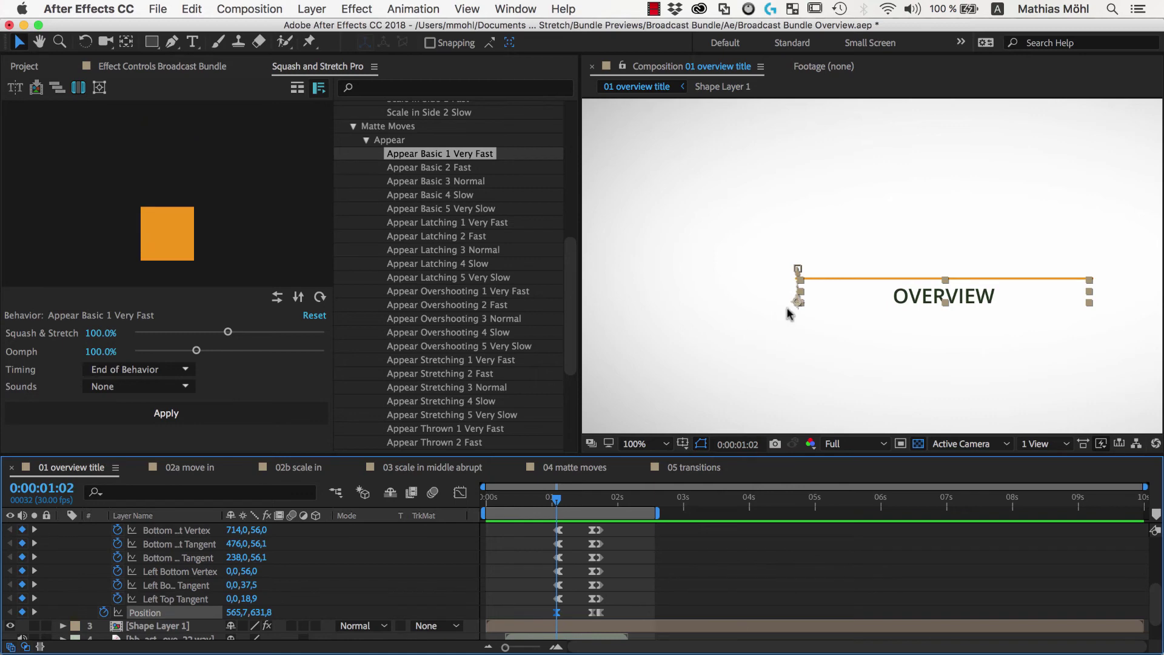
{"action": "left_click_drag", "start_coordinate": [798, 298], "coordinate": [796, 311]}
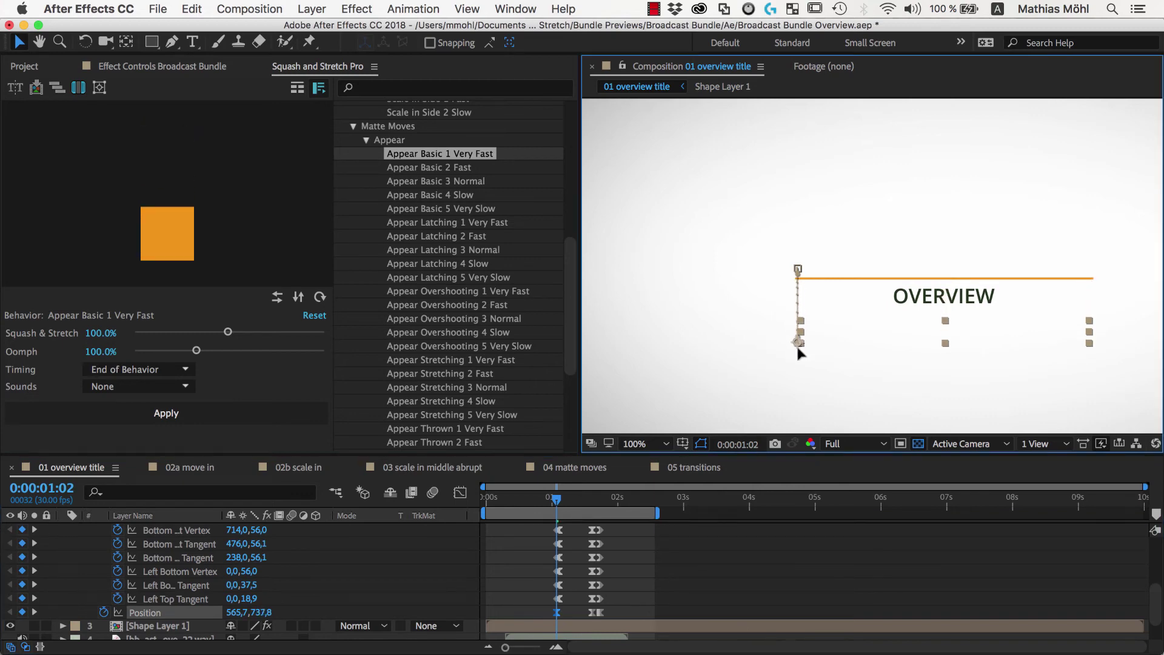
{"action": "key", "text": "super+z"}
- Preview Appear Stretching 2 Fast and the Appear Thrown behaviors from 1 Very Fast to 5 Very Slow
{"action": "scroll", "coordinate": [426, 303], "scroll_direction": "down", "scroll_amount": 3}
{"action": "left_click", "coordinate": [426, 298]}
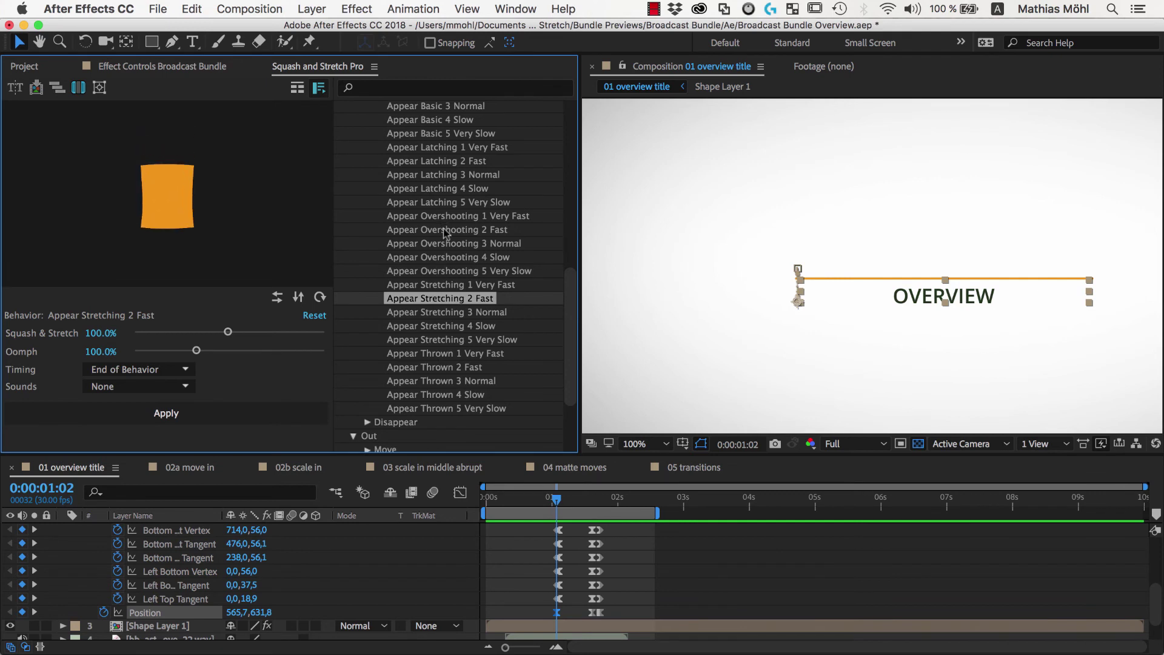
{"action": "scroll", "coordinate": [444, 303], "scroll_direction": "up", "scroll_amount": 3}
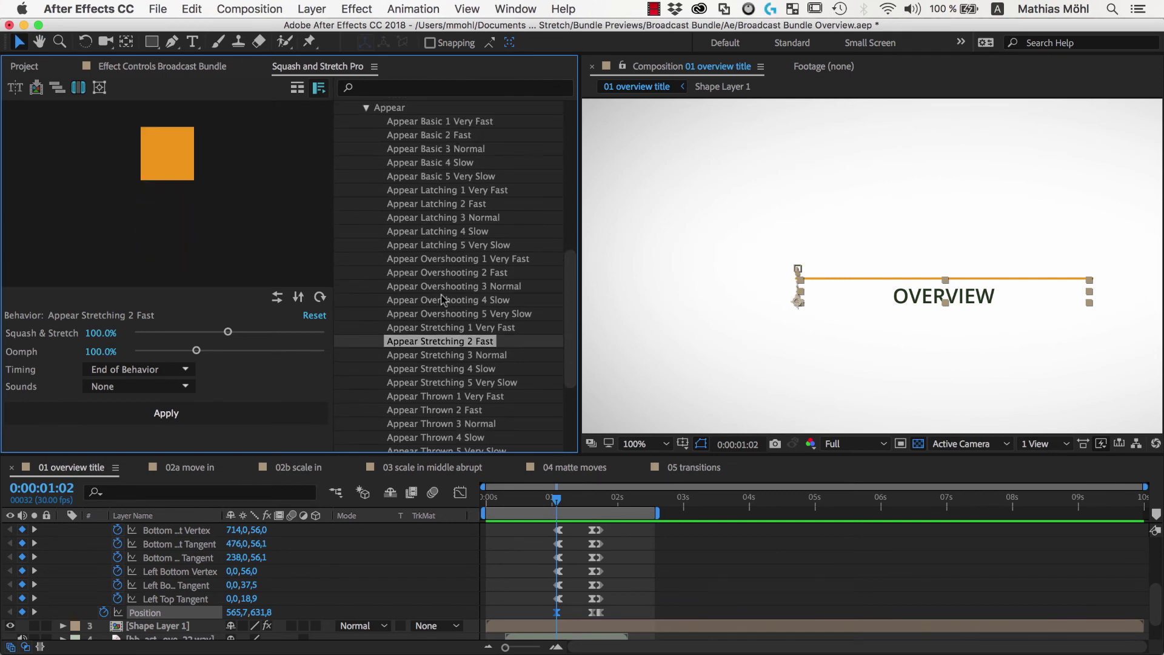
{"action": "scroll", "coordinate": [437, 327], "scroll_direction": "down", "scroll_amount": 4}
{"action": "left_click", "coordinate": [436, 344]}
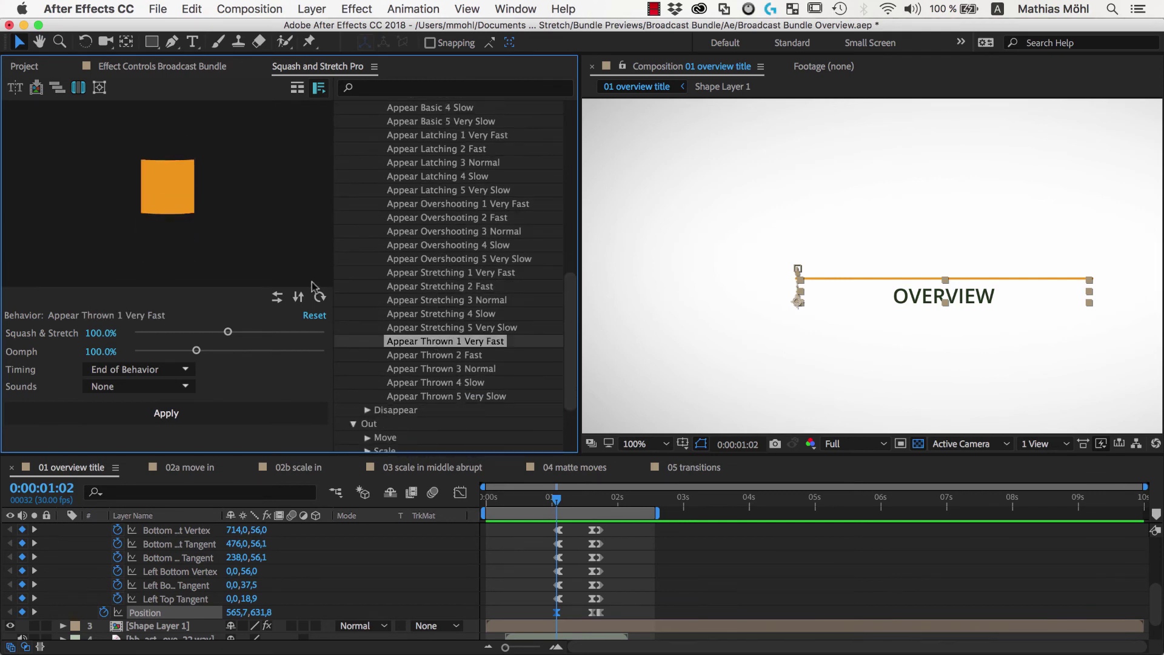
{"action": "left_click", "coordinate": [452, 358]}
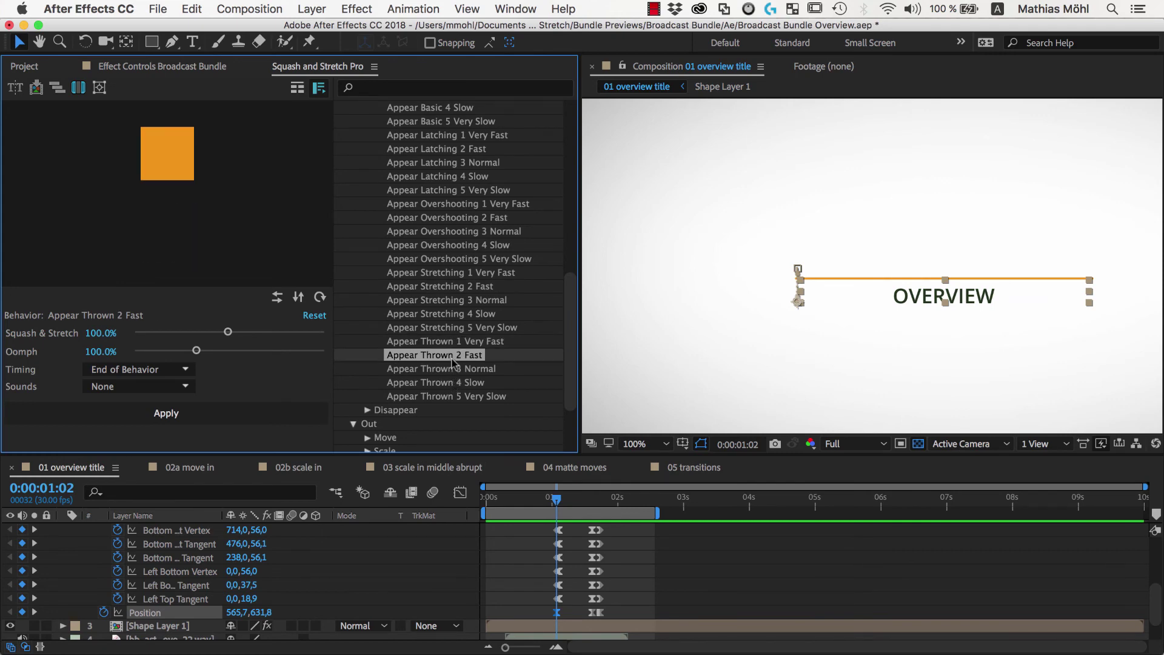
{"action": "left_click", "coordinate": [455, 368]}
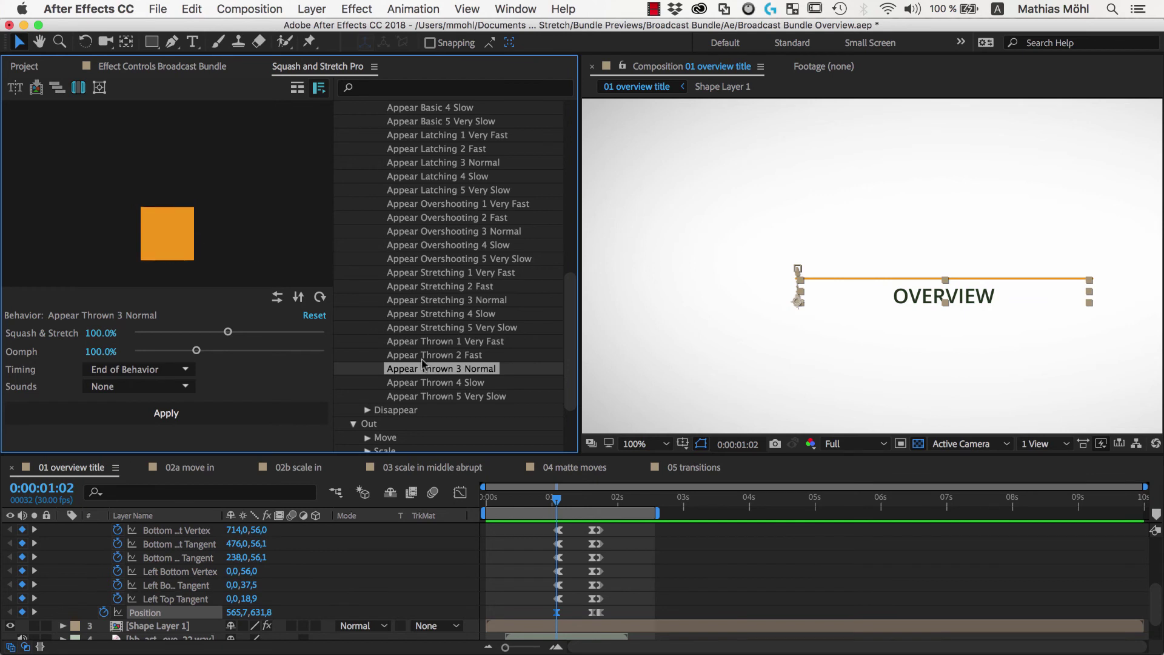
{"action": "left_click", "coordinate": [456, 383]}
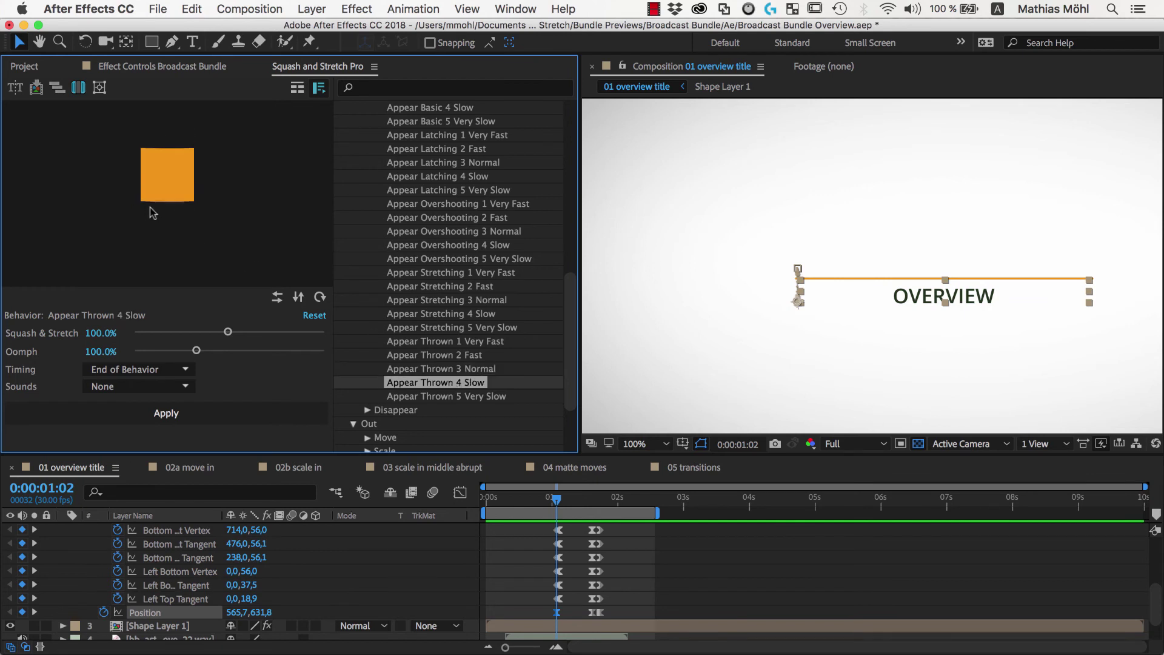
{"action": "key", "text": "Down"}
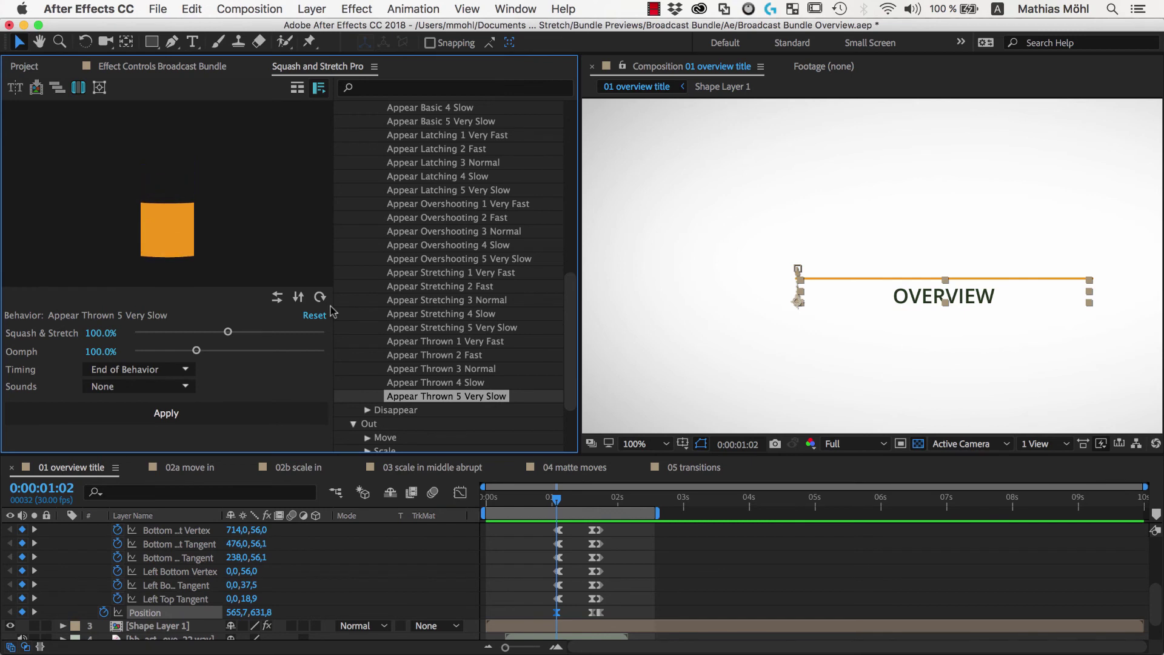
- Expand the Disappear group of the matte moves and look through its behaviors
{"action": "left_click", "coordinate": [367, 412]}
{"action": "scroll", "coordinate": [416, 382], "scroll_direction": "down", "scroll_amount": 5}
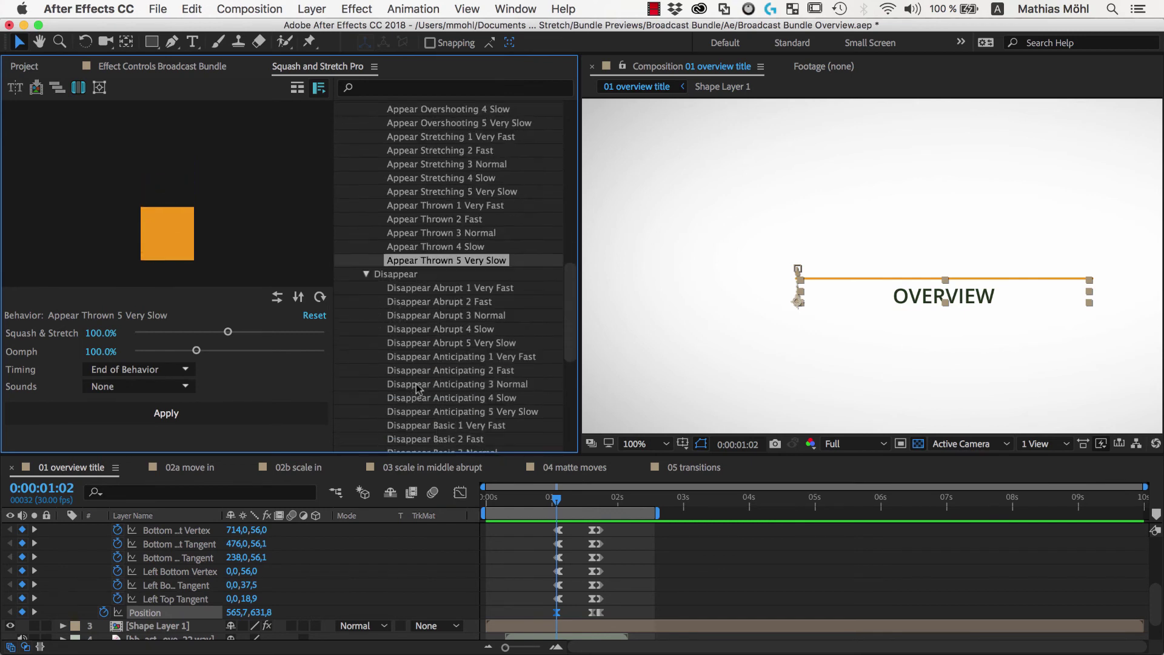
{"action": "scroll", "coordinate": [416, 382], "scroll_direction": "down", "scroll_amount": 1}
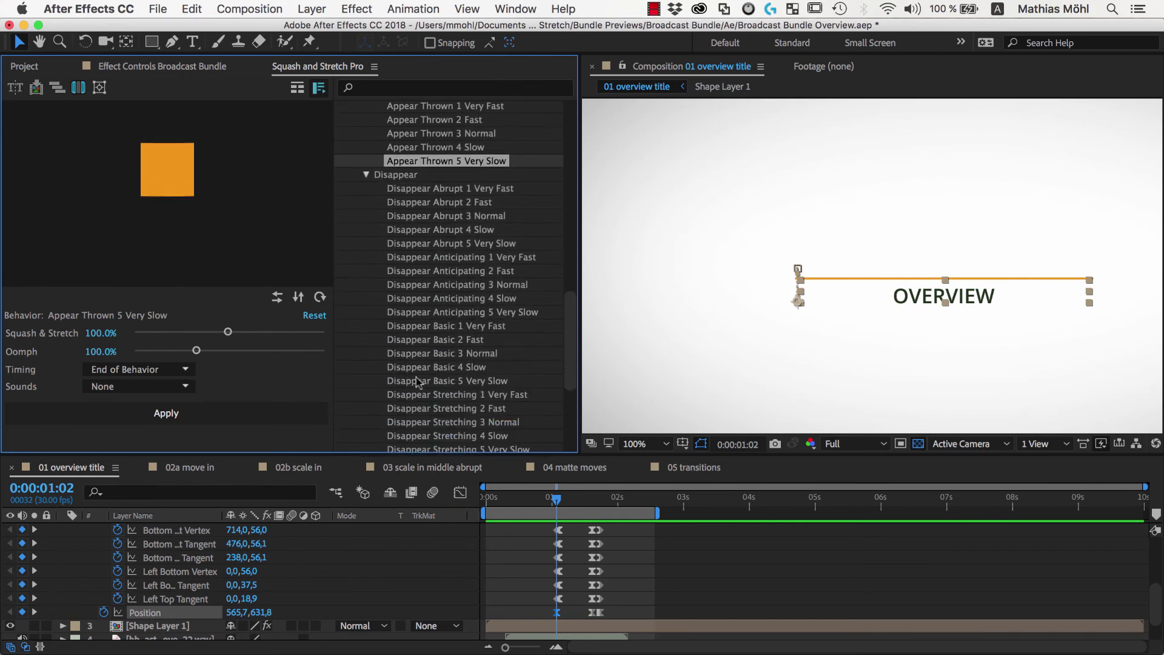
- Preview the Disappear Abrupt 1 Very Fast, Disappear Abrupt 2 Fast and Disappear Anticipating 1 Very Fast behaviors
{"action": "left_click", "coordinate": [434, 190]}
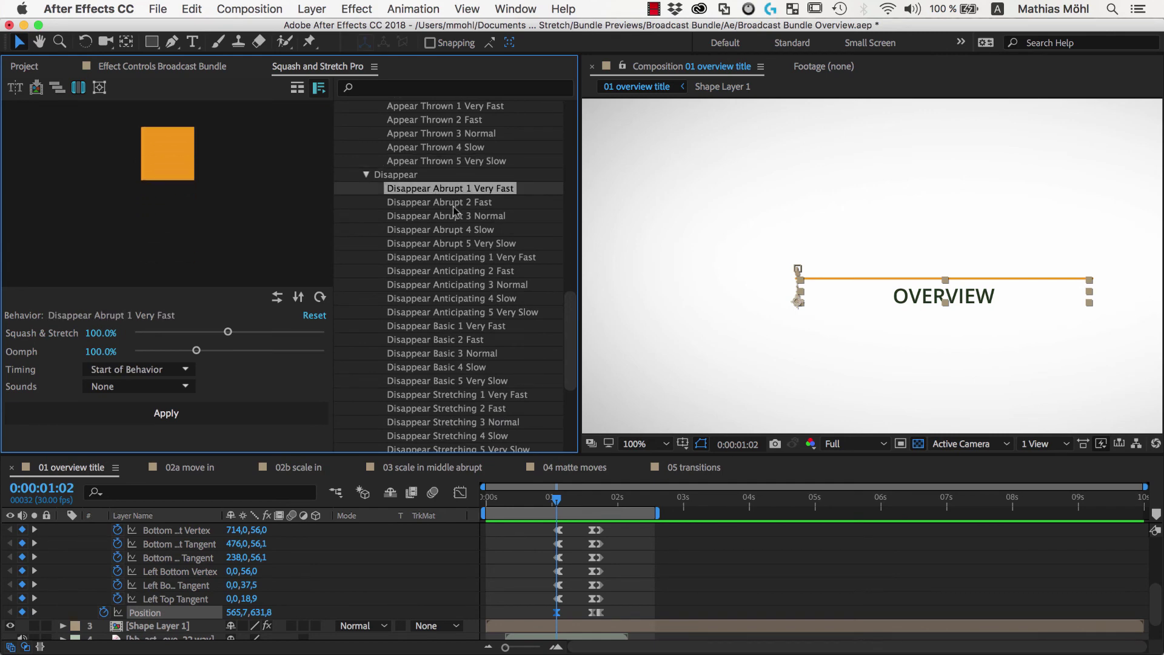
{"action": "left_click", "coordinate": [454, 202]}
{"action": "scroll", "coordinate": [456, 219], "scroll_direction": "down", "scroll_amount": 1}
{"action": "left_click", "coordinate": [456, 221]}
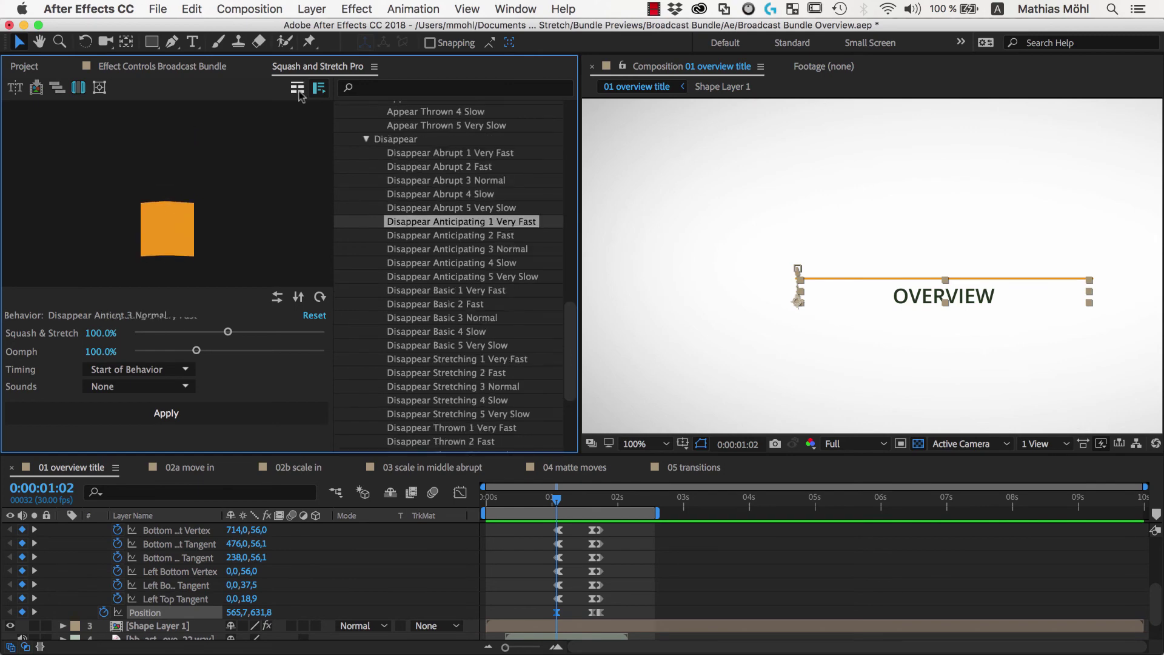
- Open the Squash and Stretch Gallery and examine the Disappear behaviors from Abrupt to Thrown
{"action": "left_click", "coordinate": [298, 91]}
{"action": "scroll", "coordinate": [630, 340], "scroll_direction": "down", "scroll_amount": 2}
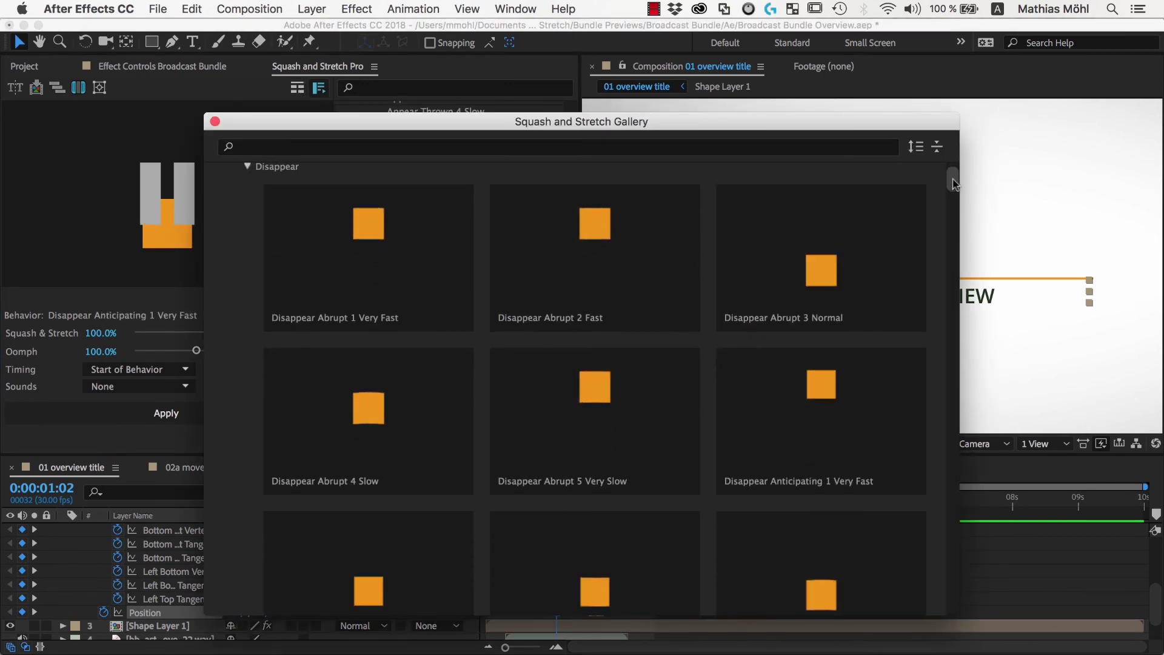
{"action": "scroll", "coordinate": [955, 197], "scroll_direction": "down", "scroll_amount": 1}
{"action": "scroll", "coordinate": [956, 197], "scroll_direction": "down", "scroll_amount": 5}
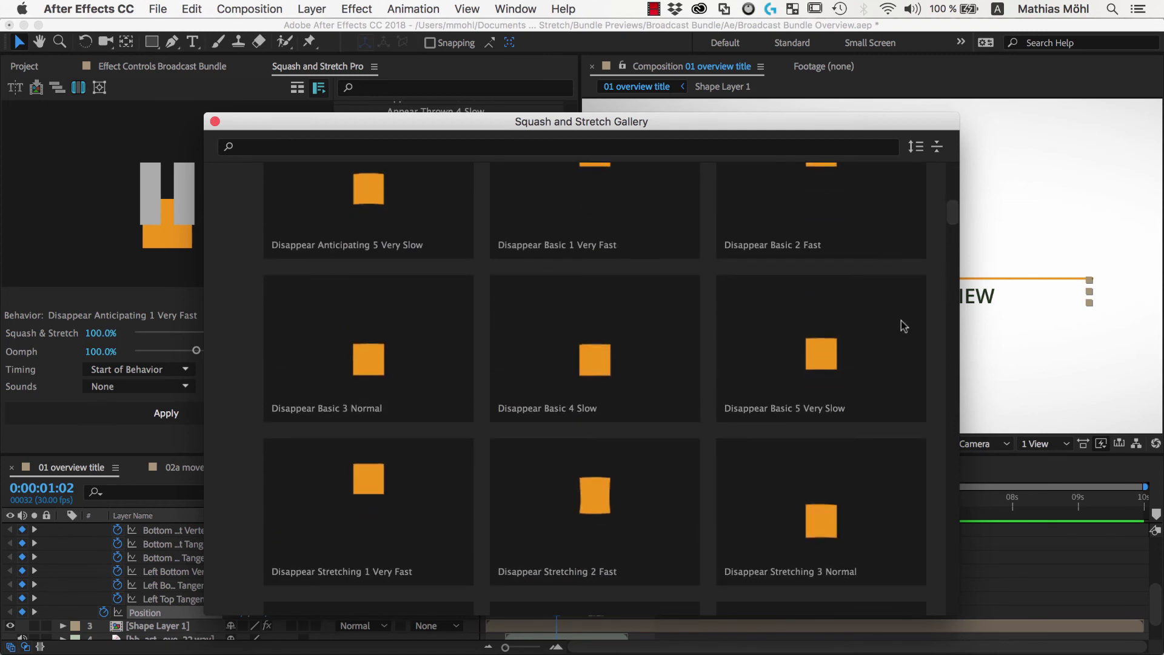
{"action": "scroll", "coordinate": [955, 234], "scroll_direction": "down", "scroll_amount": 3}
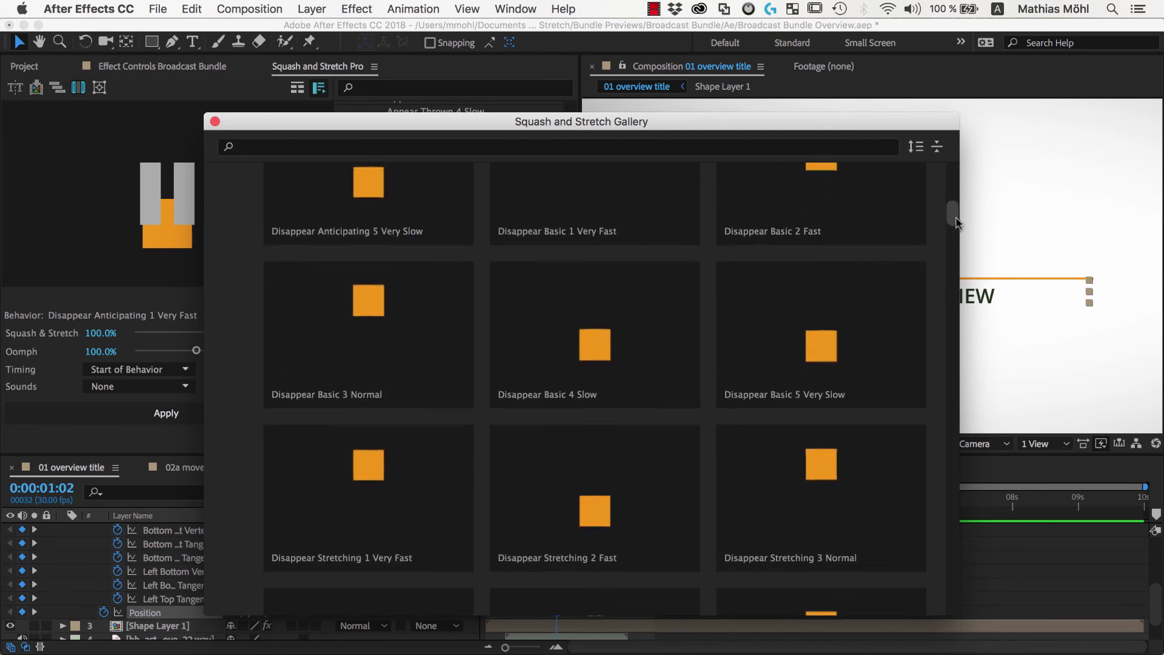
{"action": "scroll", "coordinate": [955, 237], "scroll_direction": "down", "scroll_amount": 2}
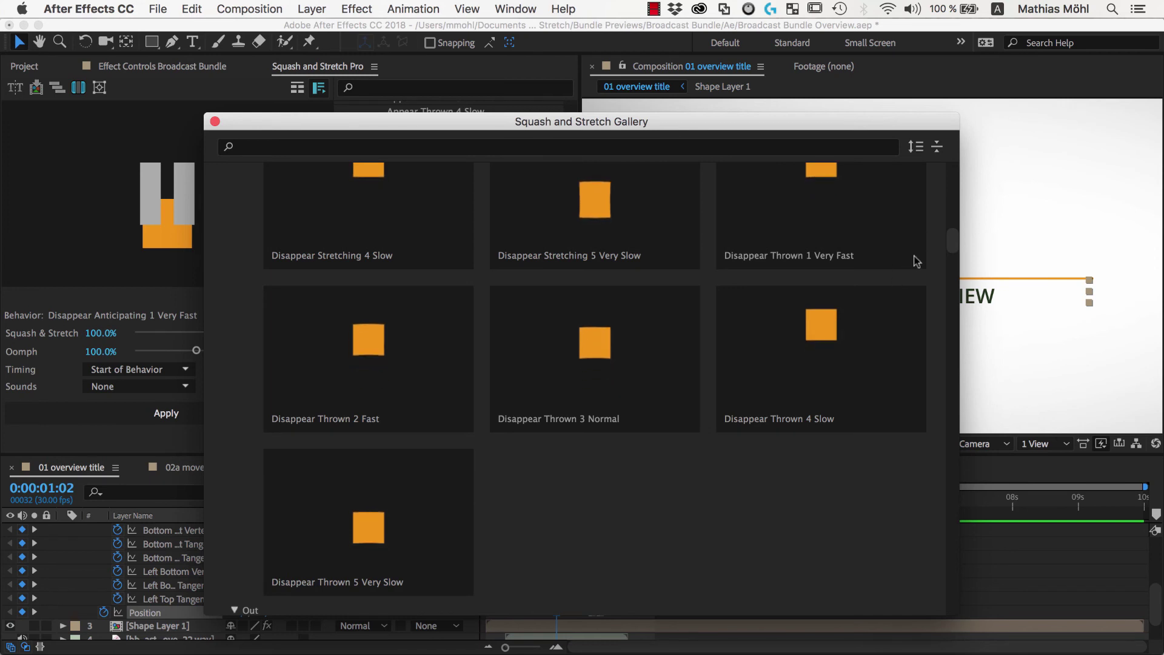
- Examine the Out Move behaviors in the gallery, from Abrupt out through Basic and Overshoot to Stretch Move Out
{"action": "scroll", "coordinate": [952, 241], "scroll_direction": "down", "scroll_amount": 7}
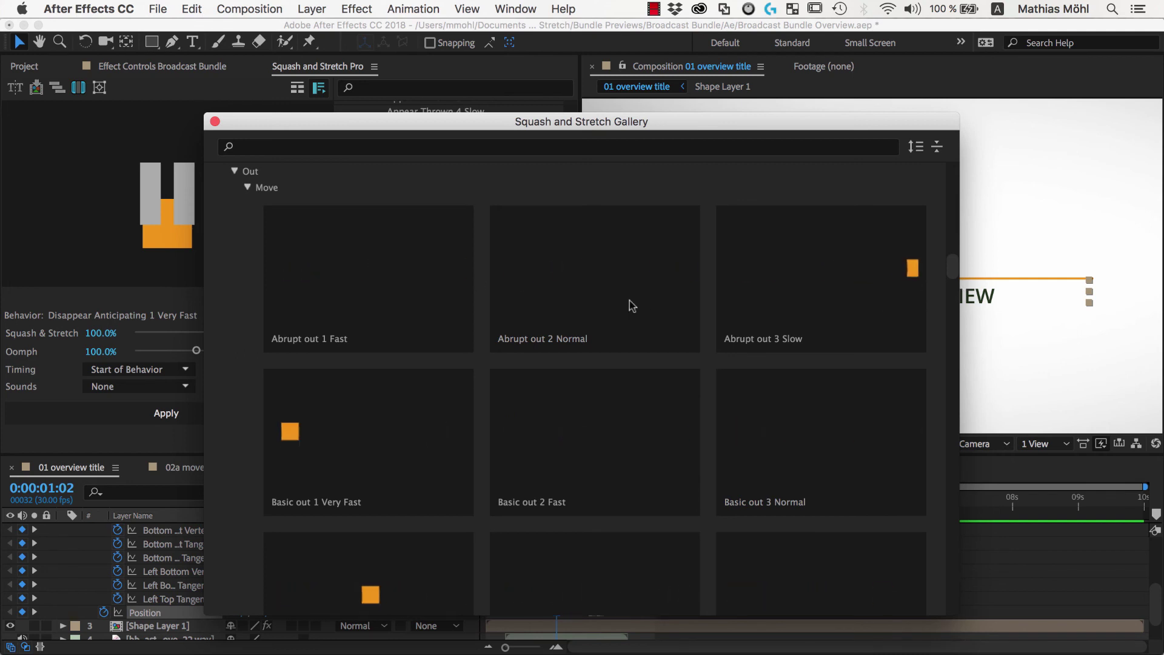
{"action": "scroll", "coordinate": [455, 316], "scroll_direction": "down", "scroll_amount": 1}
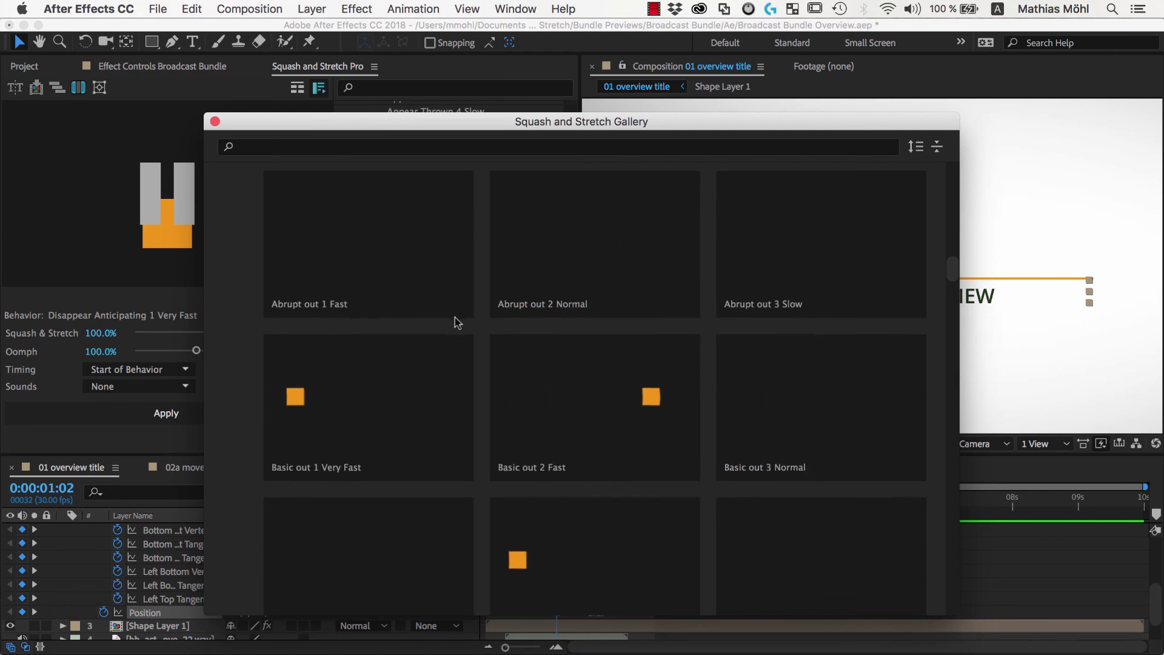
{"action": "scroll", "coordinate": [455, 318], "scroll_direction": "down", "scroll_amount": 1}
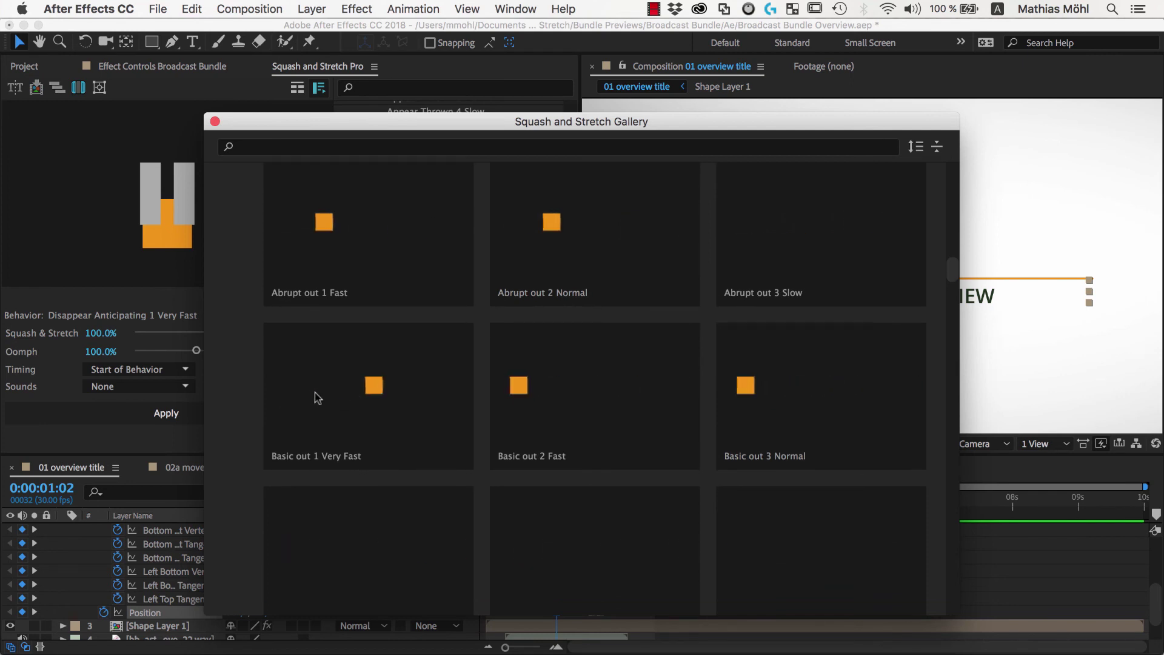
{"action": "scroll", "coordinate": [529, 403], "scroll_direction": "down", "scroll_amount": 2}
{"action": "scroll", "coordinate": [531, 405], "scroll_direction": "down", "scroll_amount": 5}
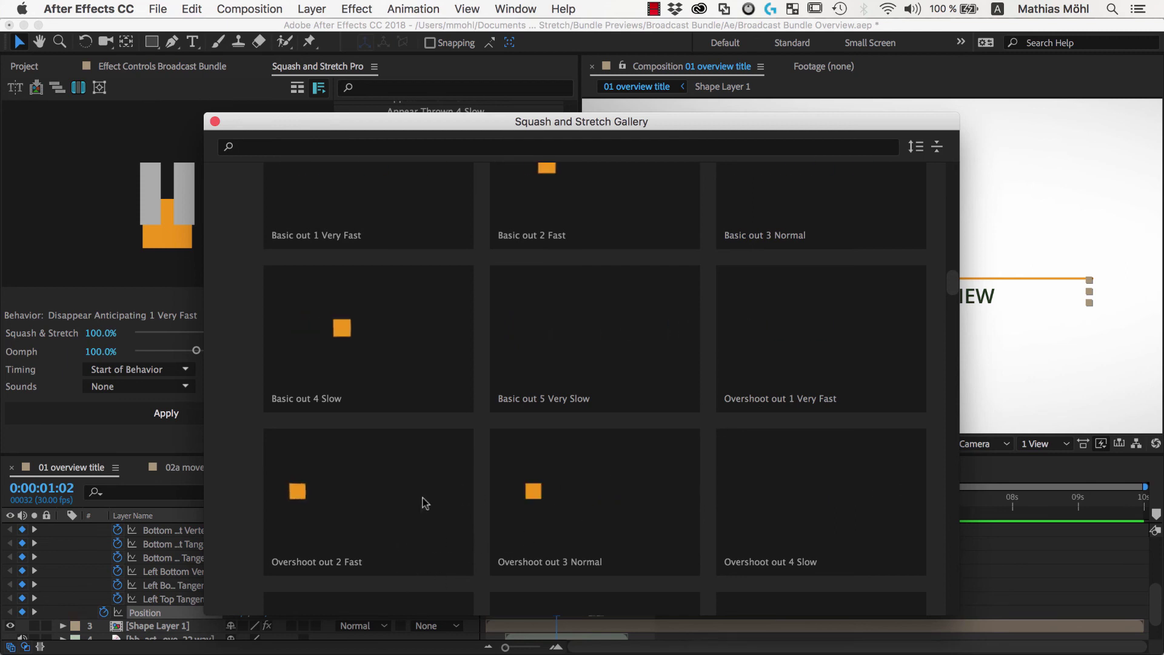
{"action": "scroll", "coordinate": [546, 533], "scroll_direction": "down", "scroll_amount": 10}
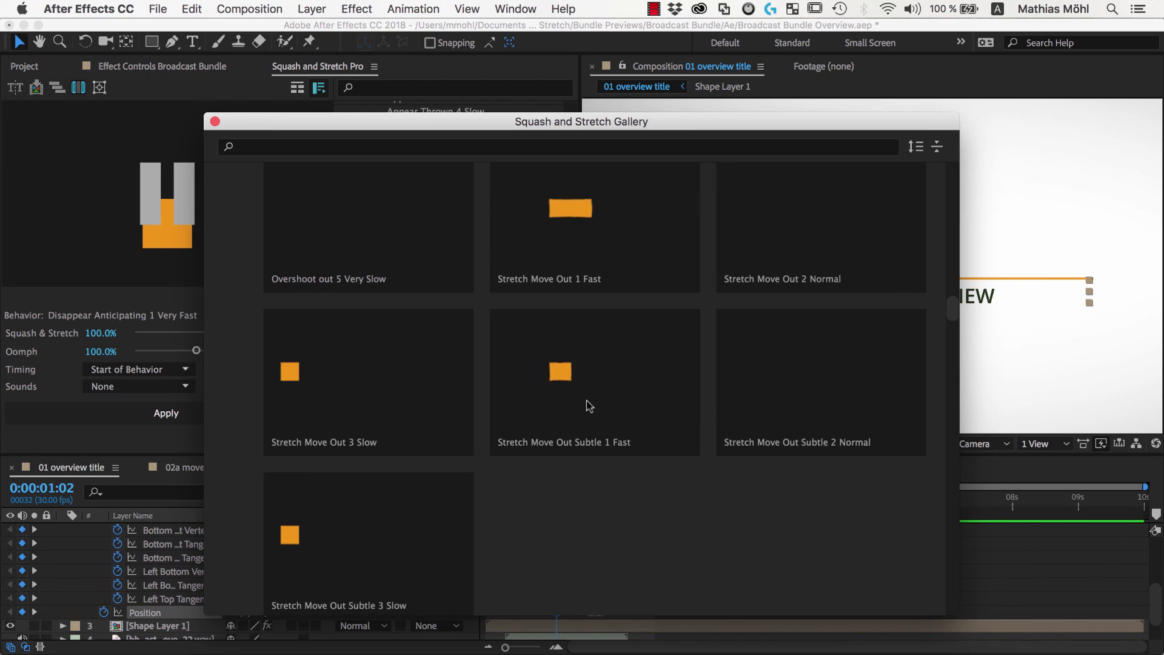
- Examine the Out Scale behaviors in the gallery, from Rotate Scale out to Scale out Corner and Scale out Middle
{"action": "scroll", "coordinate": [588, 405], "scroll_direction": "down", "scroll_amount": 10}
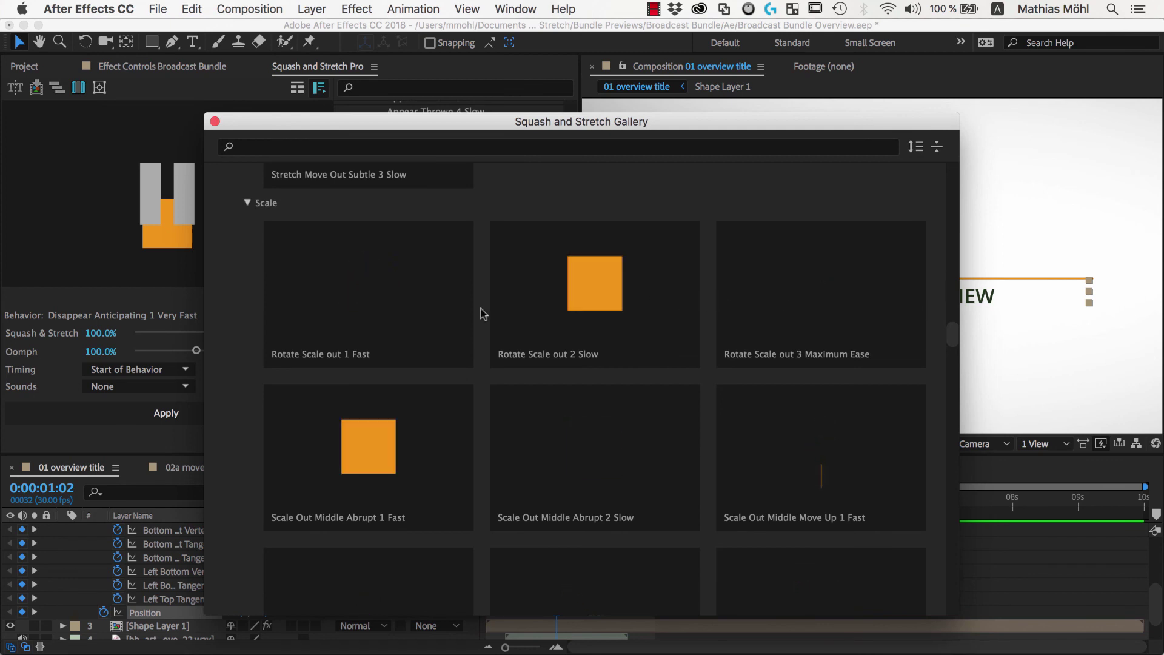
{"action": "scroll", "coordinate": [549, 325], "scroll_direction": "down", "scroll_amount": 5}
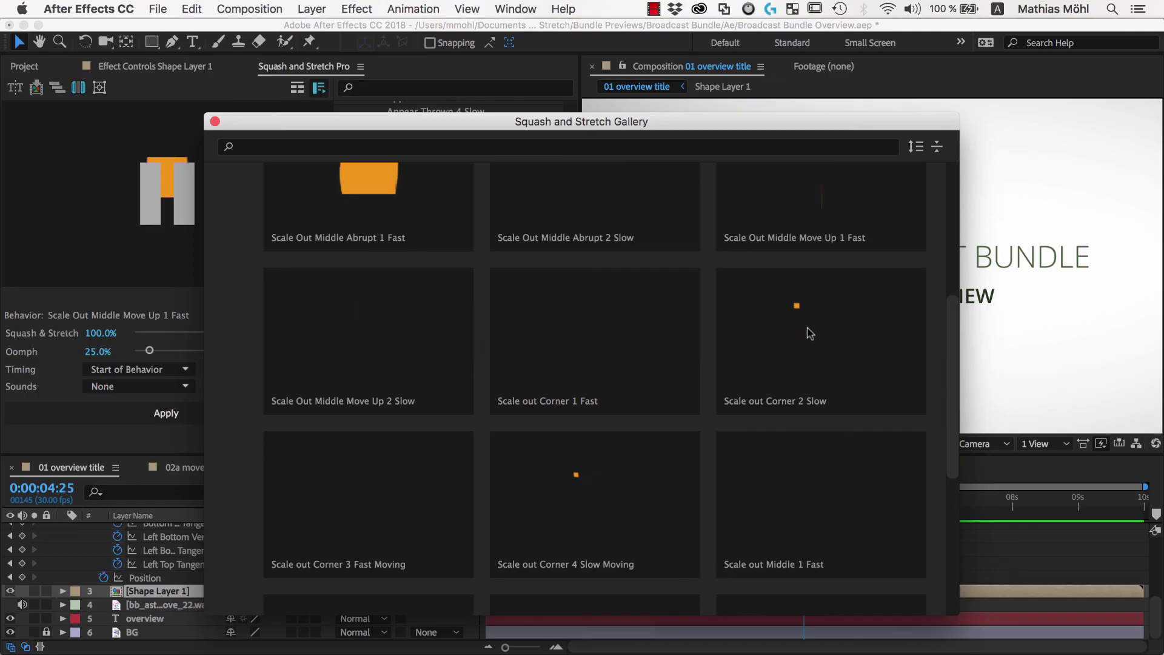
{"action": "scroll", "coordinate": [827, 344], "scroll_direction": "down", "scroll_amount": 1}
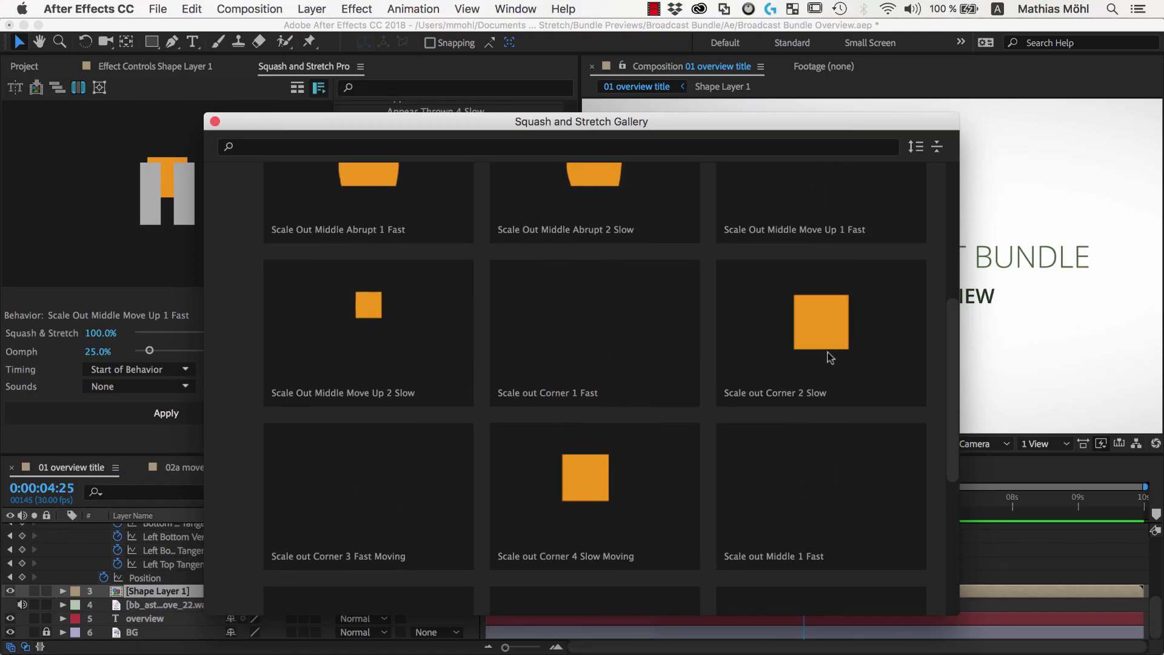
{"action": "scroll", "coordinate": [829, 356], "scroll_direction": "down", "scroll_amount": 1}
{"action": "scroll", "coordinate": [829, 356], "scroll_direction": "down", "scroll_amount": 5}
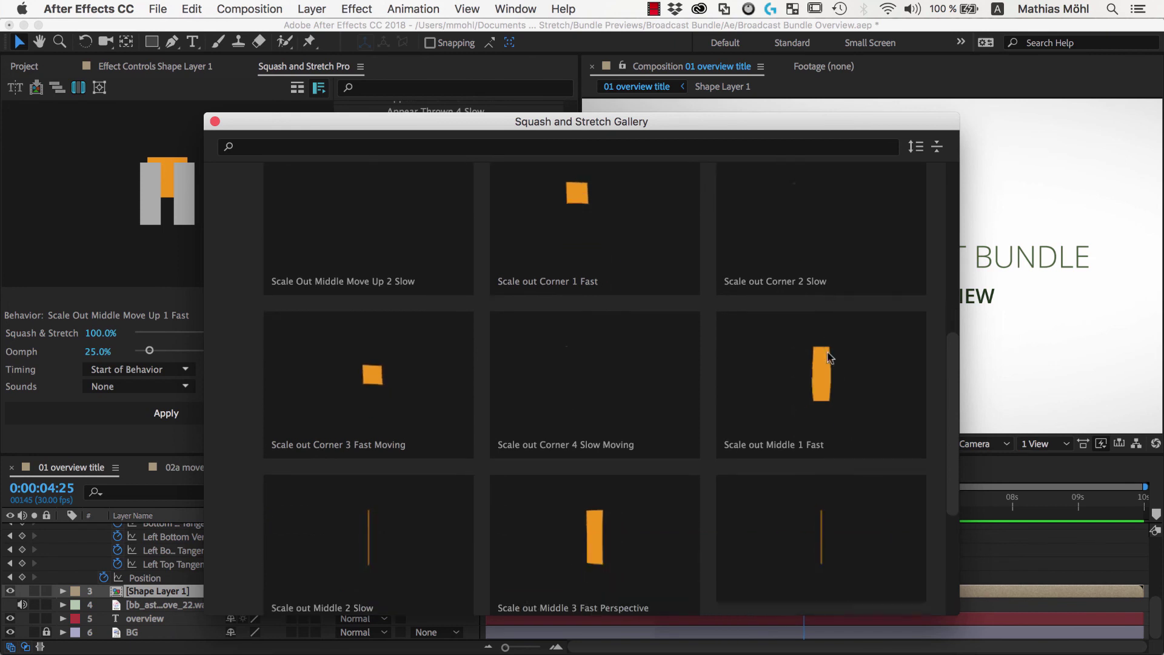
{"action": "scroll", "coordinate": [832, 376], "scroll_direction": "down", "scroll_amount": 5}
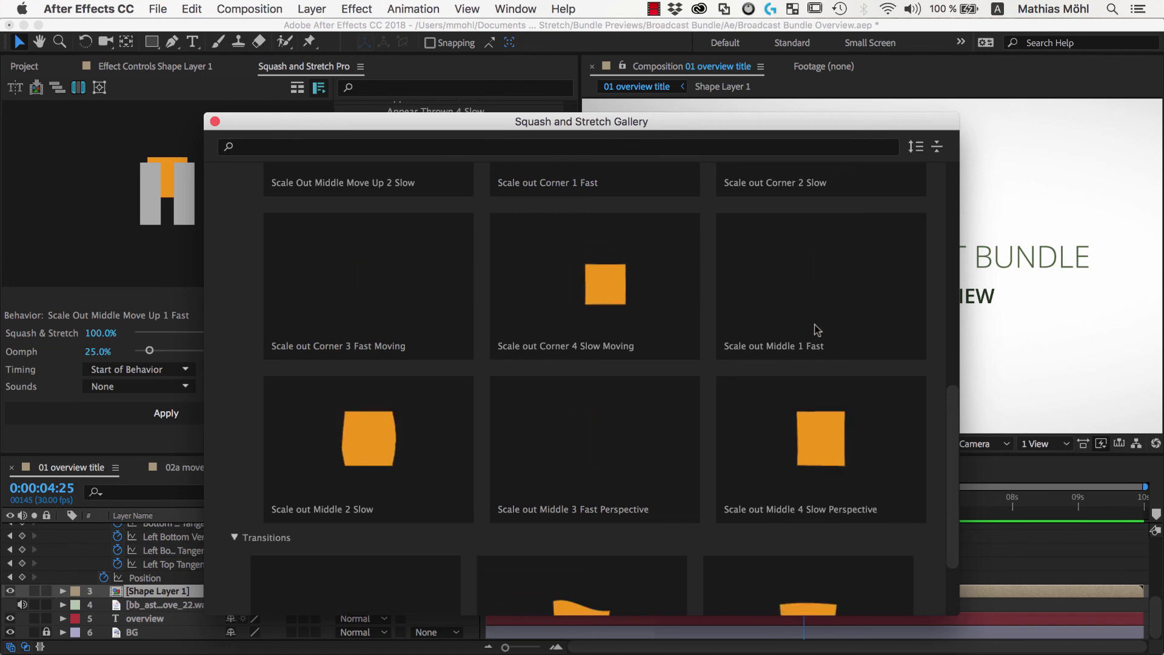
- Choose Bottom Scale Wave Transition from the Transitions group of the gallery
{"action": "scroll", "coordinate": [813, 325], "scroll_direction": "down", "scroll_amount": 1}
{"action": "scroll", "coordinate": [814, 325], "scroll_direction": "down", "scroll_amount": 5}
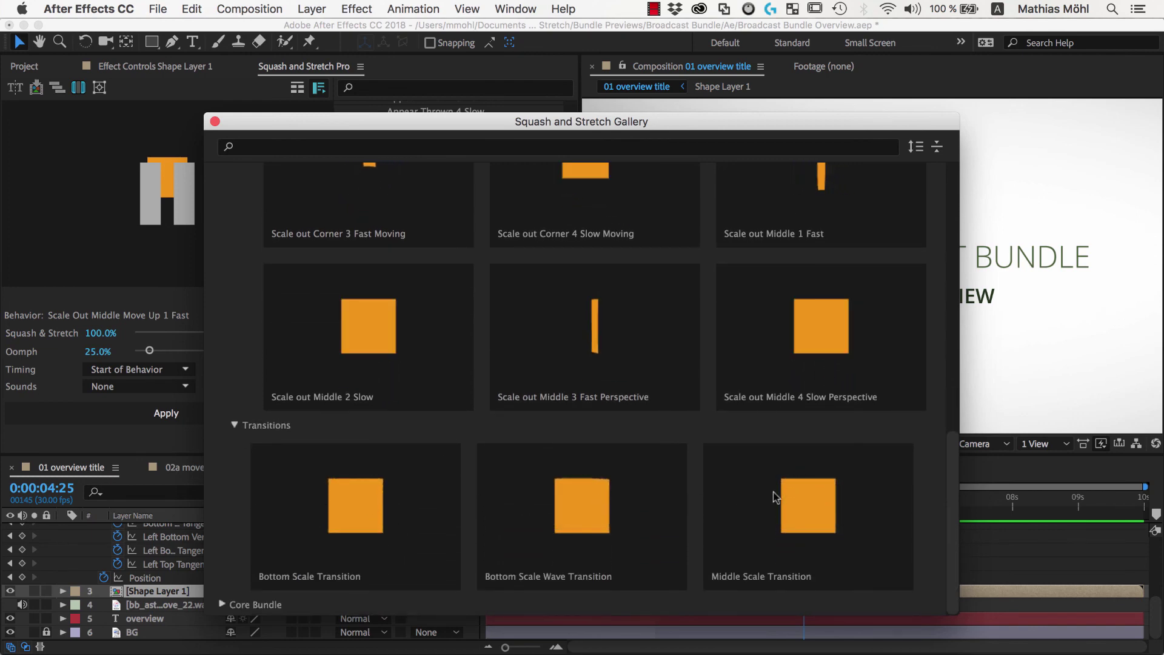
{"action": "double_click", "coordinate": [600, 518]}
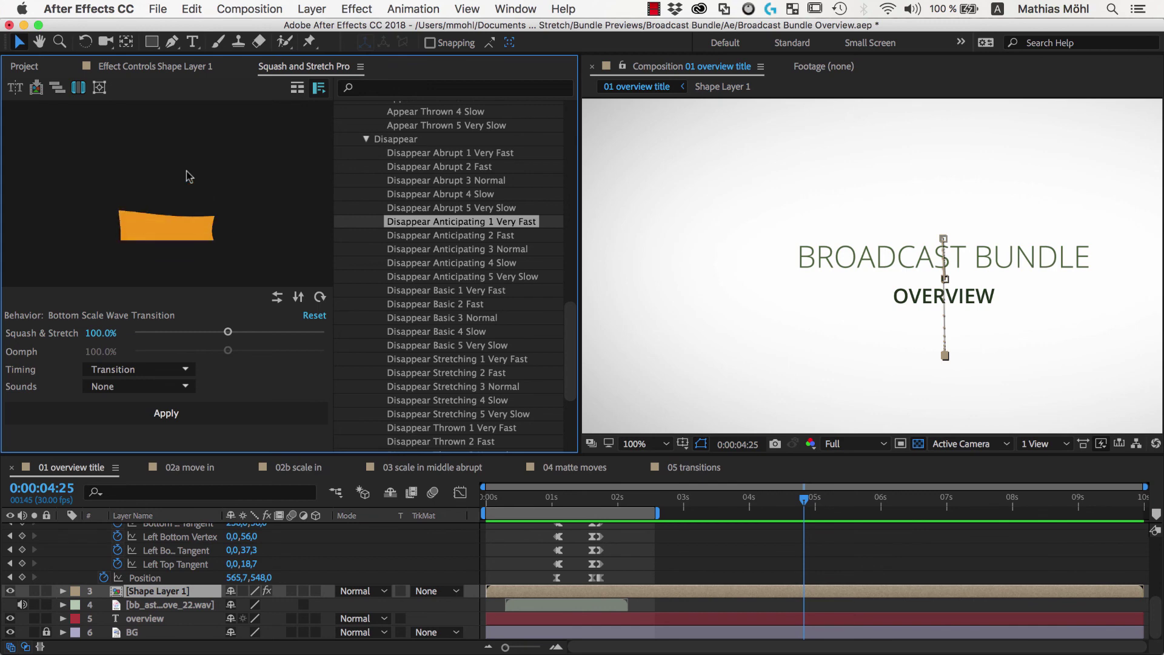
- Scrub through the 05 transitions composition and select its After and Before text layers at 0:00:01:17
{"action": "left_click", "coordinate": [695, 467]}
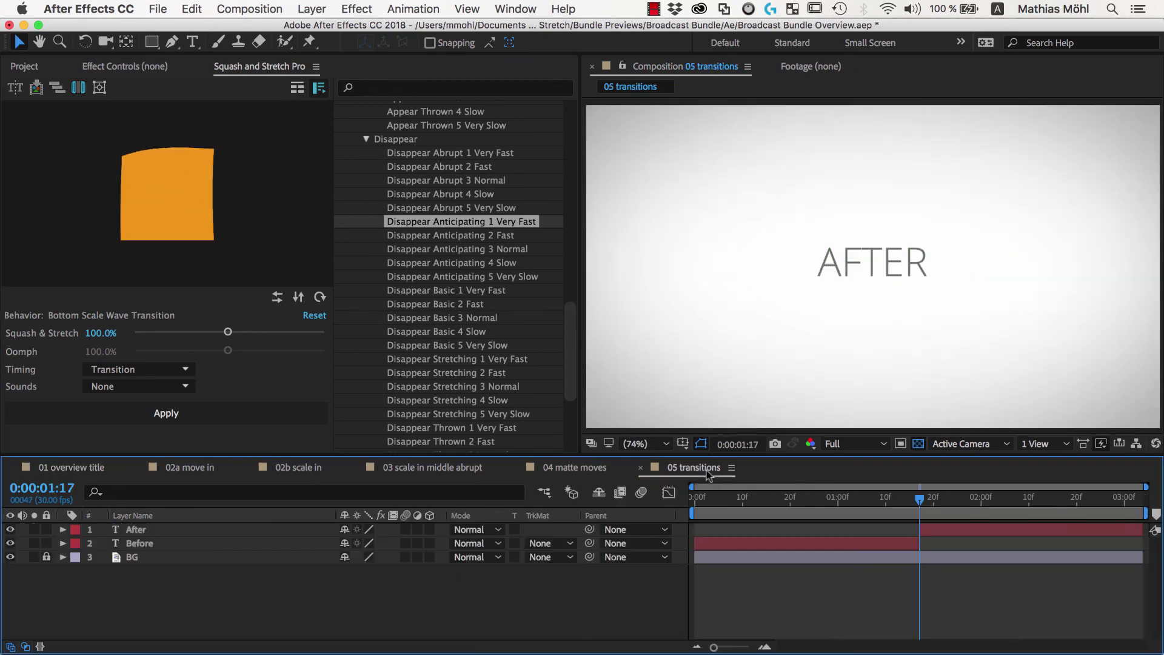
{"action": "left_click", "coordinate": [802, 498]}
{"action": "left_click_drag", "start_coordinate": [900, 499], "coordinate": [988, 503]}
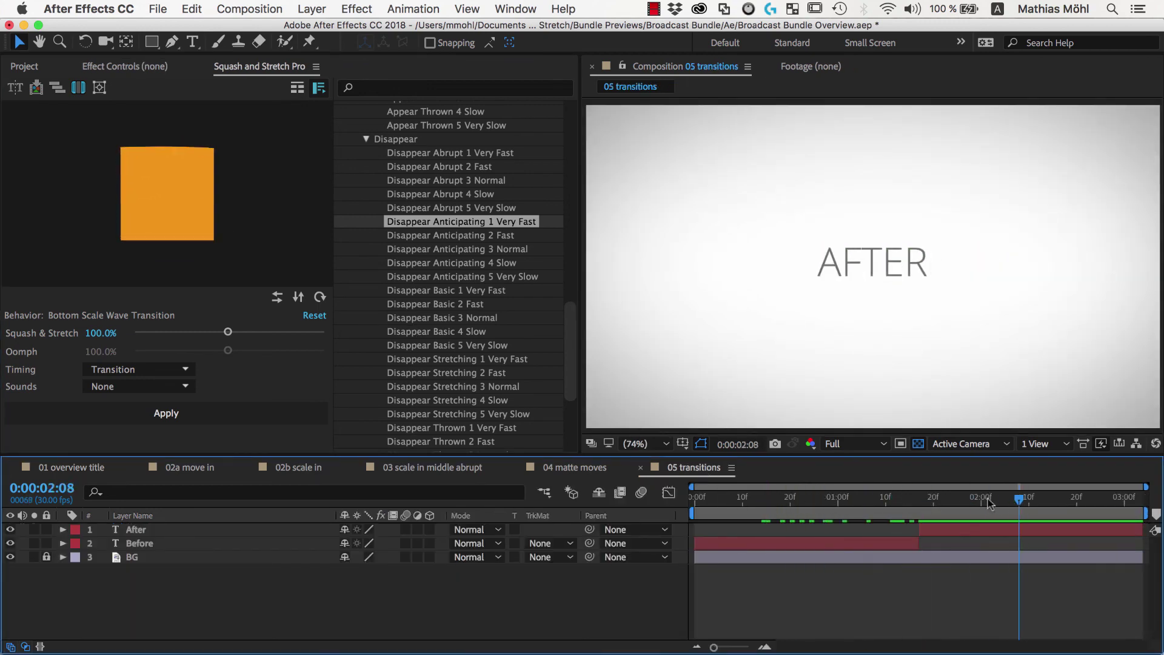
{"action": "left_click", "coordinate": [139, 530]}
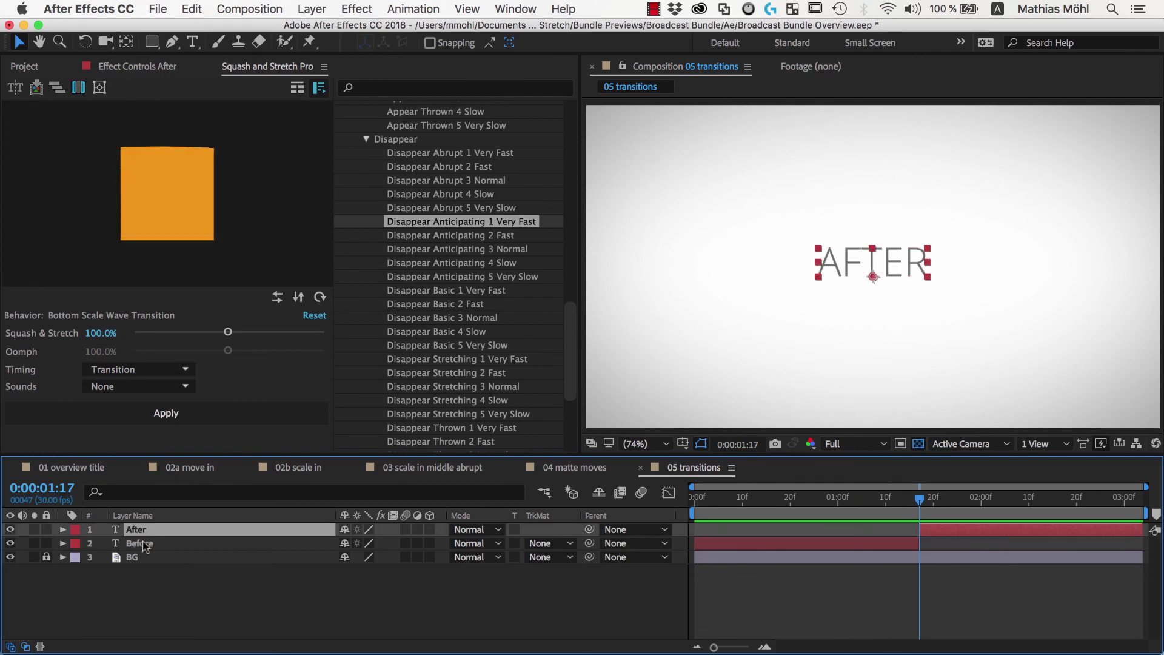
{"action": "left_click", "coordinate": [144, 545], "text": "shift"}
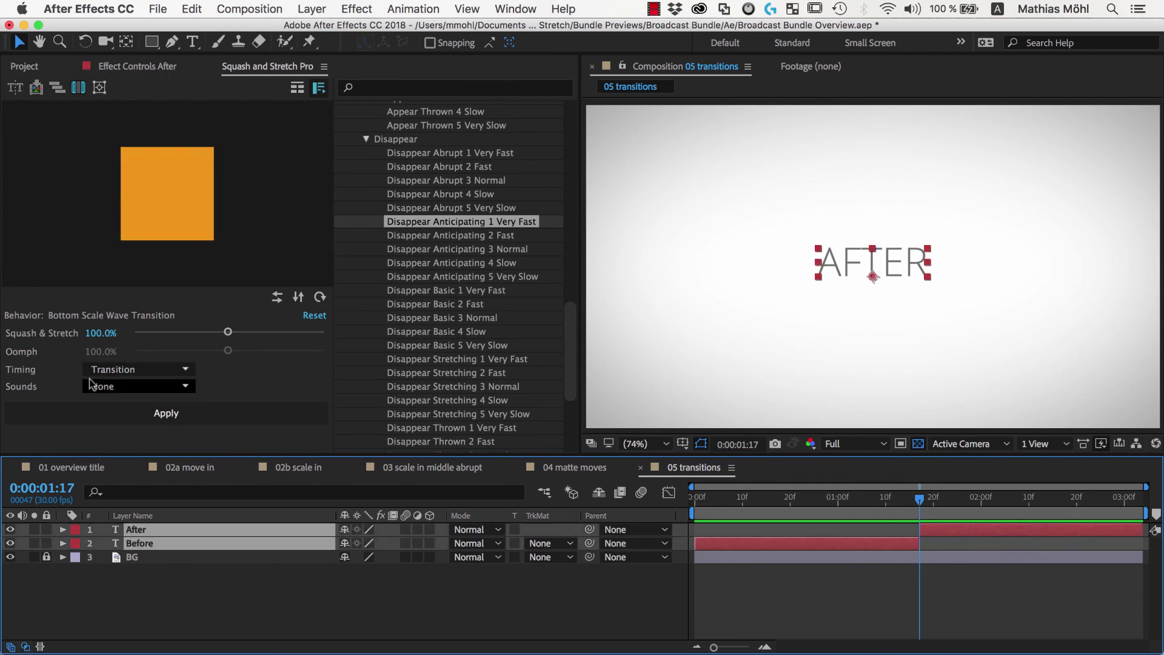
- Apply the Bottom Scale Wave Transition with the Abstract Low sound to both text layers without splitting the texts into characters
{"action": "left_click", "coordinate": [115, 386]}
{"action": "left_click", "coordinate": [121, 307]}
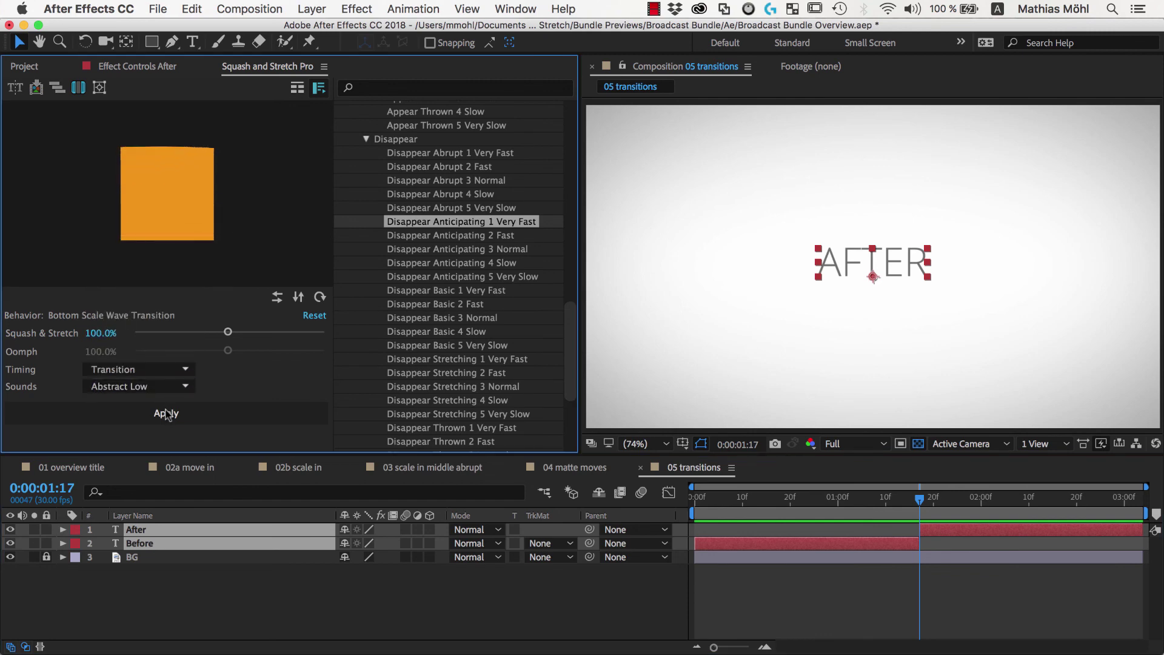
{"action": "left_click", "coordinate": [166, 413]}
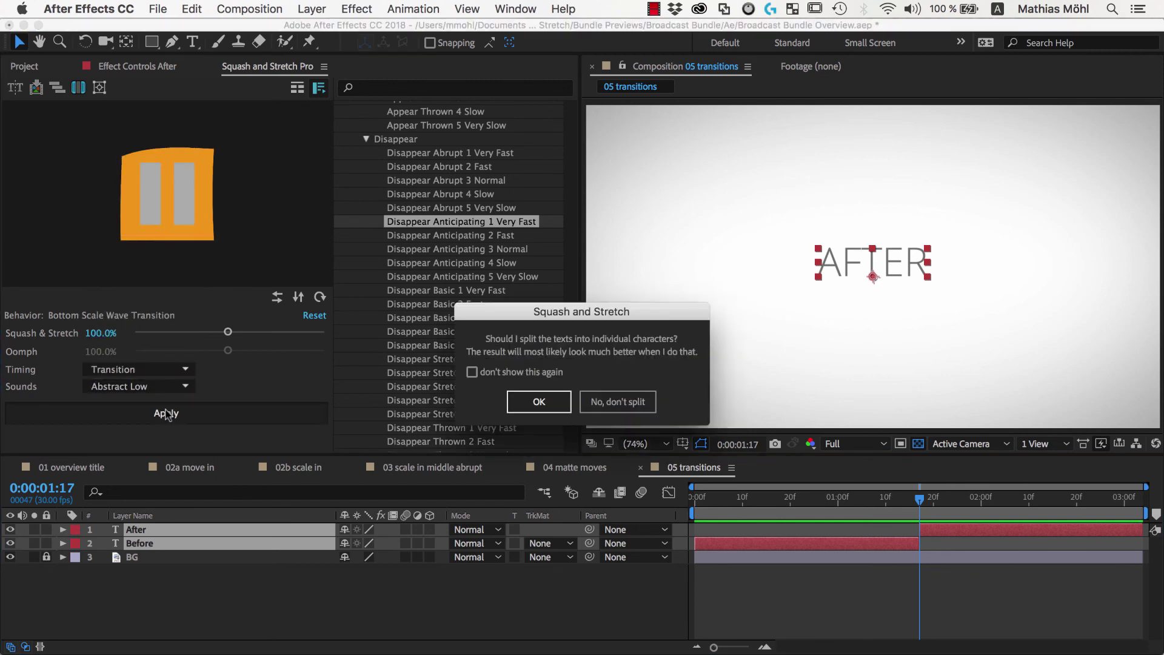
{"action": "left_click", "coordinate": [619, 401]}
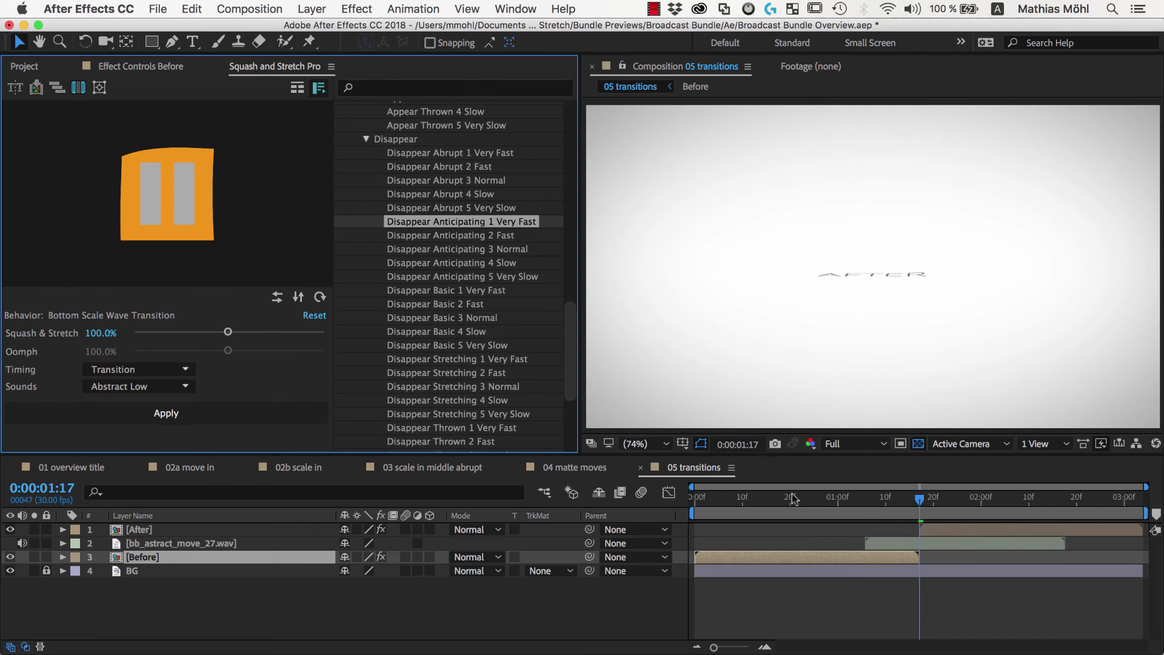
- Play the wave transition from the start of the composition and undo its application
{"action": "left_click_drag", "start_coordinate": [793, 498], "coordinate": [700, 500]}
{"action": "key", "text": "space"}
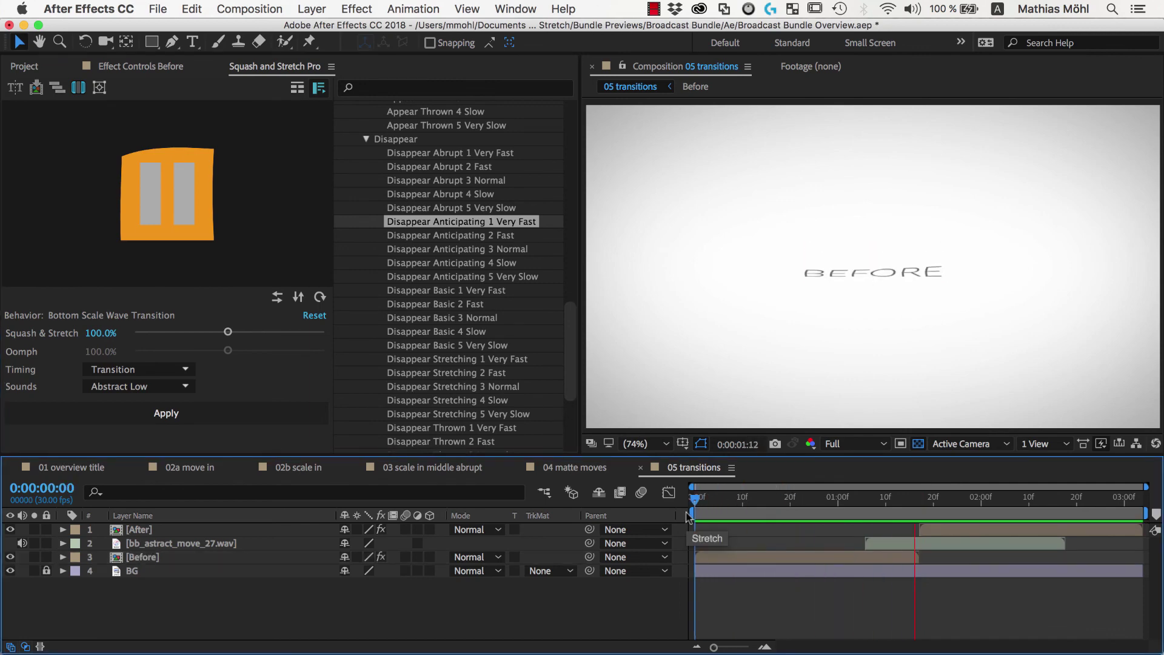
{"action": "key", "text": "super+z"}
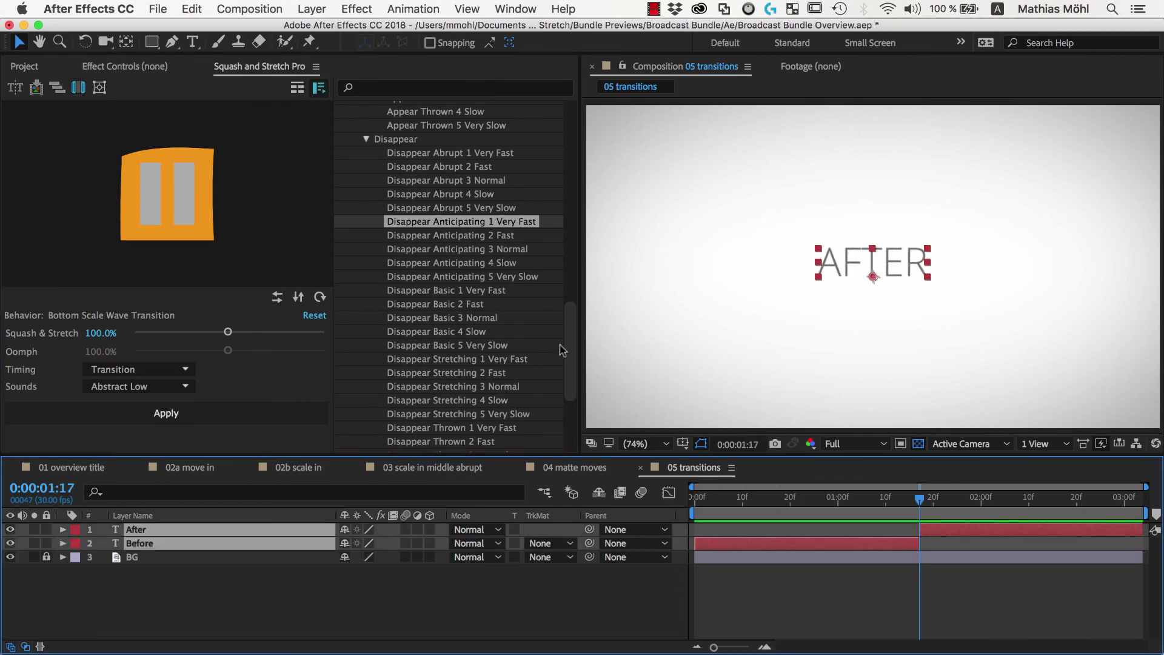
- Apply the Bottom Scale Transition with the Electronic 3 sound to the After and Before layers without splitting the texts into characters
{"action": "left_click_drag", "start_coordinate": [570, 349], "coordinate": [574, 398]}
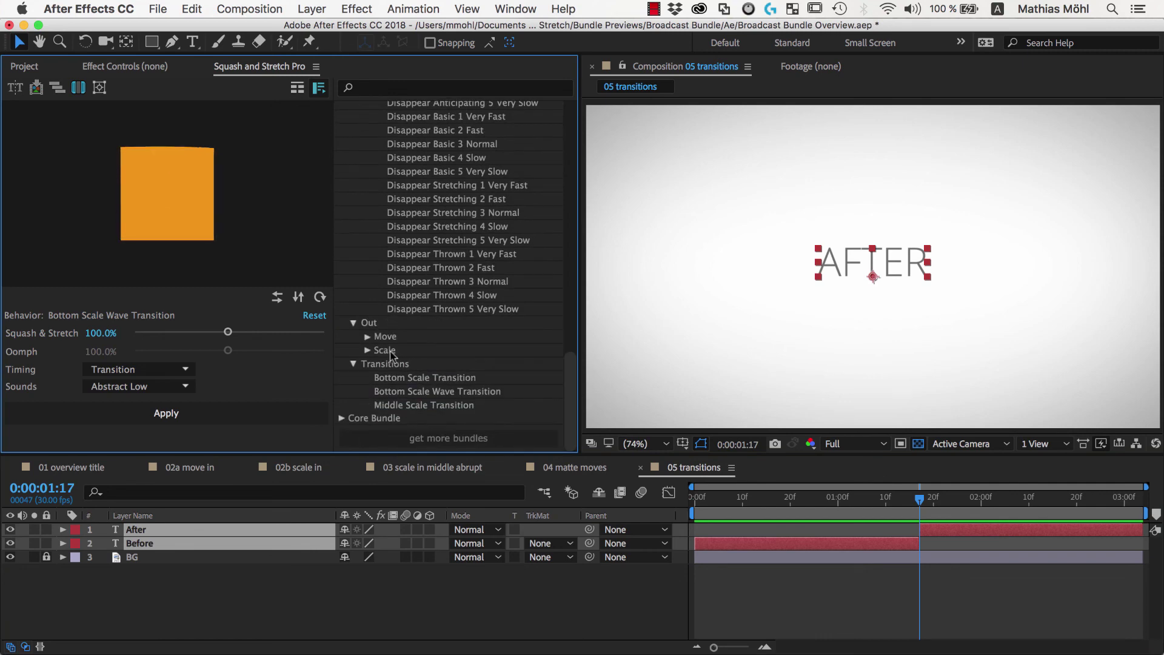
{"action": "left_click", "coordinate": [394, 379]}
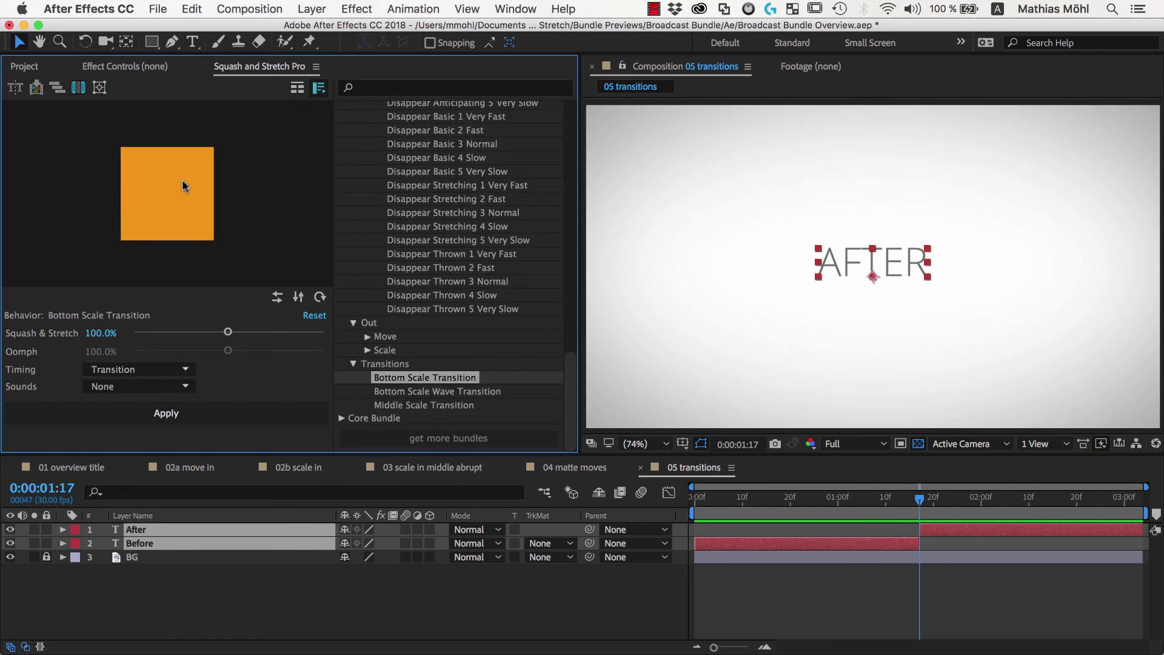
{"action": "left_click", "coordinate": [179, 383]}
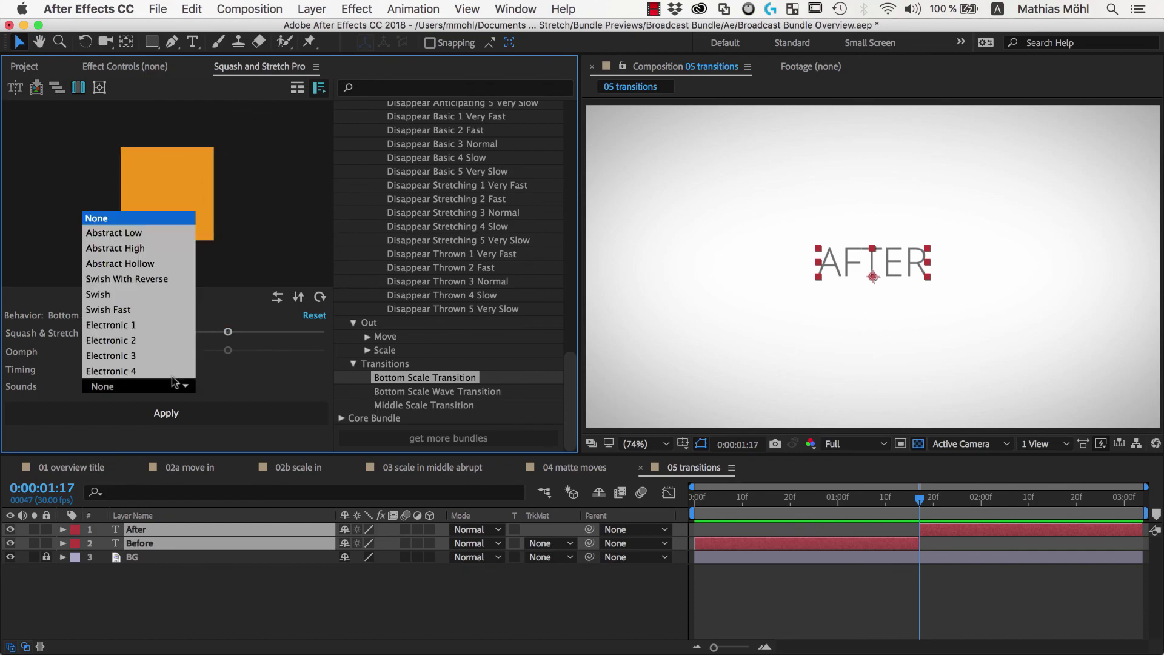
{"action": "left_click", "coordinate": [170, 355]}
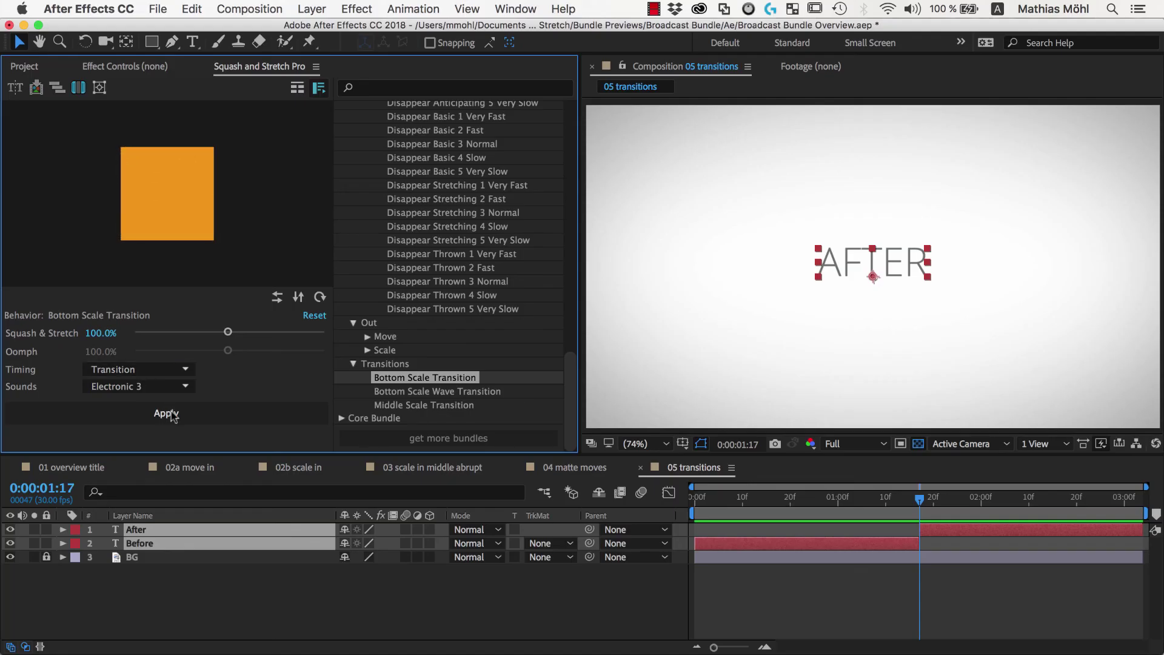
{"action": "left_click", "coordinate": [173, 415]}
{"action": "left_click", "coordinate": [616, 394]}
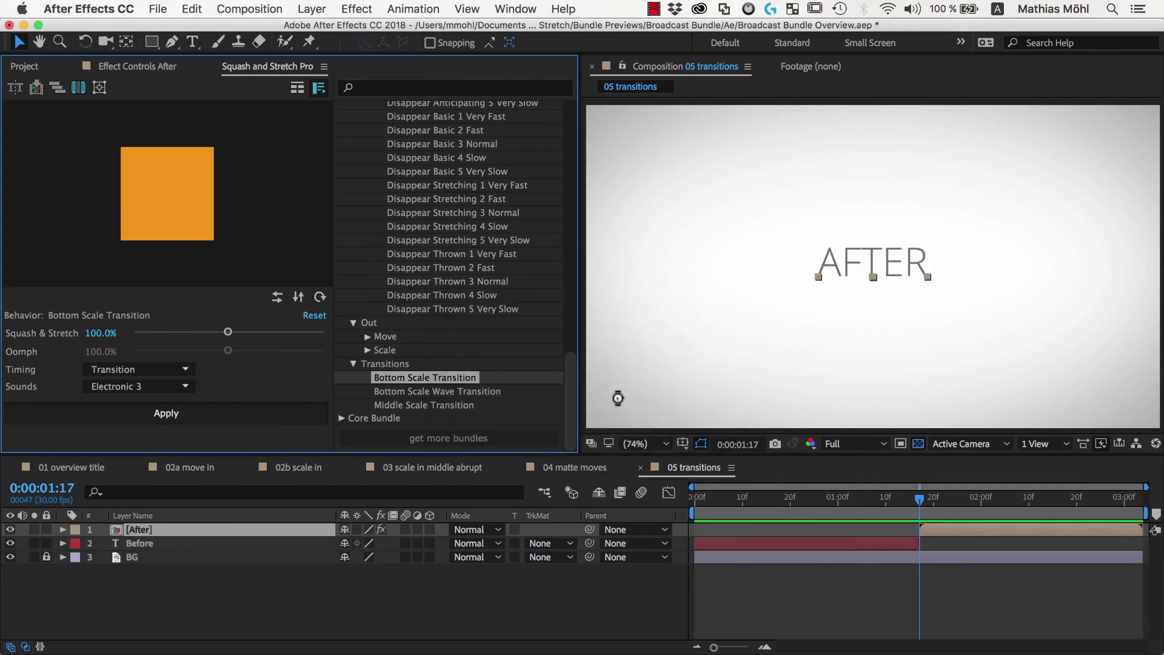